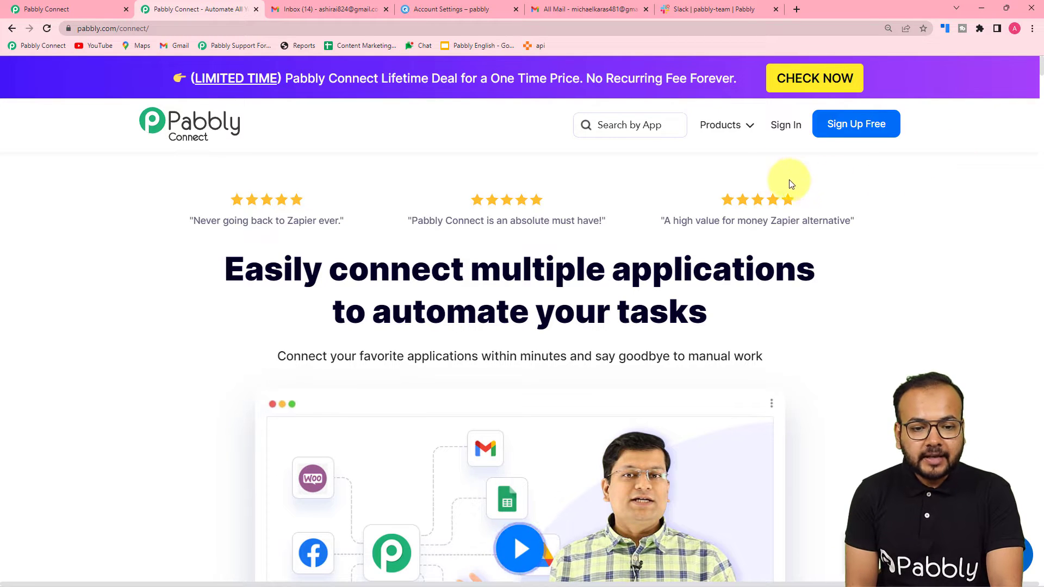
Create a new Pabbly Connect workflow named "Quotient app to Slack Automation"
left_click(724, 128)
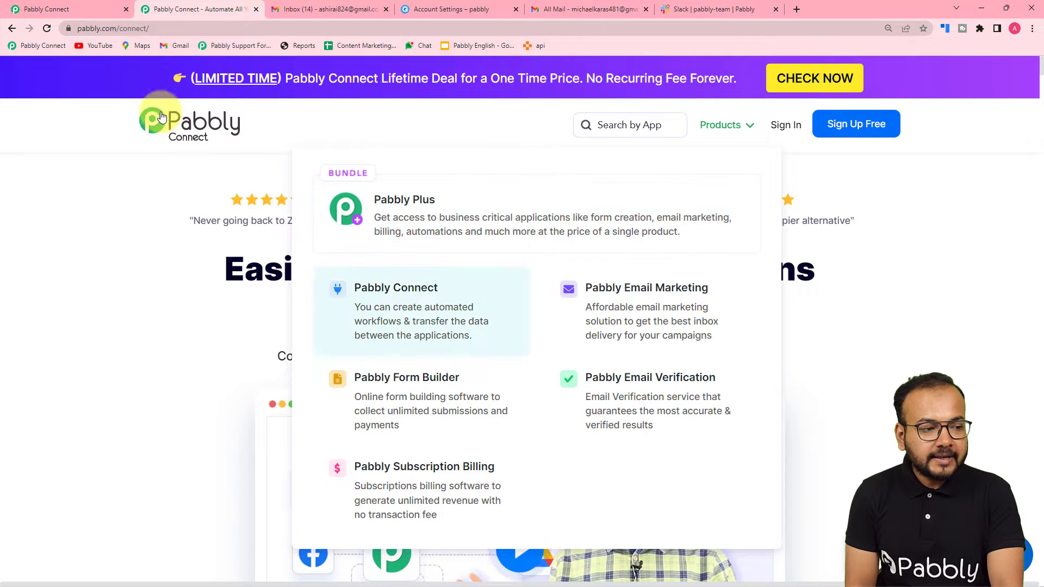
left_click(48, 7)
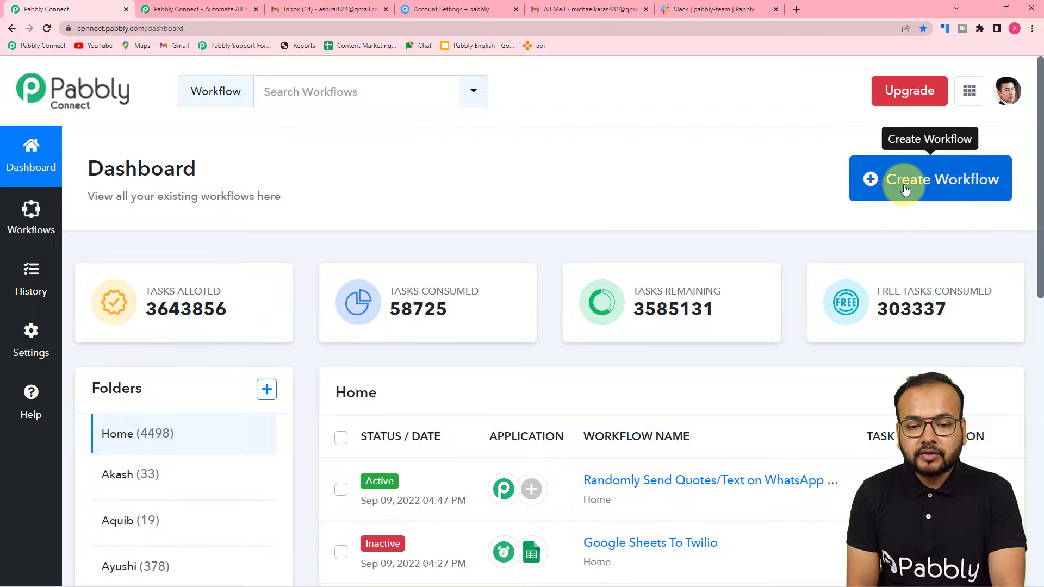
left_click(931, 190)
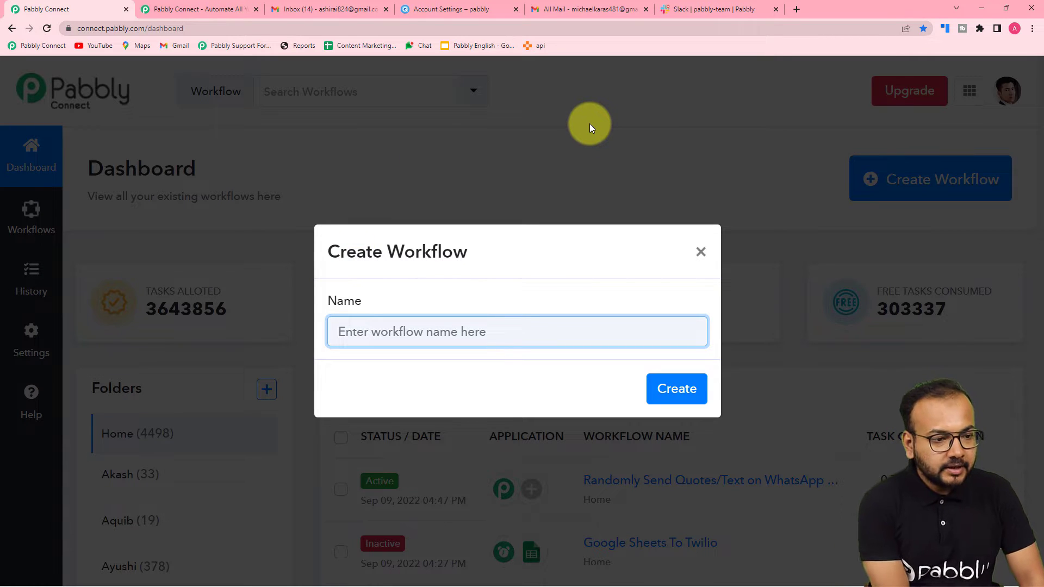
type("Quot")
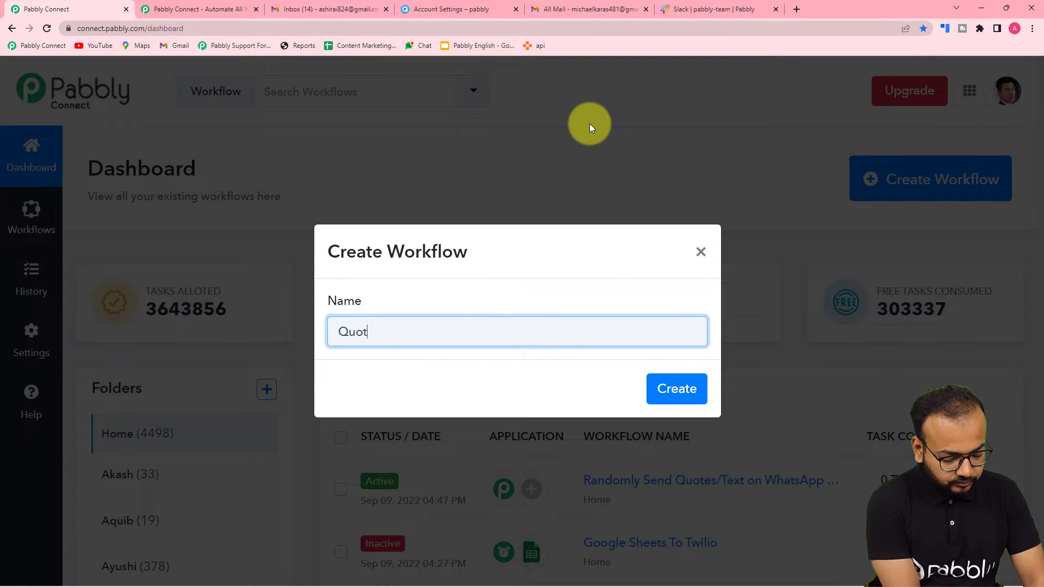
type("ient app")
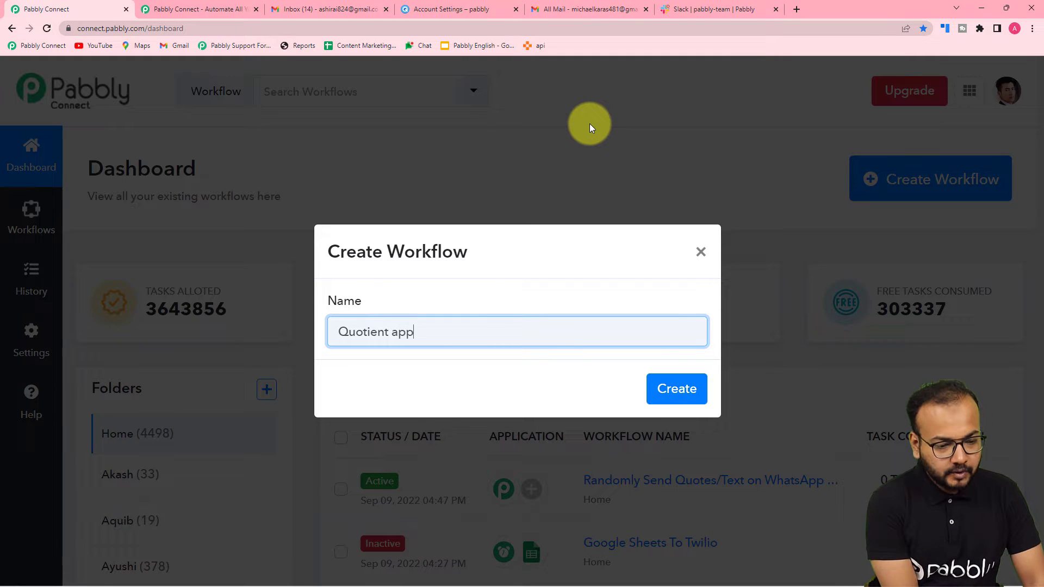
type(" to Sla")
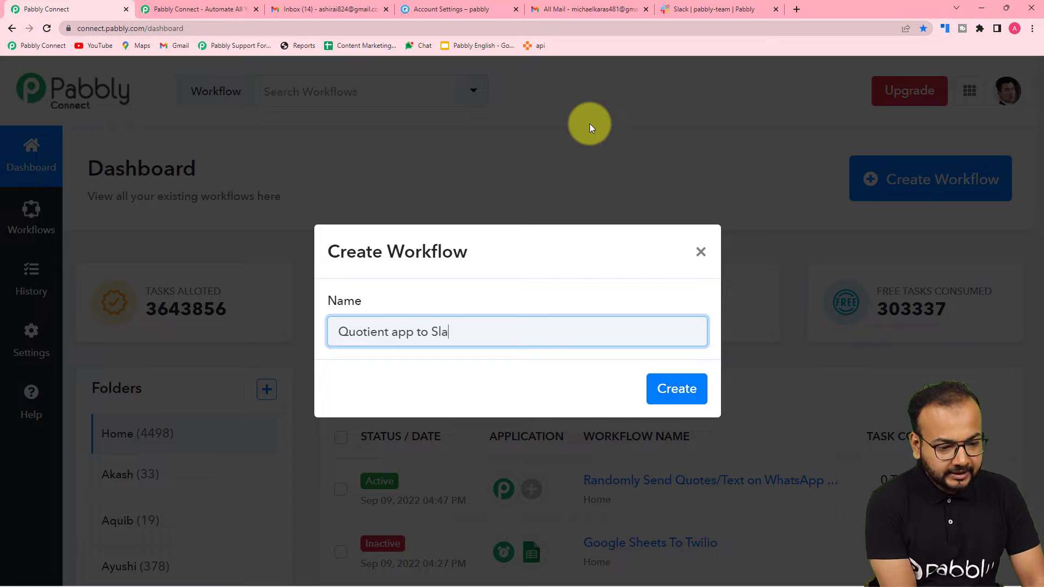
type("ck Automation")
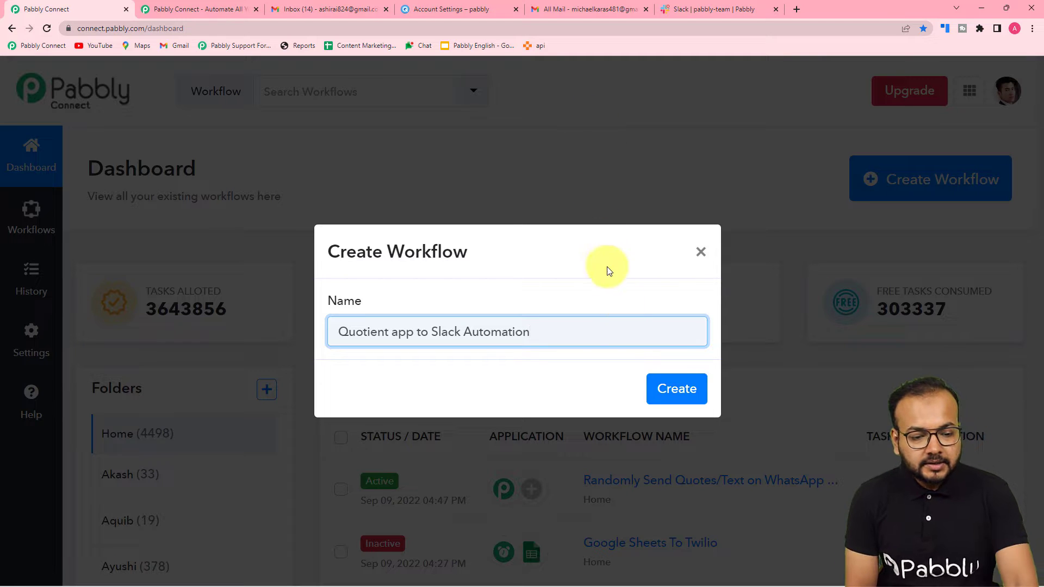
left_click(676, 397)
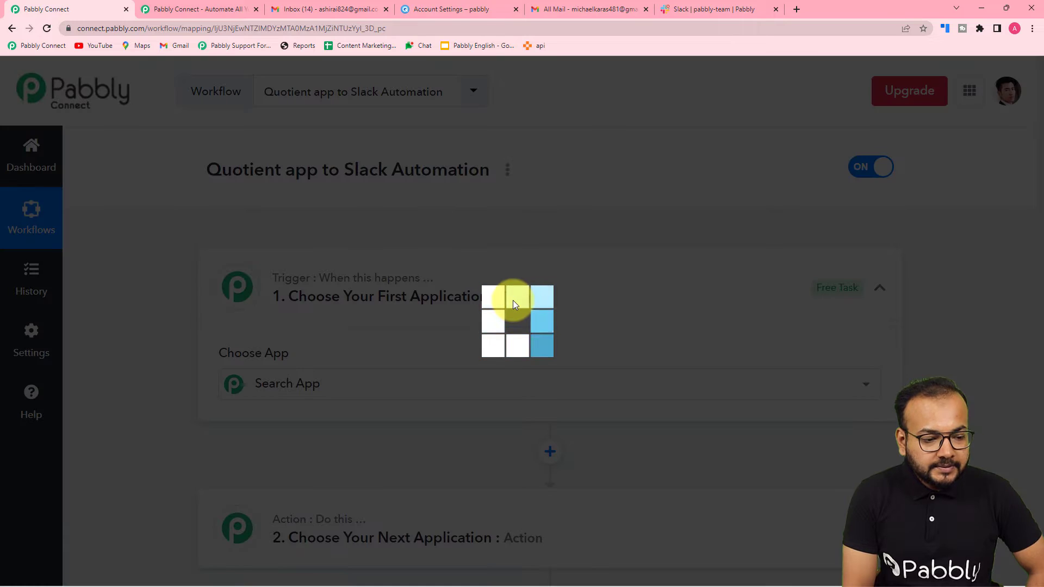
Examine the trigger and action sections of the new workflow, collapsing and reopening the trigger section
scroll(837, 185, "up", 2)
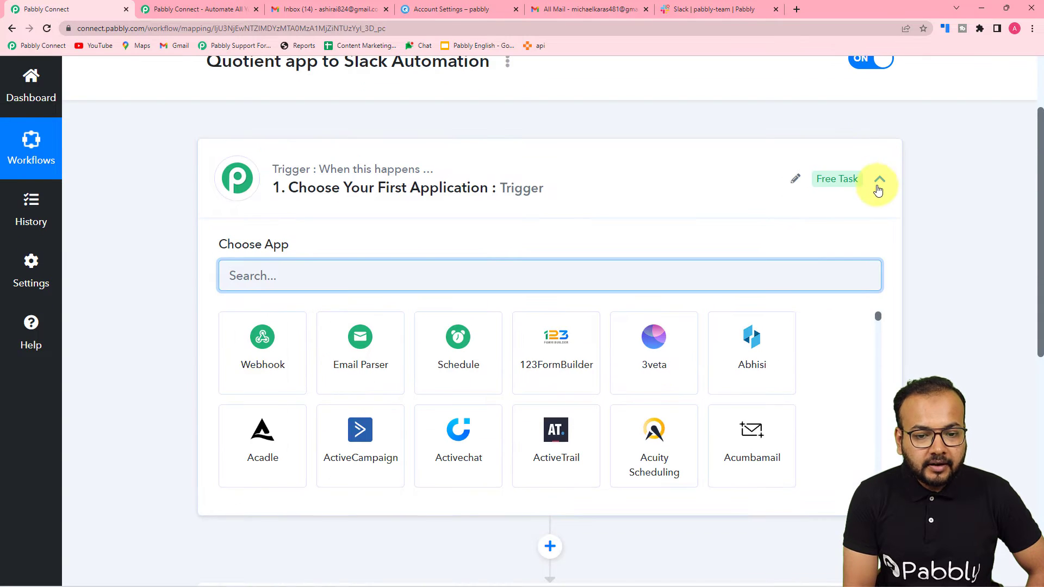
left_click(876, 183)
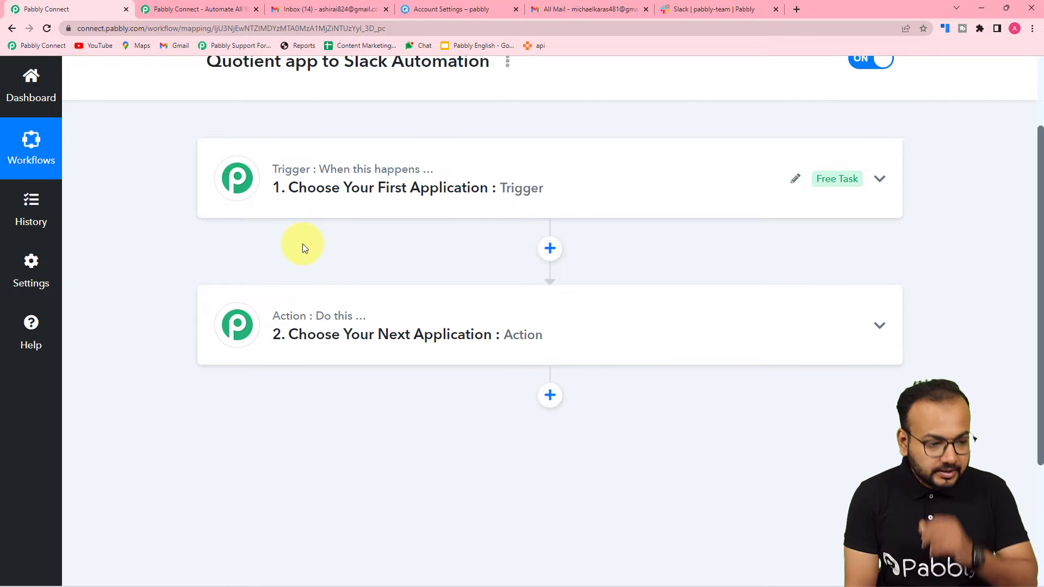
scroll(303, 244, "up", 2)
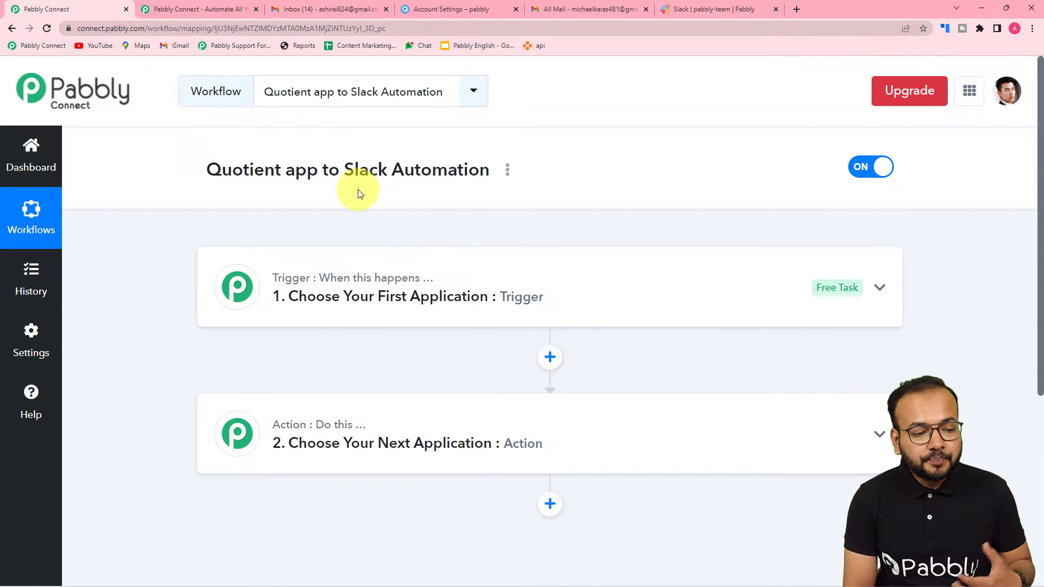
left_click(277, 302)
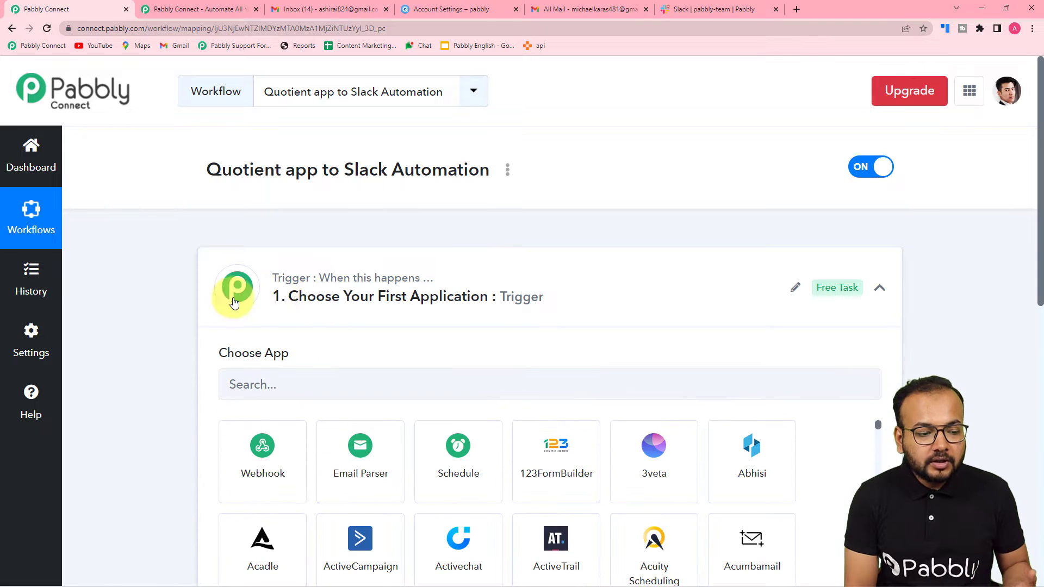
scroll(165, 305, "down", 1)
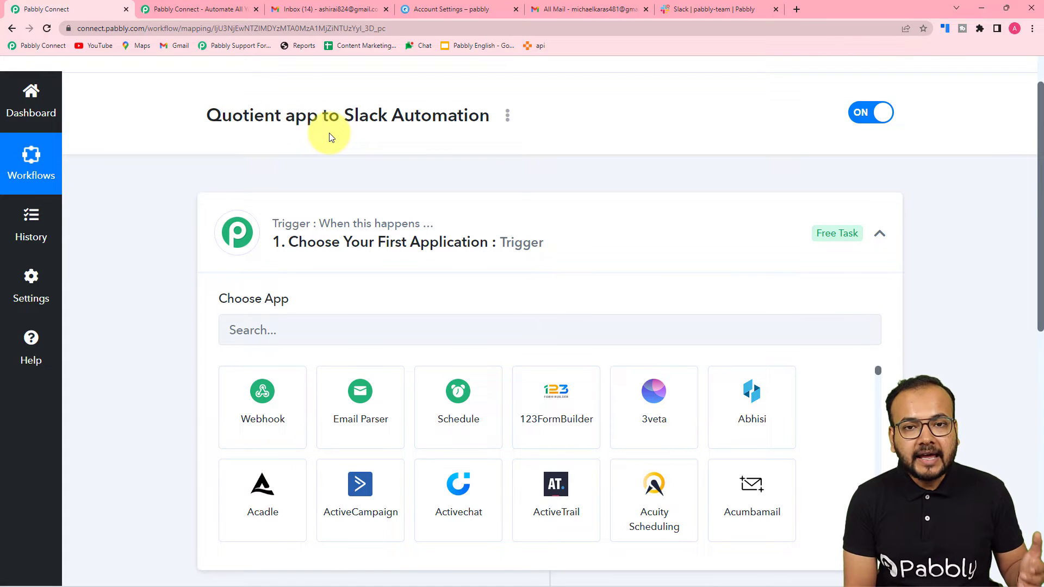
scroll(340, 200, "down", 1)
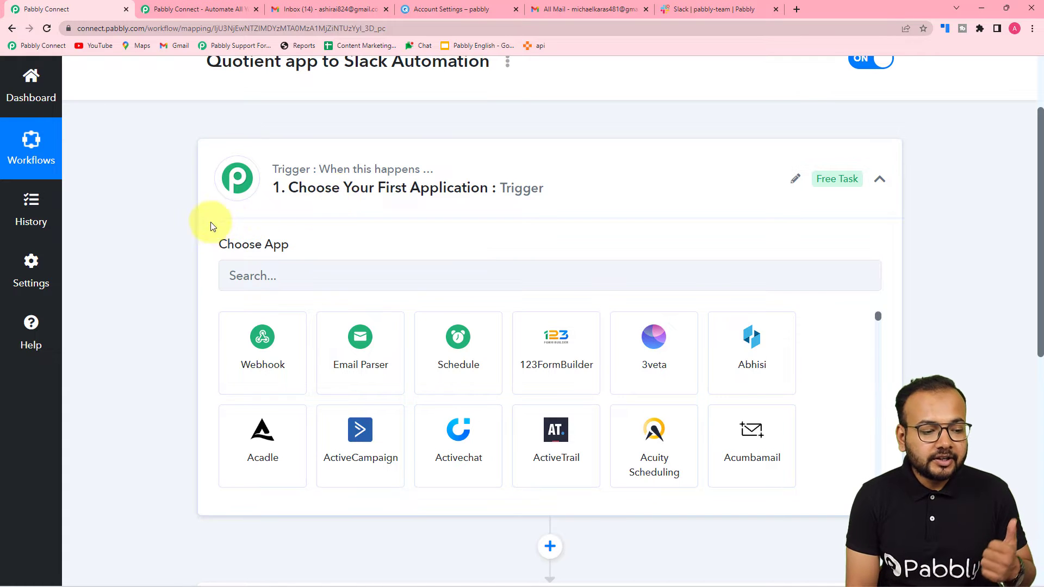
scroll(179, 226, "down", 6)
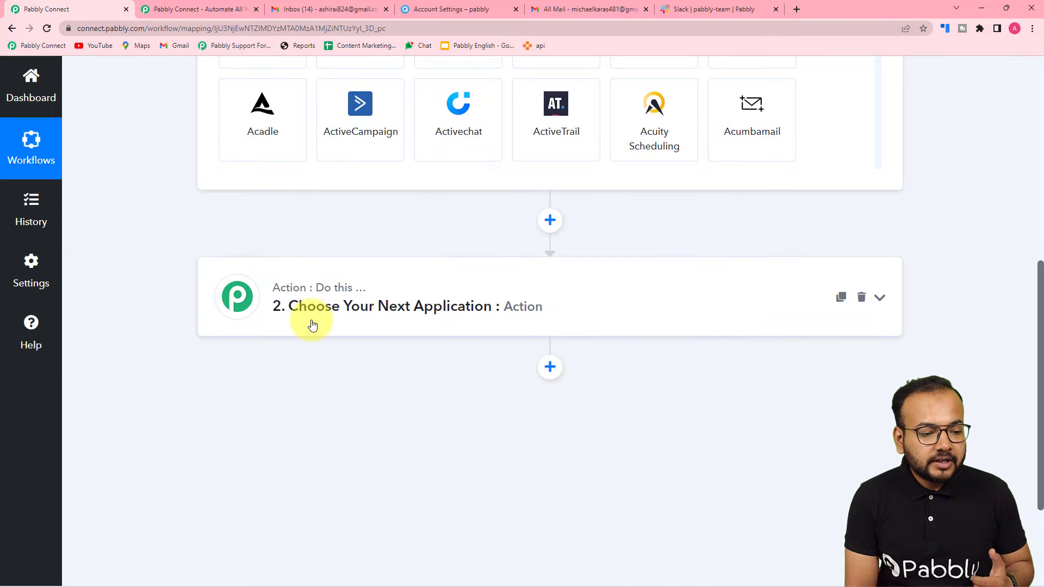
scroll(313, 325, "up", 8)
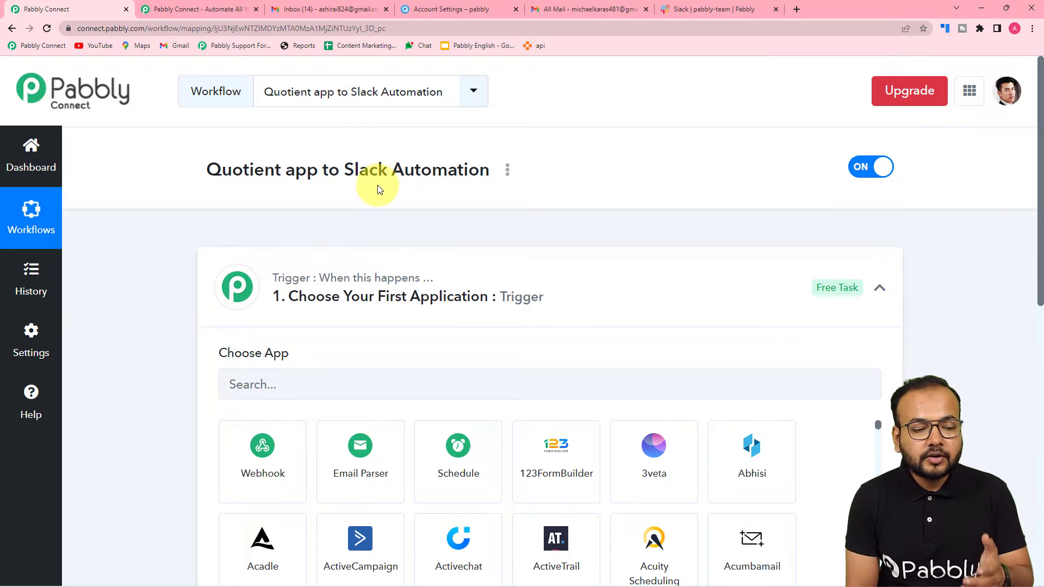
Set the workflow's trigger app to Quotient with Configure Webhook as the trigger event
scroll(410, 182, "down", 1)
scroll(410, 182, "down", 1)
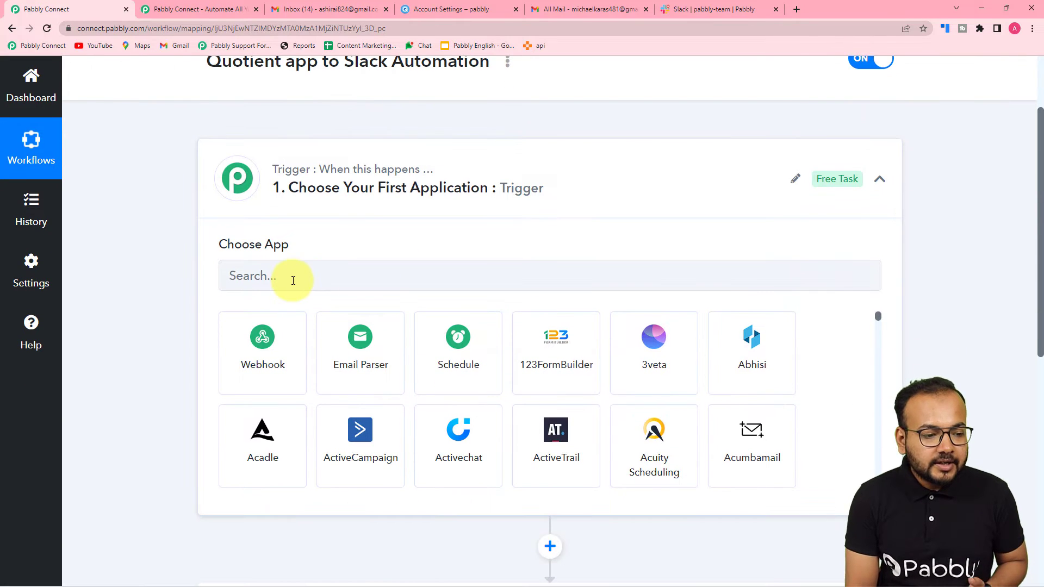
left_click(289, 278)
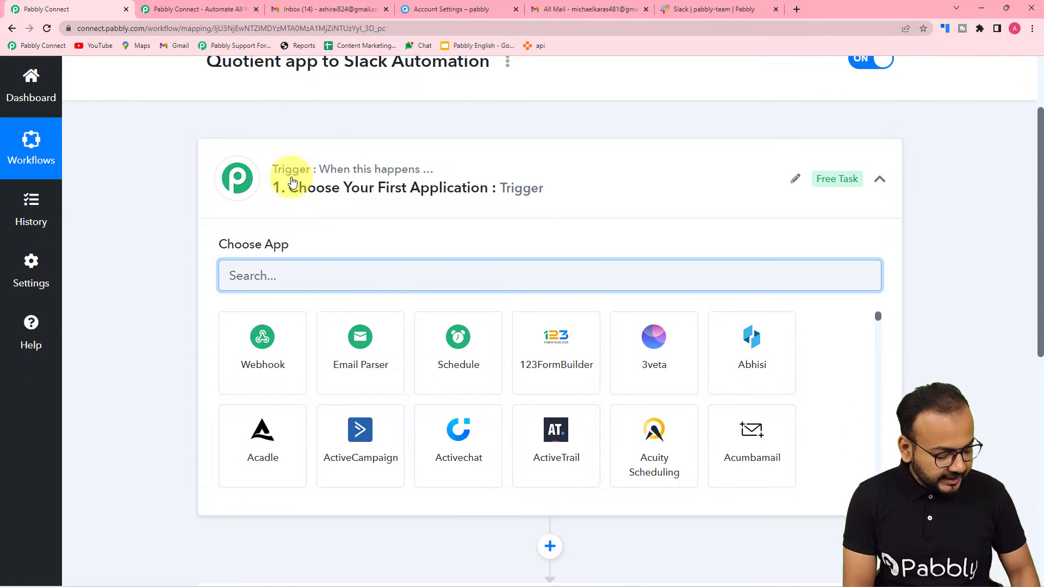
type("qu")
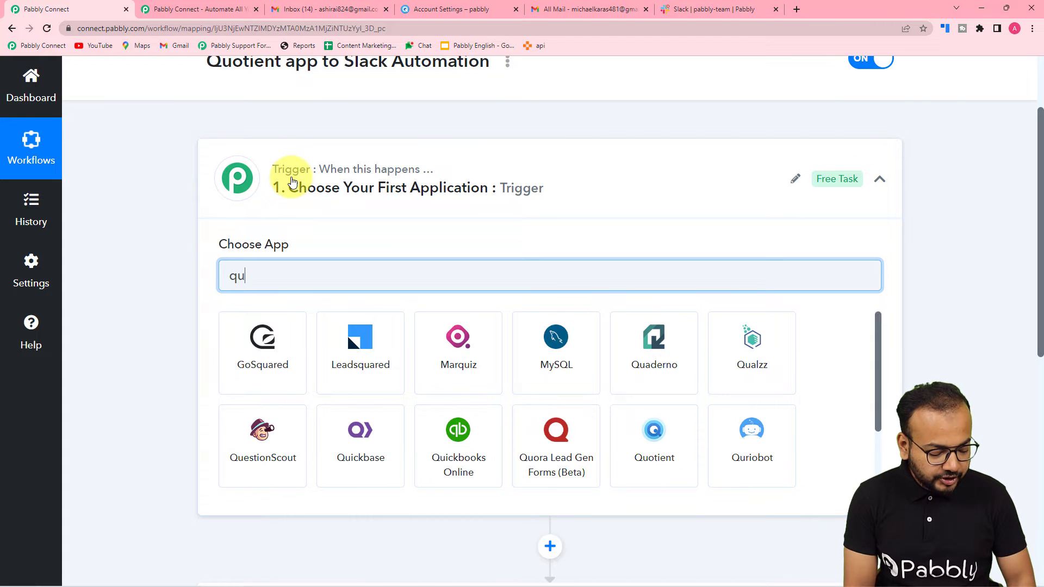
type("ot")
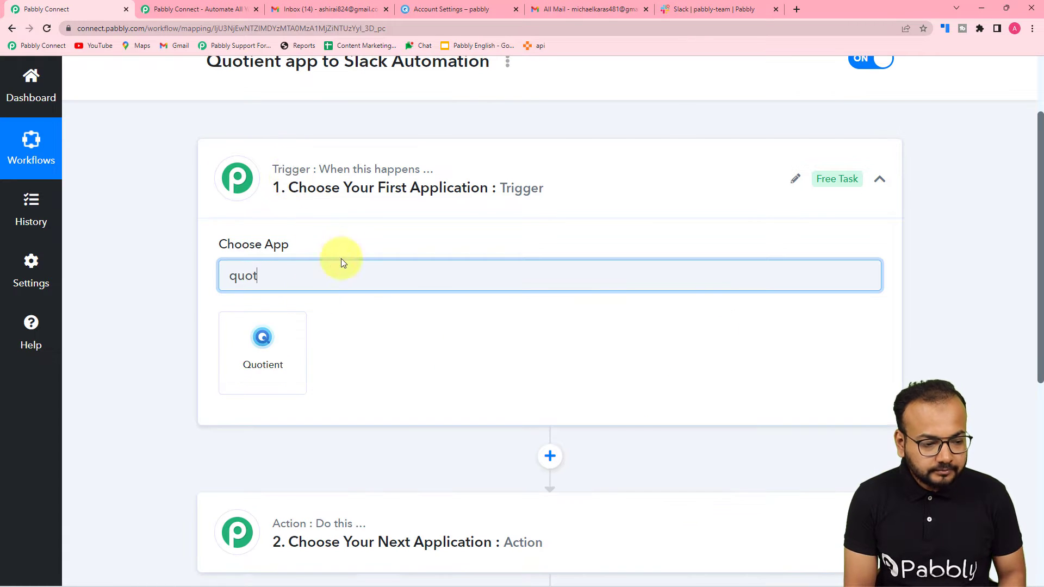
left_click(263, 359)
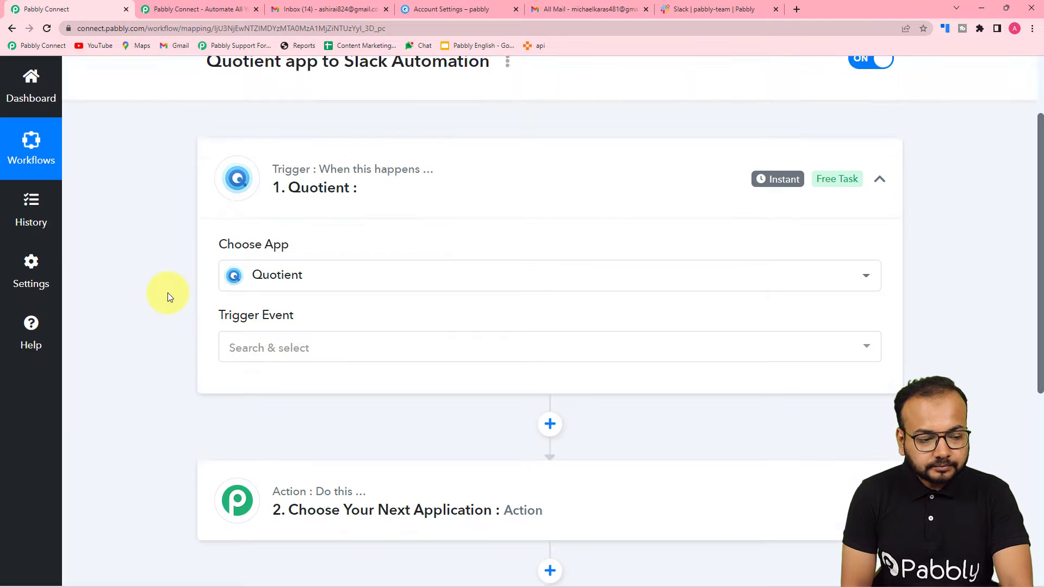
scroll(168, 293, "down", 2)
left_click(264, 242)
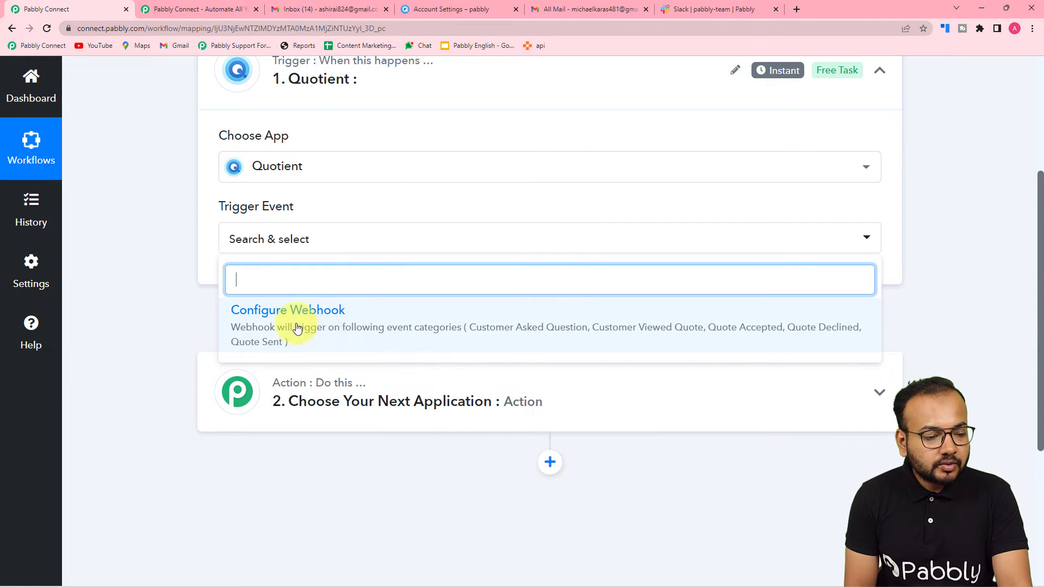
left_click(322, 331)
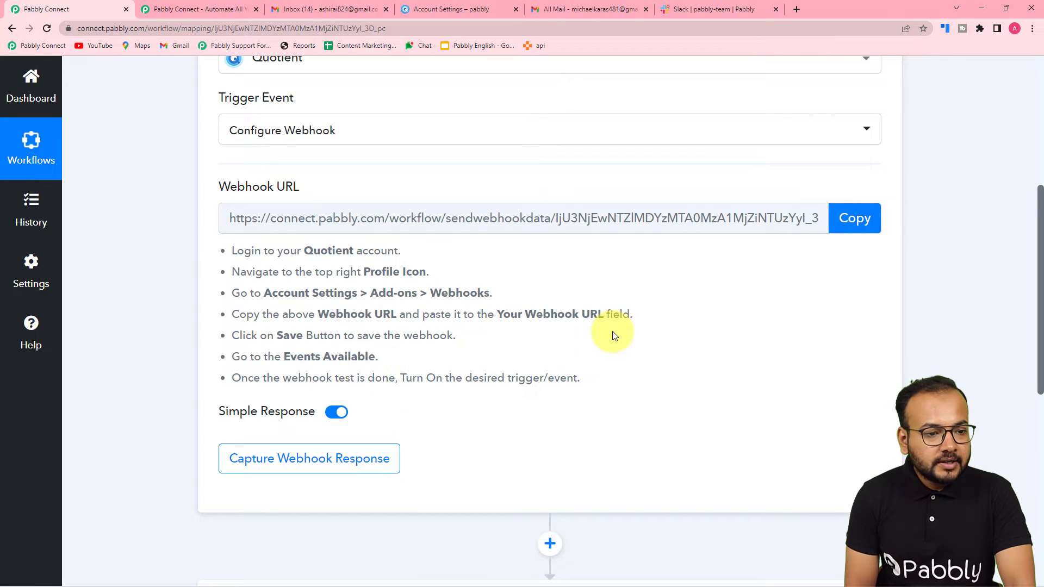
Switch to Quotient and open the Webhooks add-on from the account settings
left_click(441, 8)
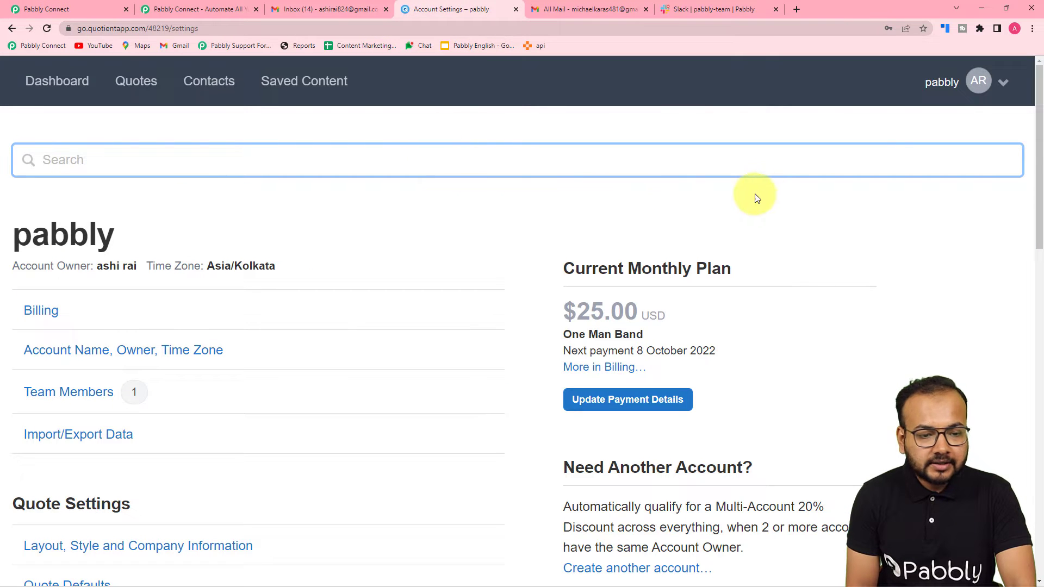
left_click(1001, 89)
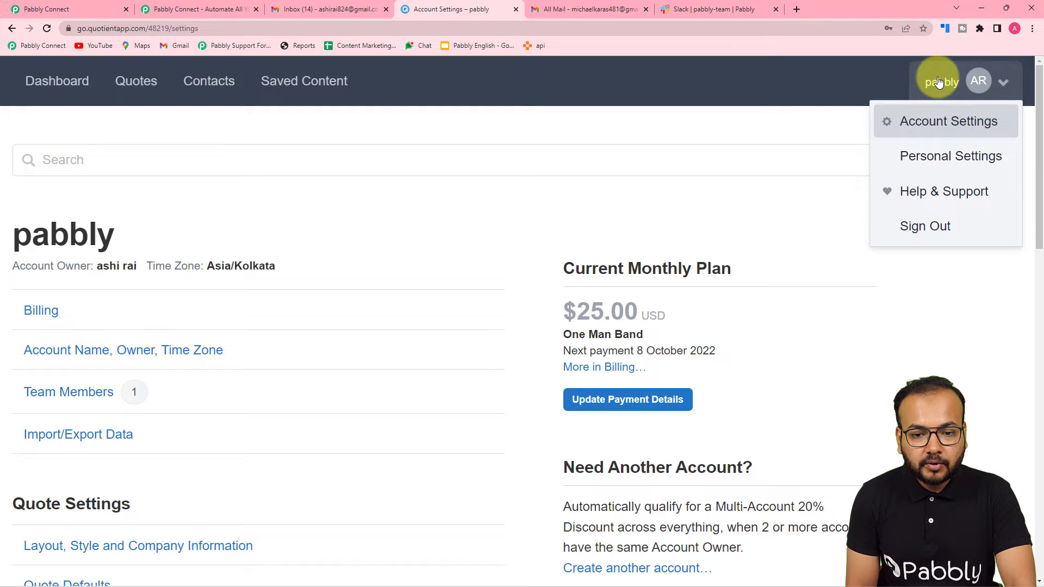
left_click(940, 126)
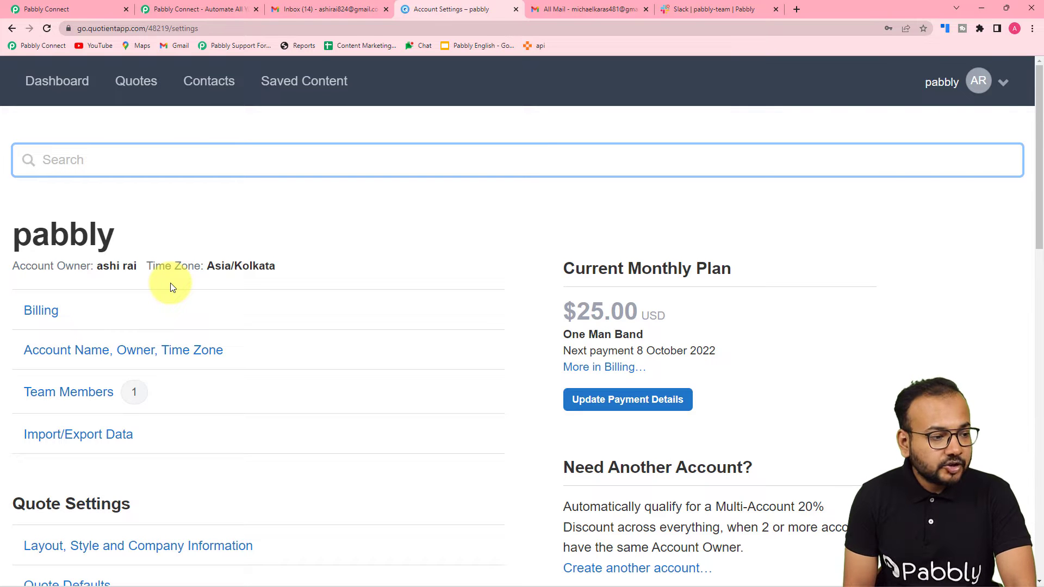
scroll(171, 284, "down", 7)
scroll(171, 284, "down", 4)
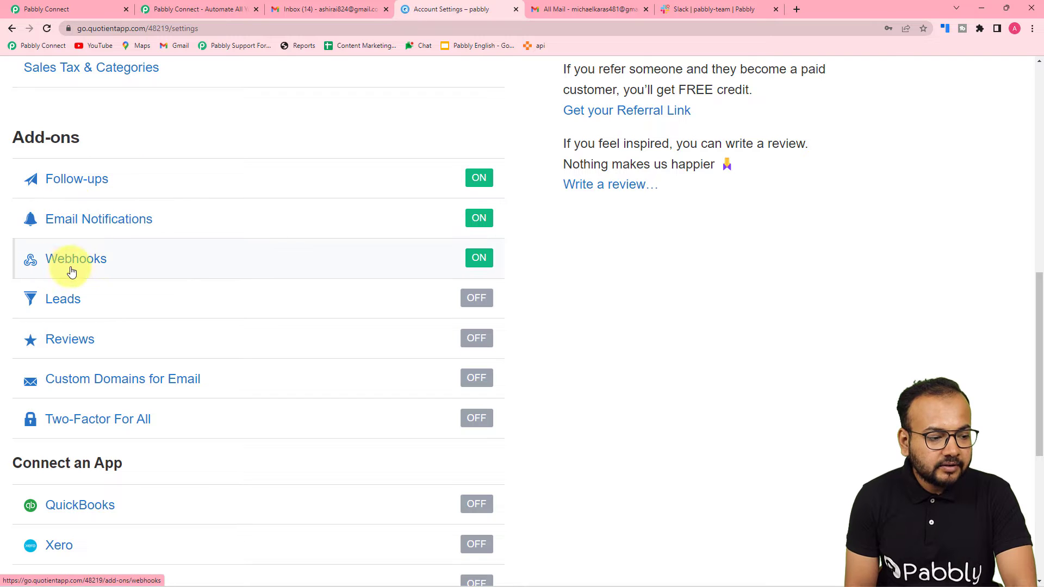
left_click(89, 261)
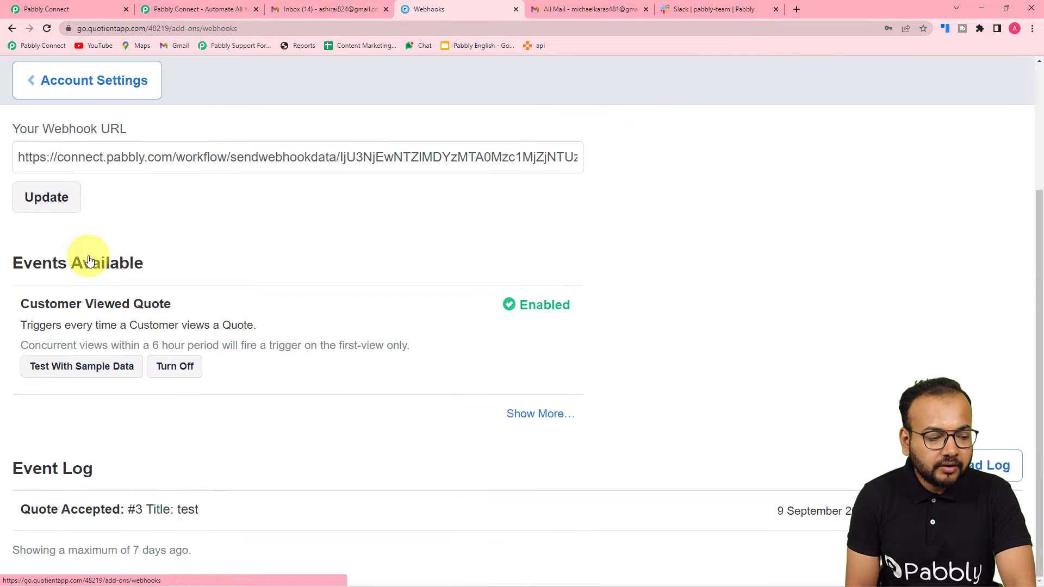
scroll(90, 261, "down", 2)
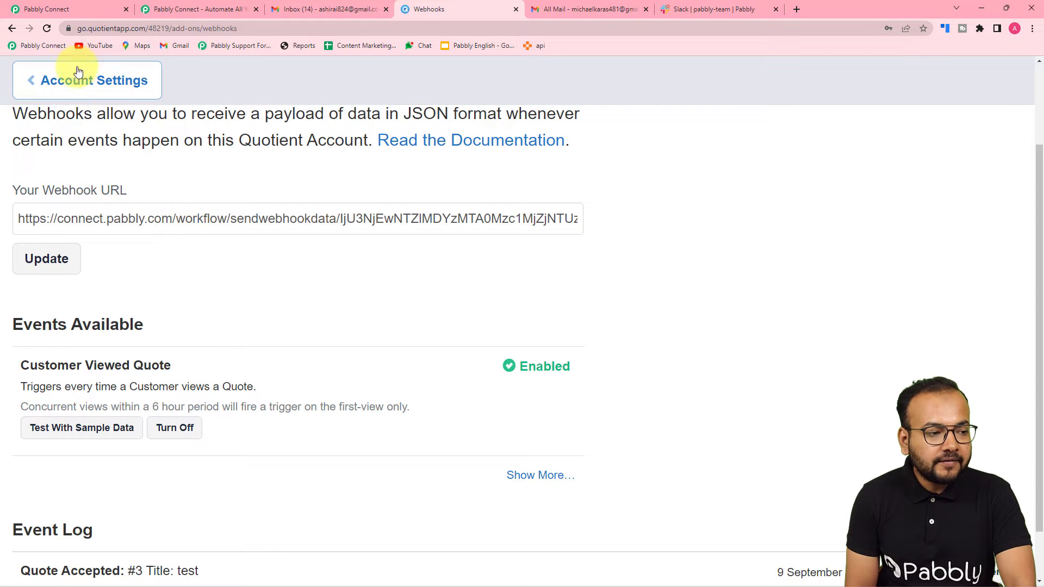
Copy the trigger's webhook URL from Pabbly Connect and replace the contents of Quotient's Your Webhook URL field with it
left_click(64, 8)
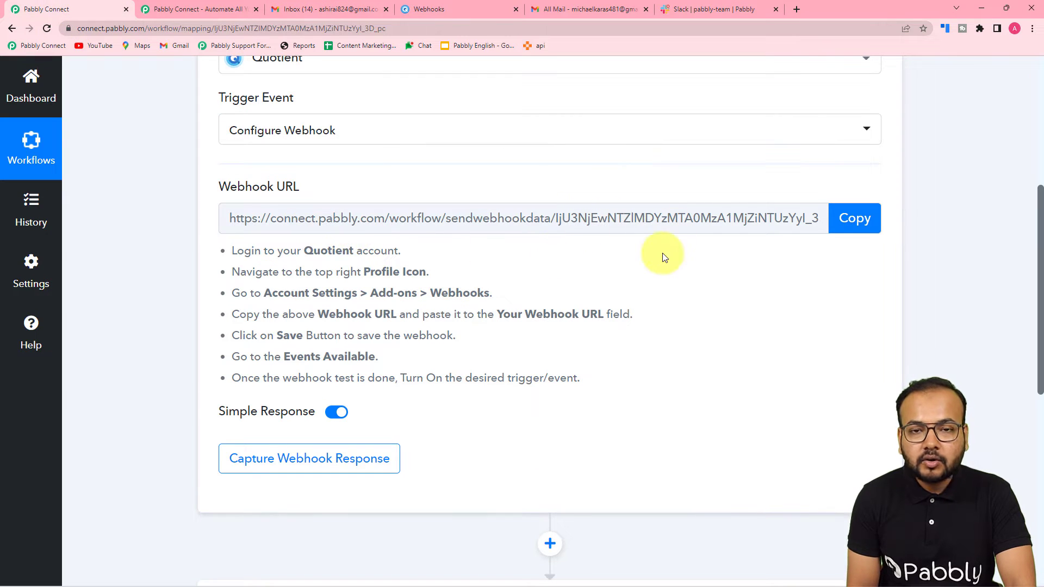
left_click(856, 233)
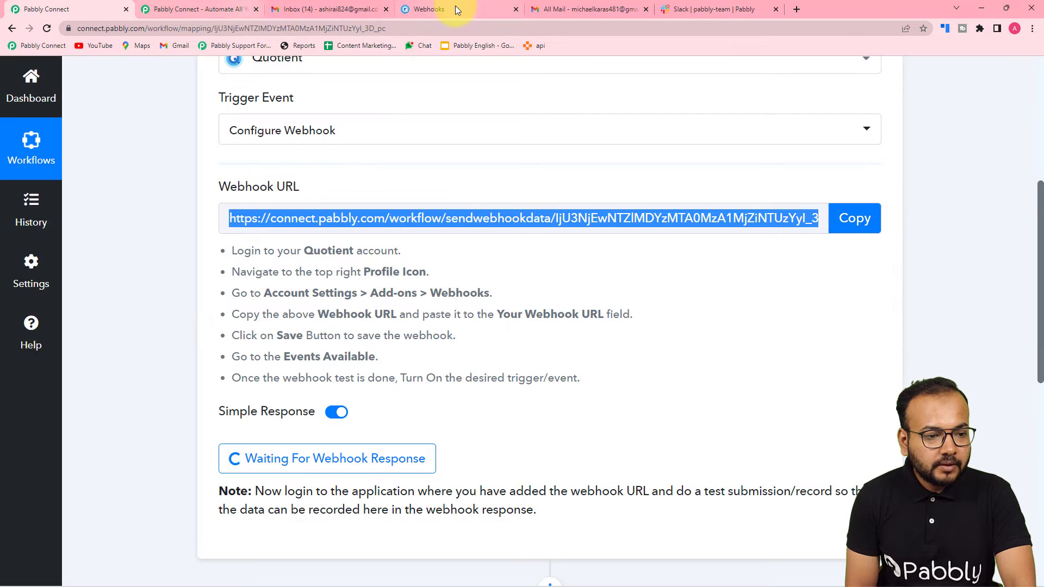
left_click(455, 6)
left_click(212, 218)
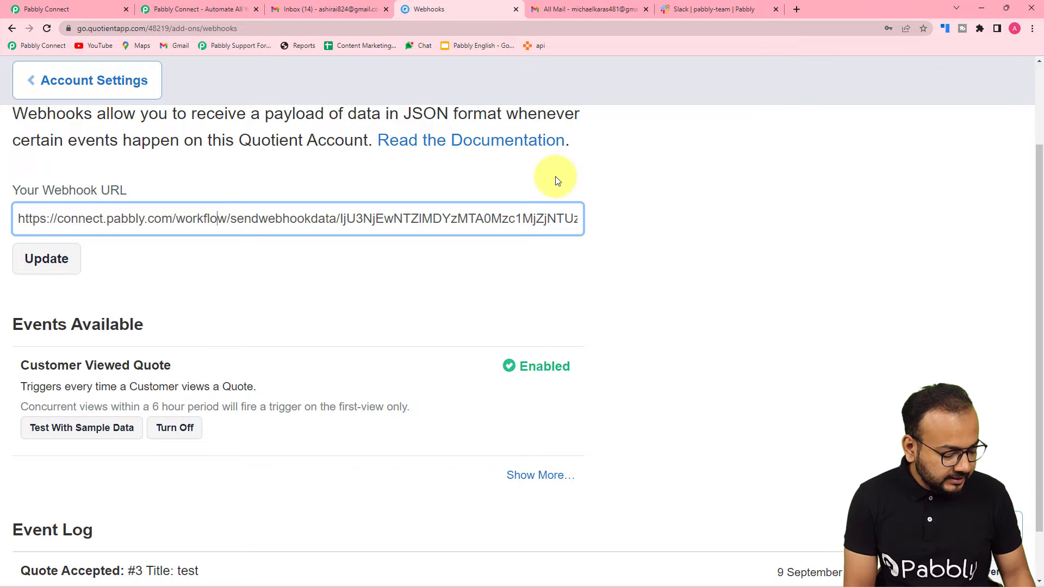
key("ctrl+a")
key("BackSpace")
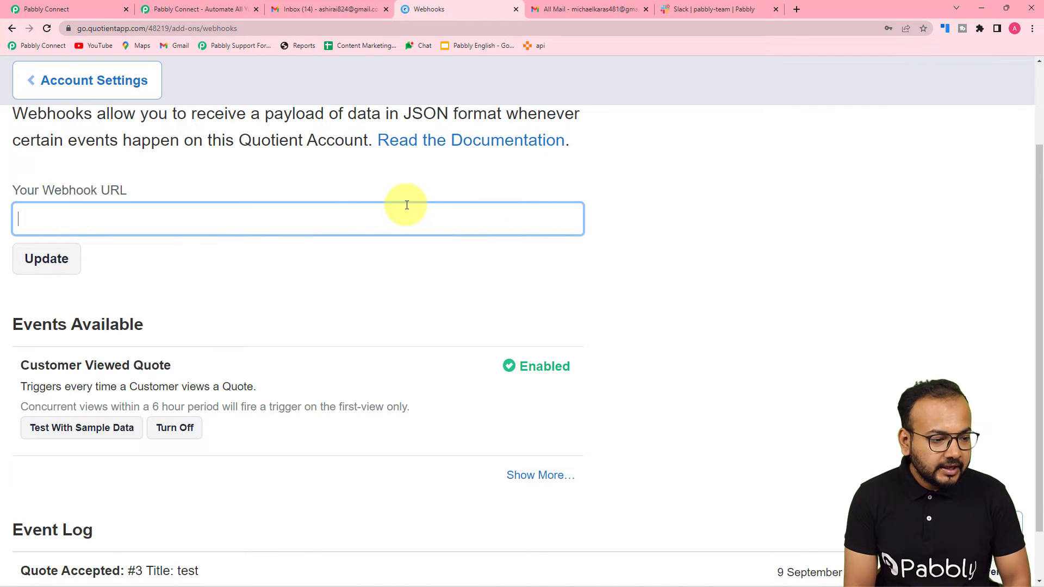
right_click(365, 216)
left_click(400, 317)
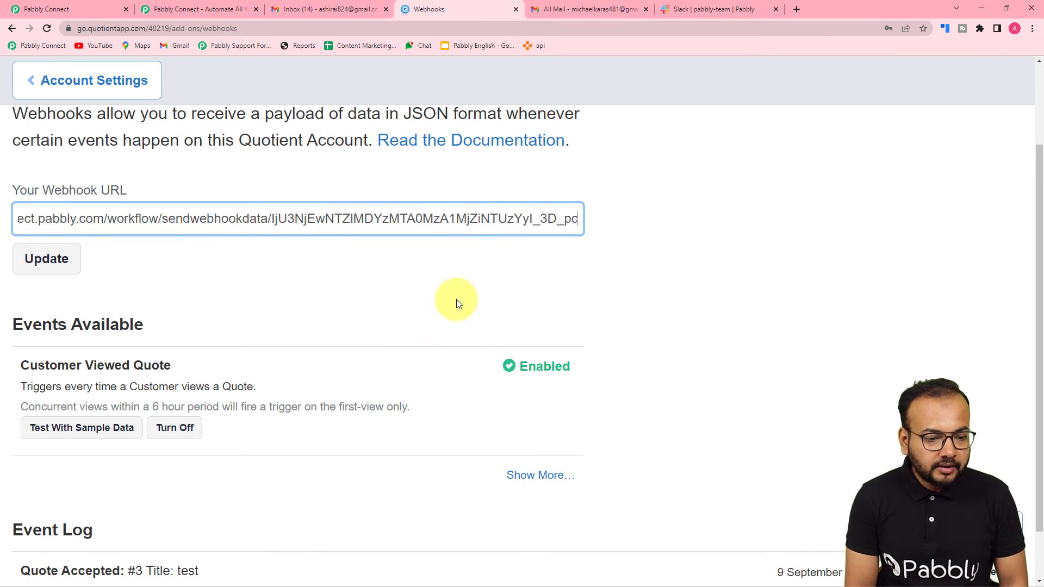
left_click(366, 288)
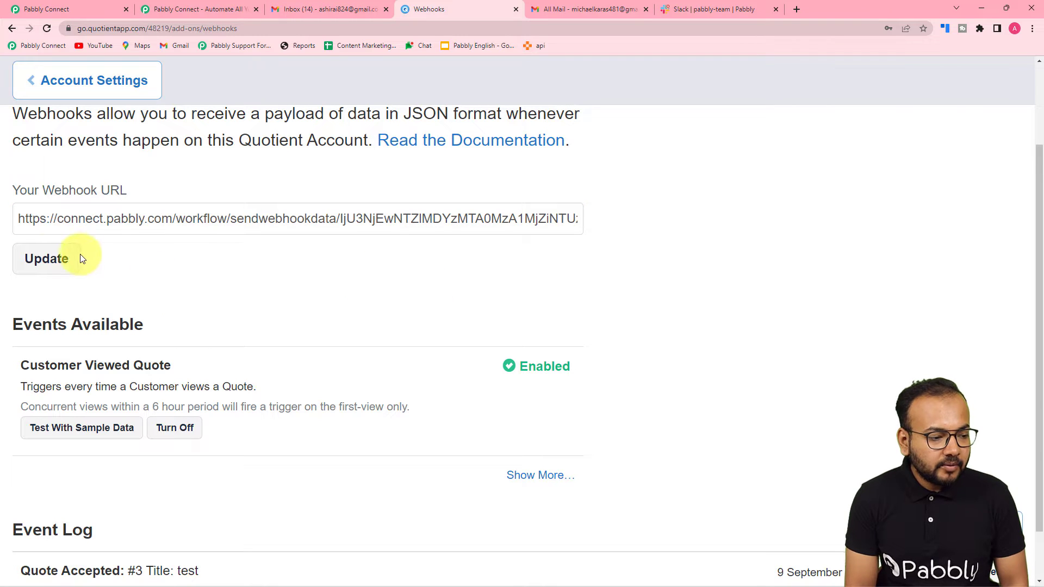
Save the updated webhook URL in Quotient and expand the list of available webhook events
left_click(37, 271)
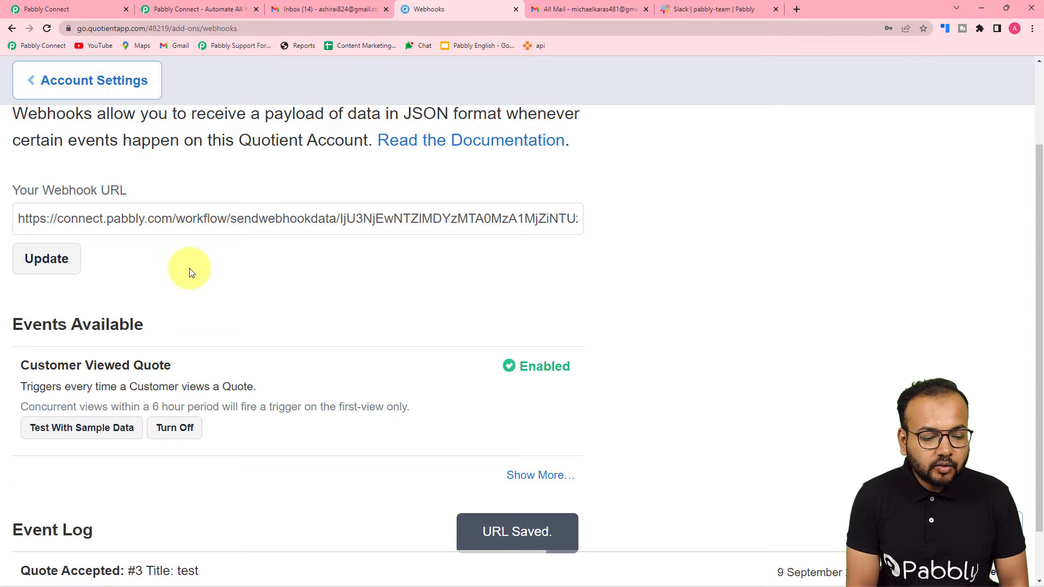
scroll(188, 270, "down", 1)
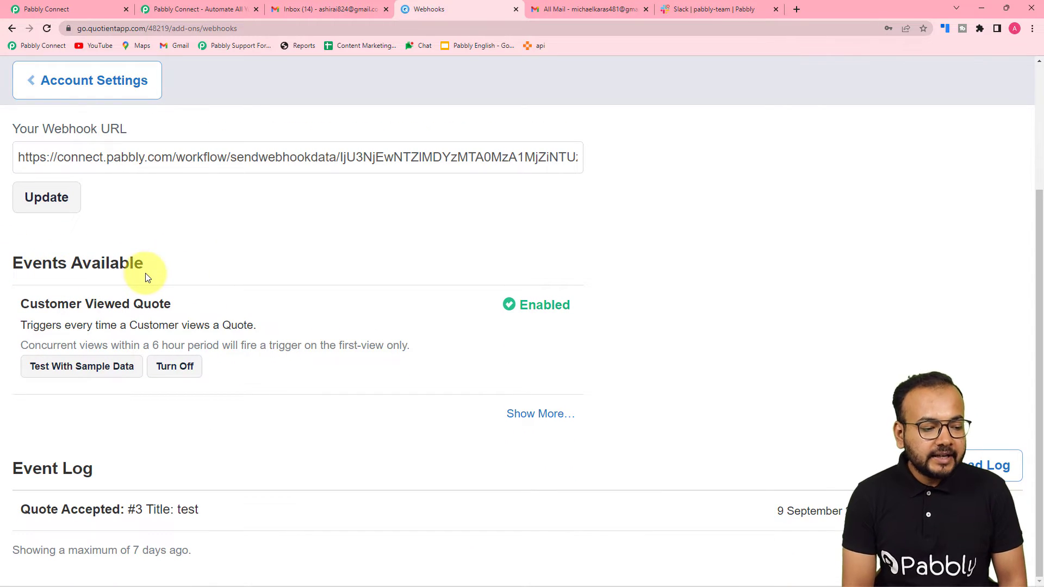
left_click(533, 418)
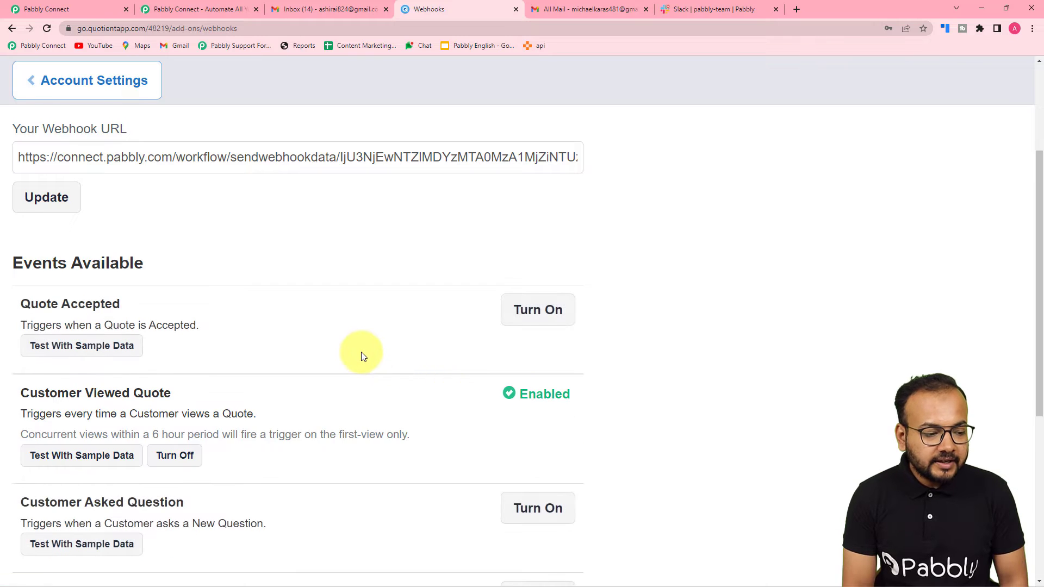
Review the available webhook events and turn off the Customer Viewed Quote event
scroll(361, 351, "down", 2)
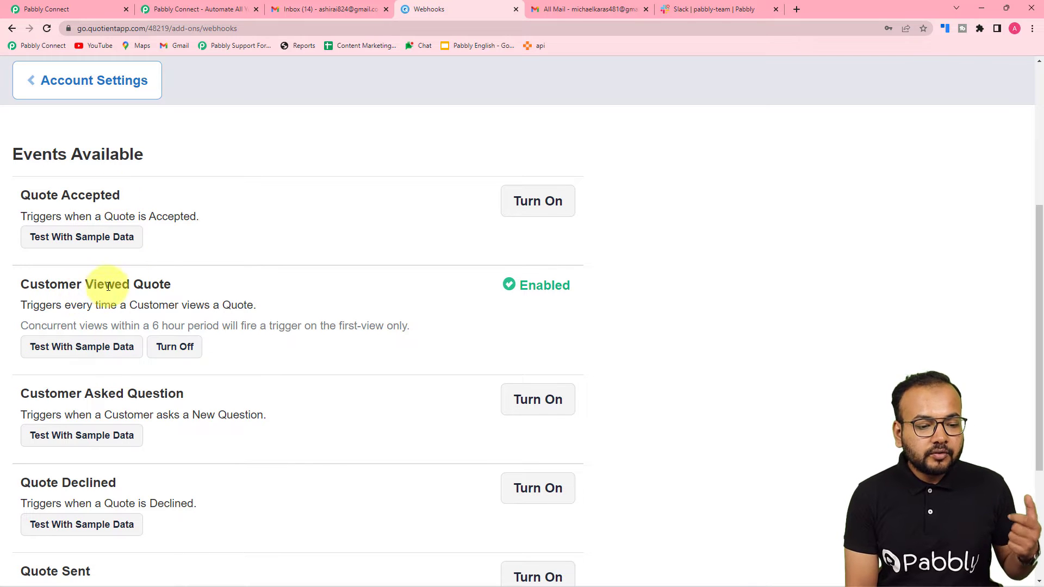
scroll(82, 303, "down", 2)
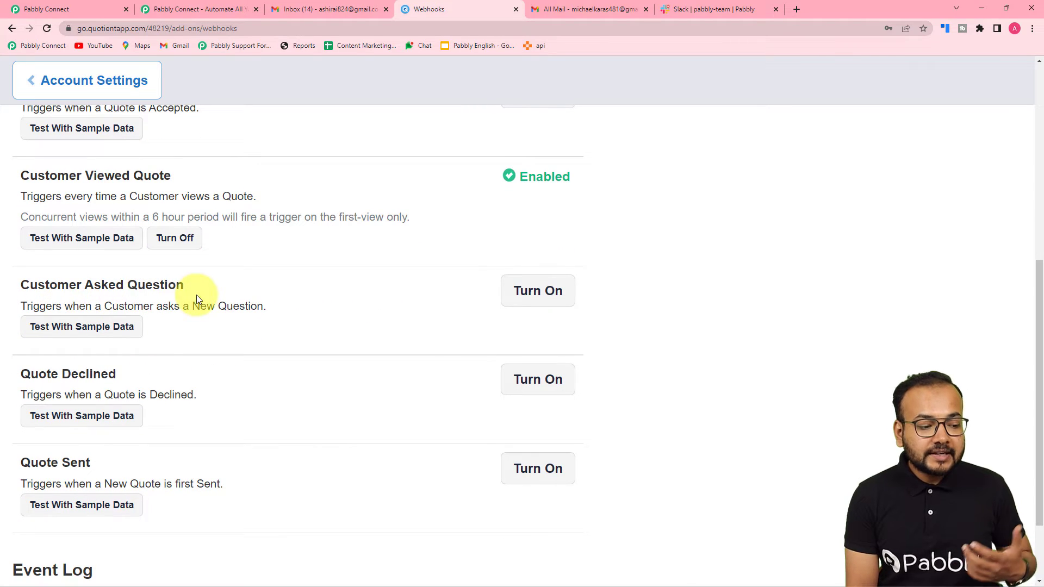
scroll(174, 333, "up", 1)
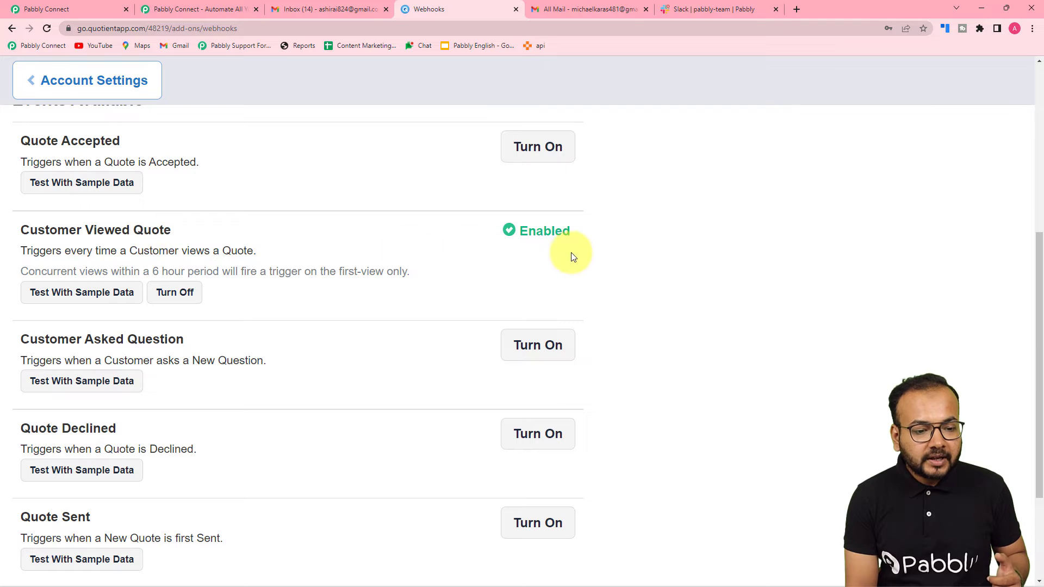
left_click(176, 292)
left_click(194, 302)
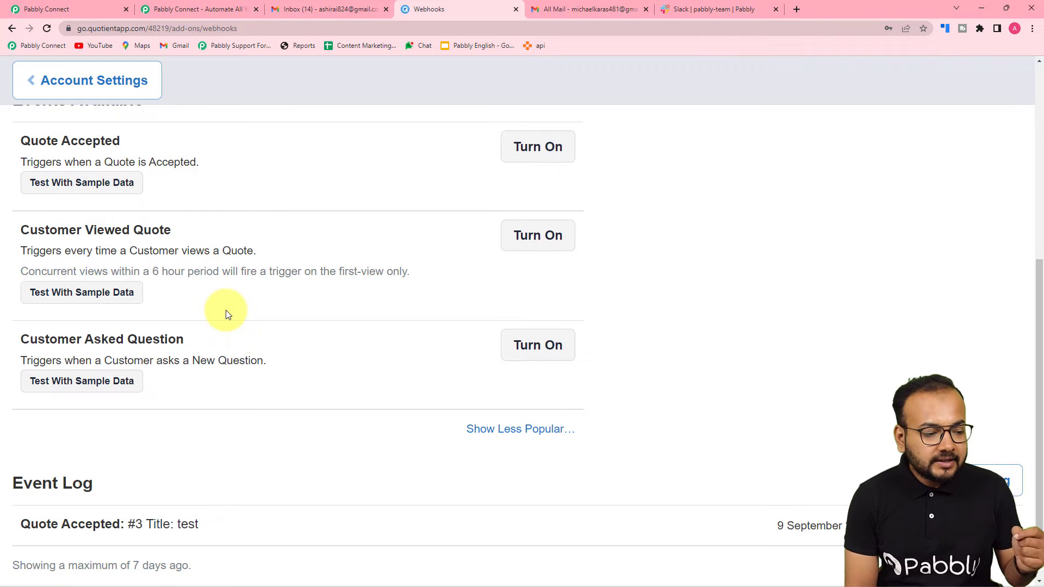
Check that the Pabbly Connect trigger is listening, and send sample data for the Customer Viewed Quote event from Quotient
left_click(98, 6)
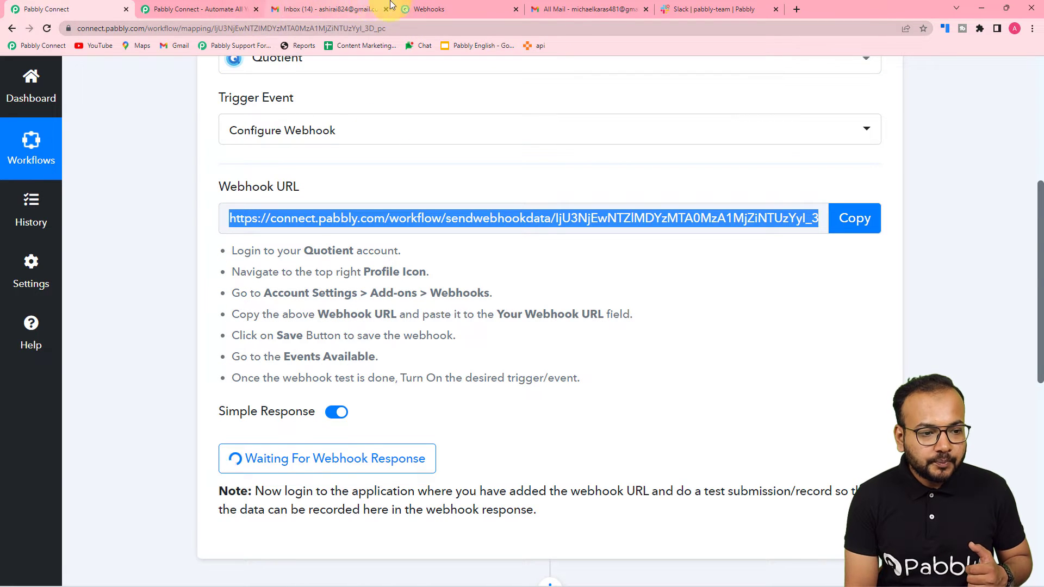
left_click(405, 8)
left_click(46, 292)
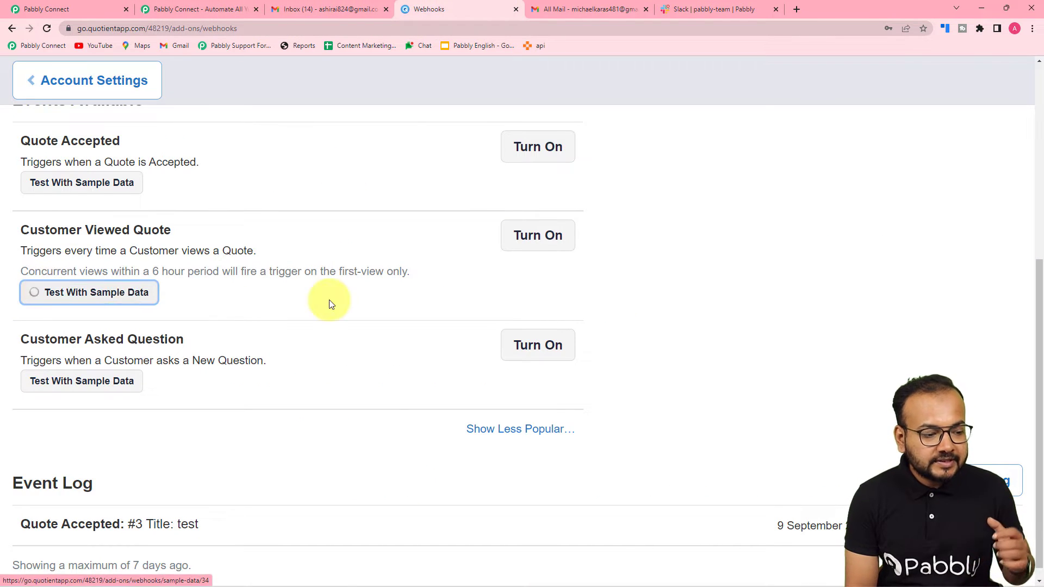
scroll(329, 303, "down", 5)
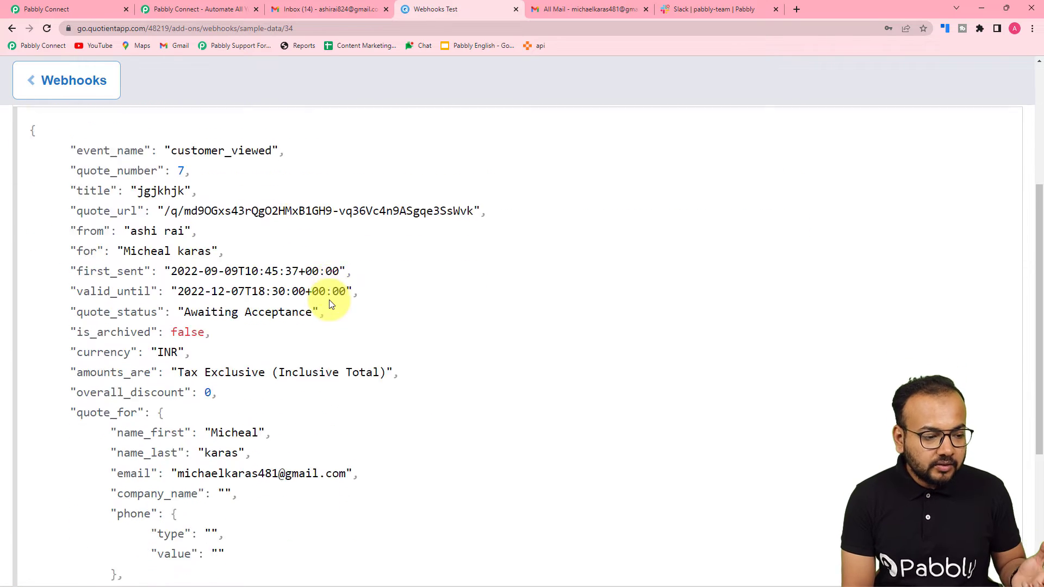
scroll(329, 303, "down", 4)
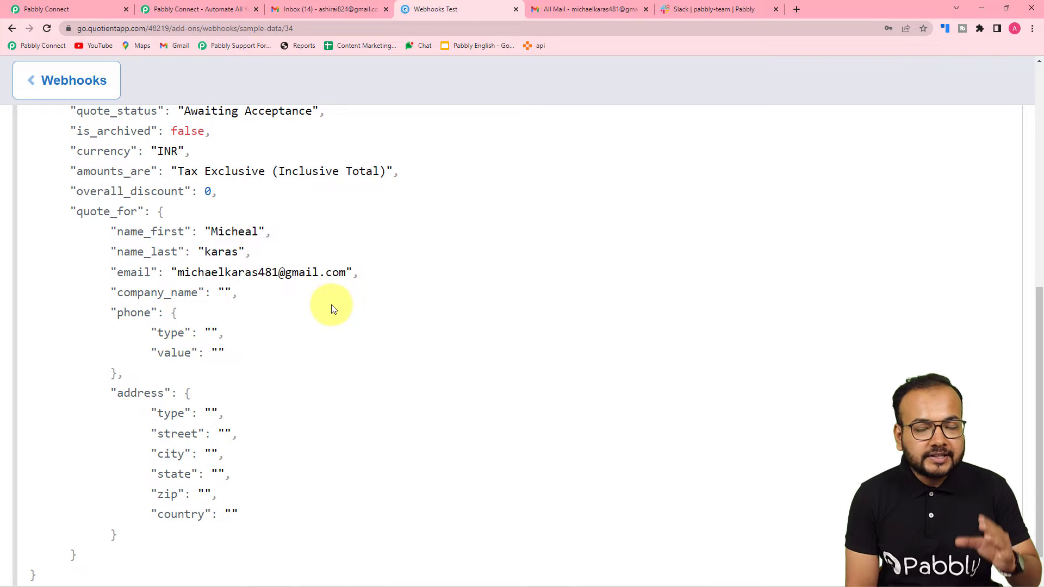
Switch to Pabbly Connect and examine the fields of the received webhook response, from the event name to the address country
left_click(50, 9)
scroll(216, 335, "down", 5)
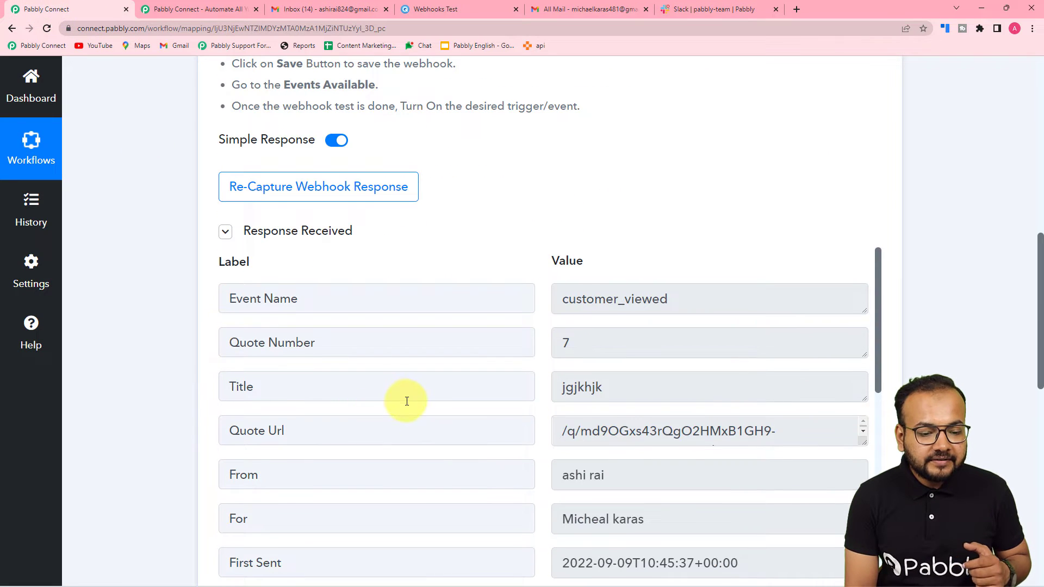
scroll(407, 401, "down", 1)
scroll(407, 401, "down", 10)
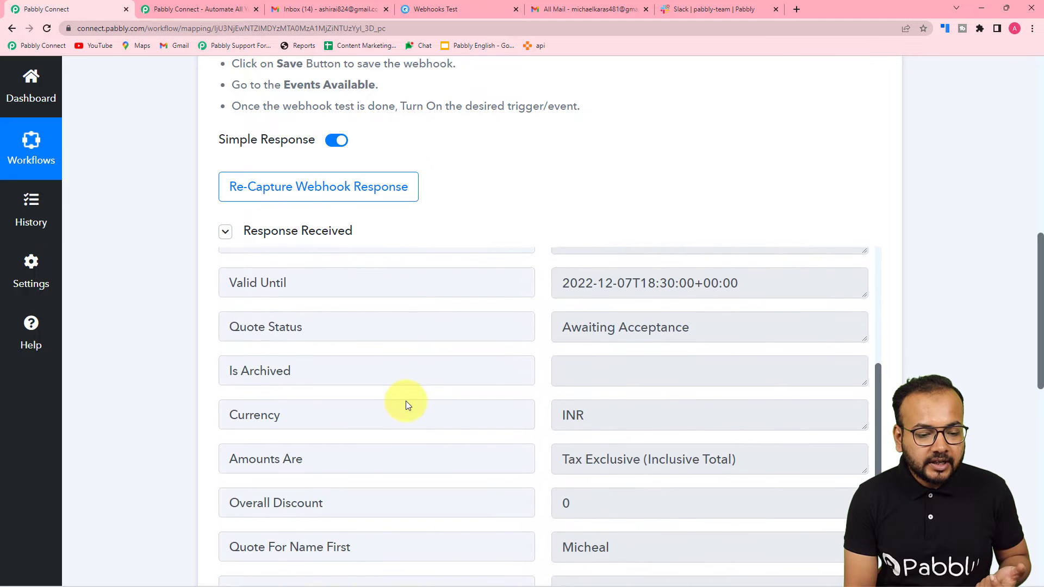
scroll(407, 401, "down", 3)
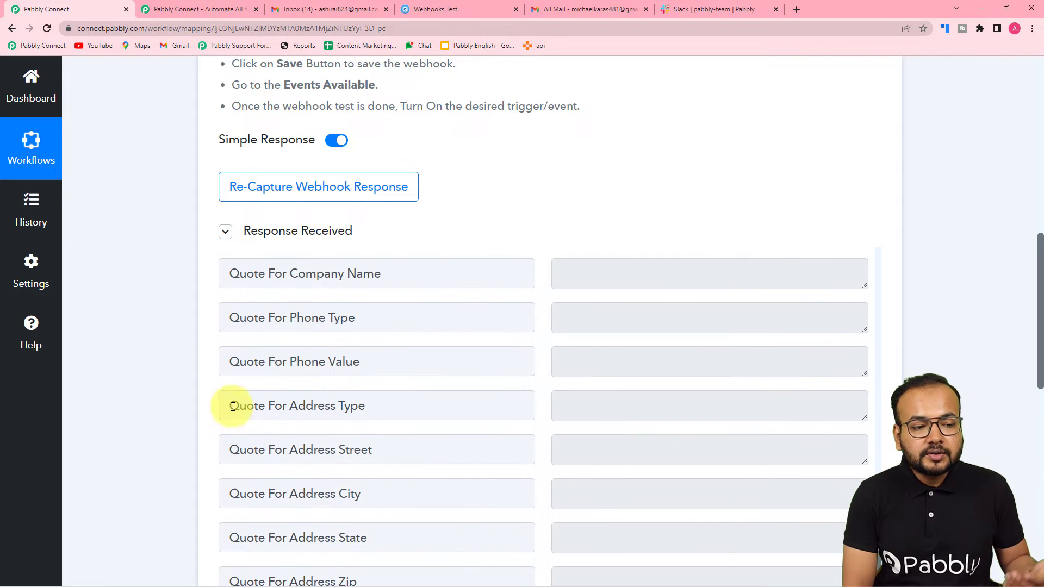
scroll(123, 390, "down", 1)
scroll(123, 391, "down", 2)
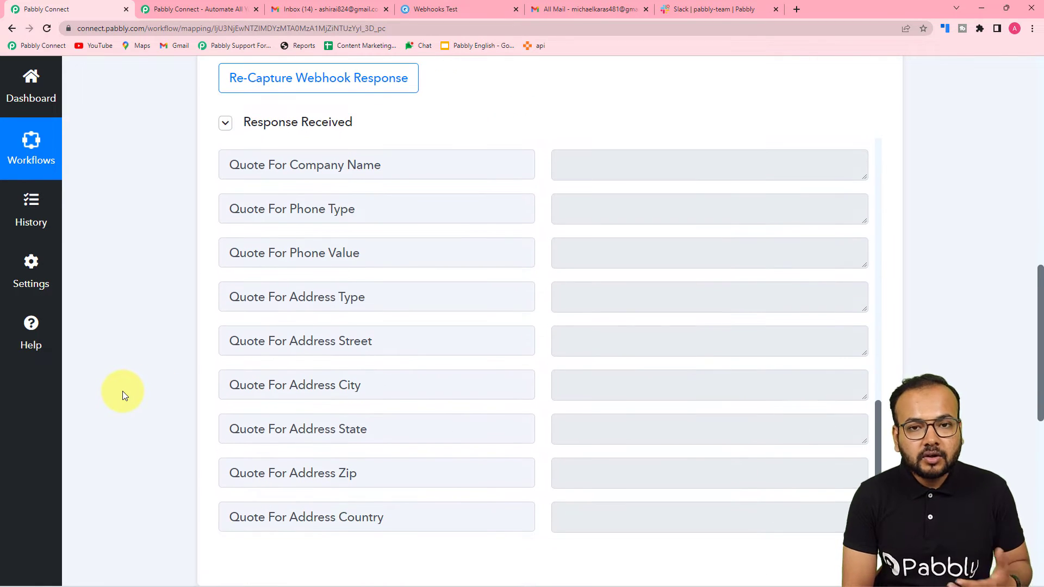
scroll(123, 391, "down", 1)
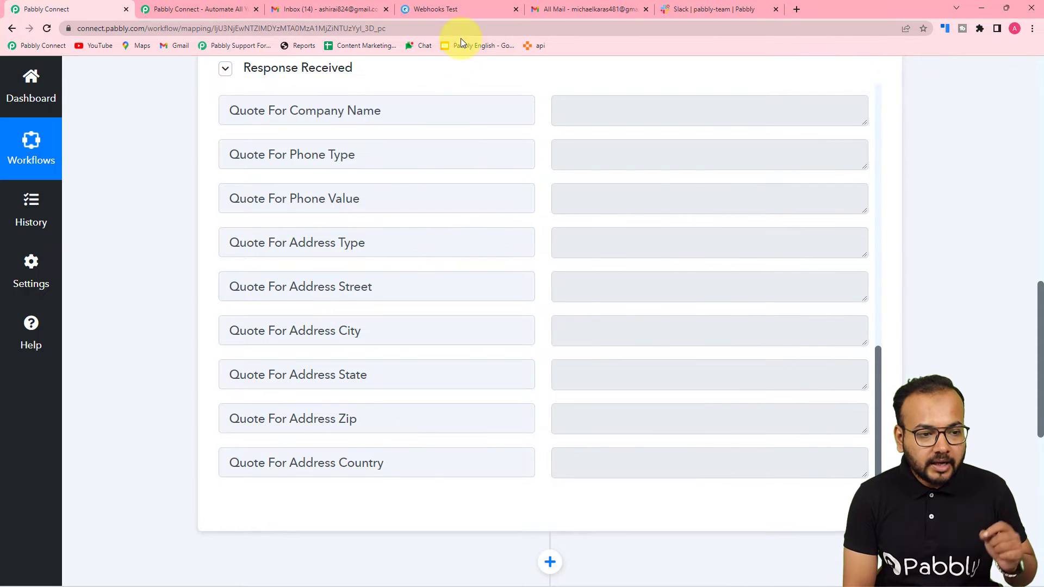
Return to Quotient's webhook settings and turn on the Customer Viewed Quote event
left_click(457, 11)
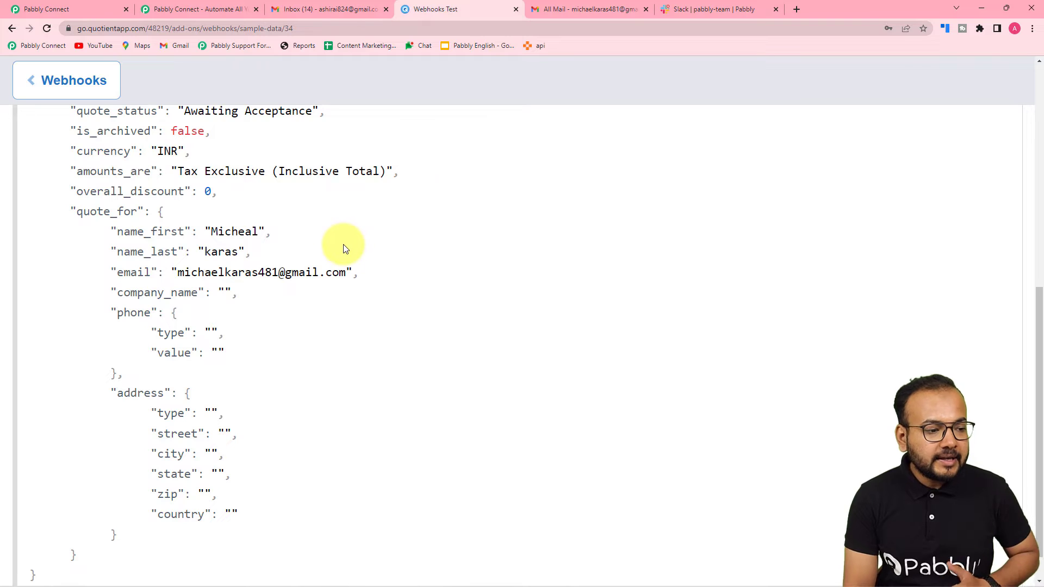
left_click(54, 90)
scroll(173, 378, "down", 4)
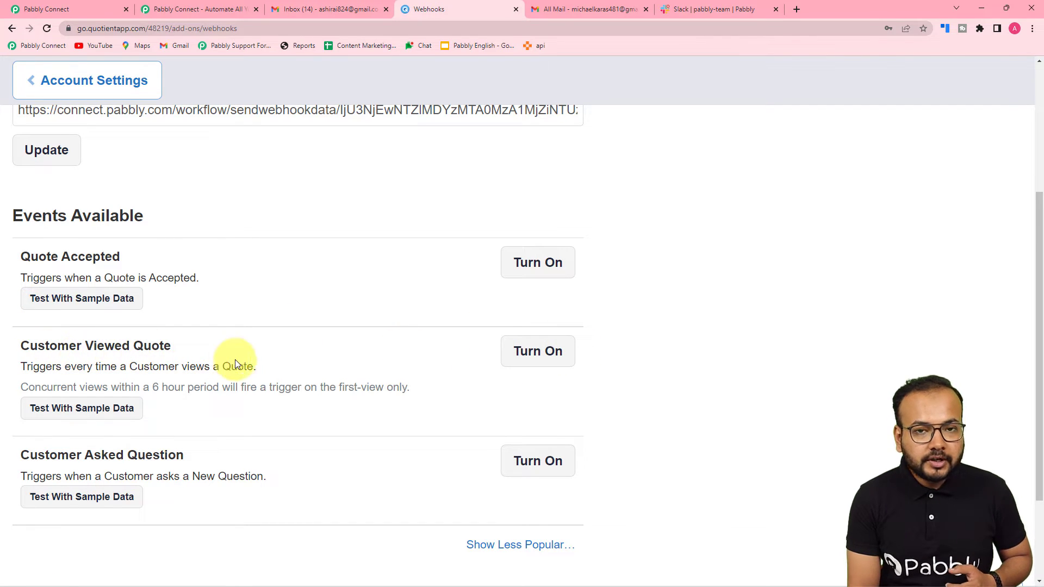
left_click(513, 352)
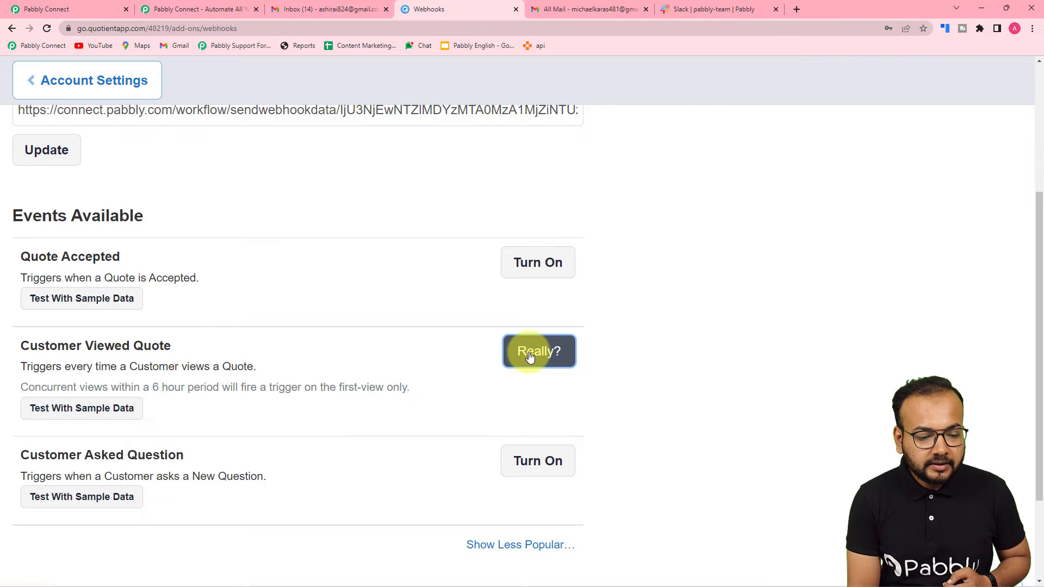
left_click(531, 352)
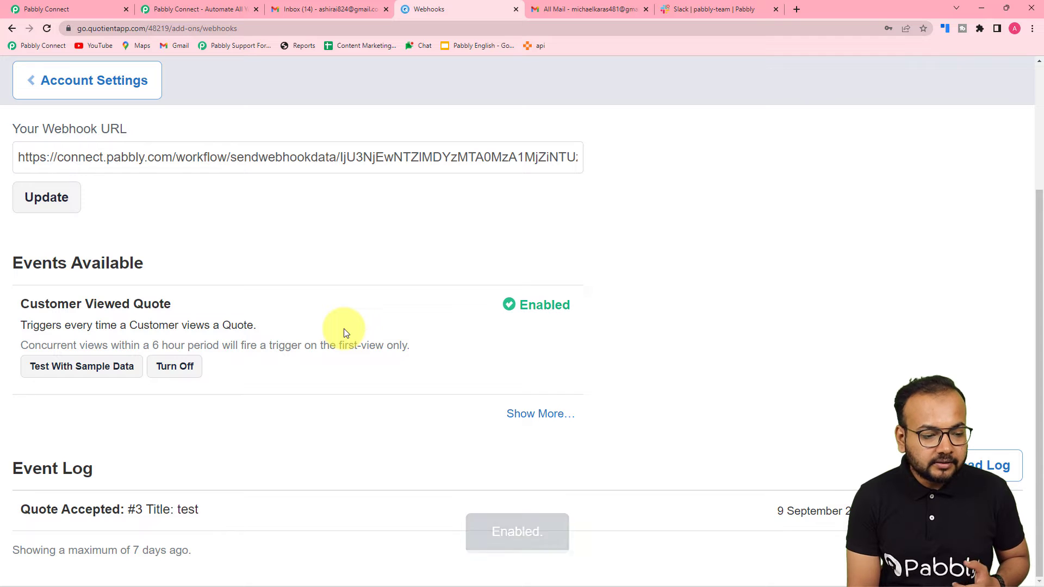
Leave the webhook settings, open the account's list of quotes and start a new quote
scroll(344, 328, "up", 2)
scroll(343, 333, "up", 1)
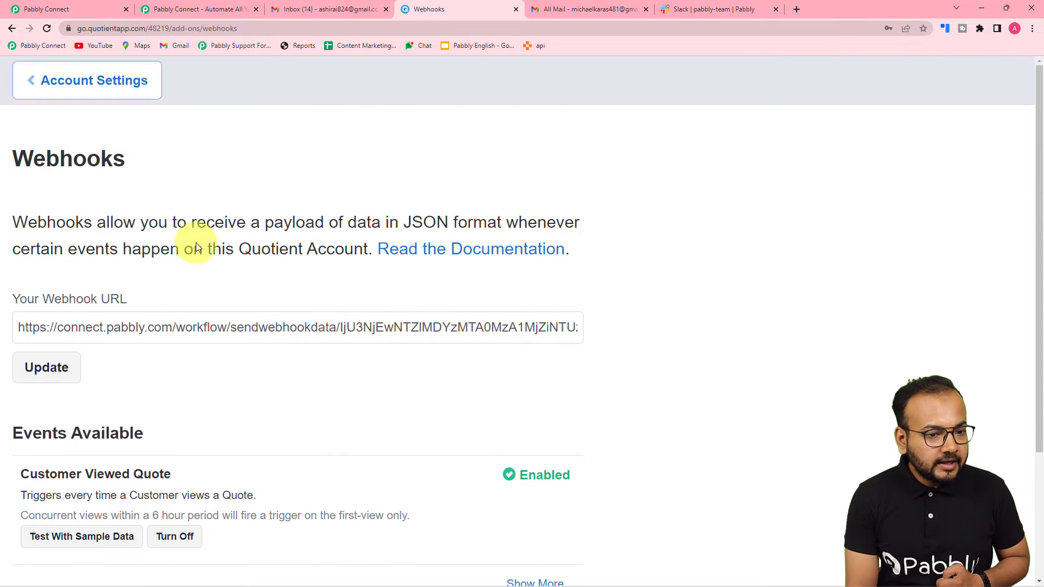
left_click(84, 90)
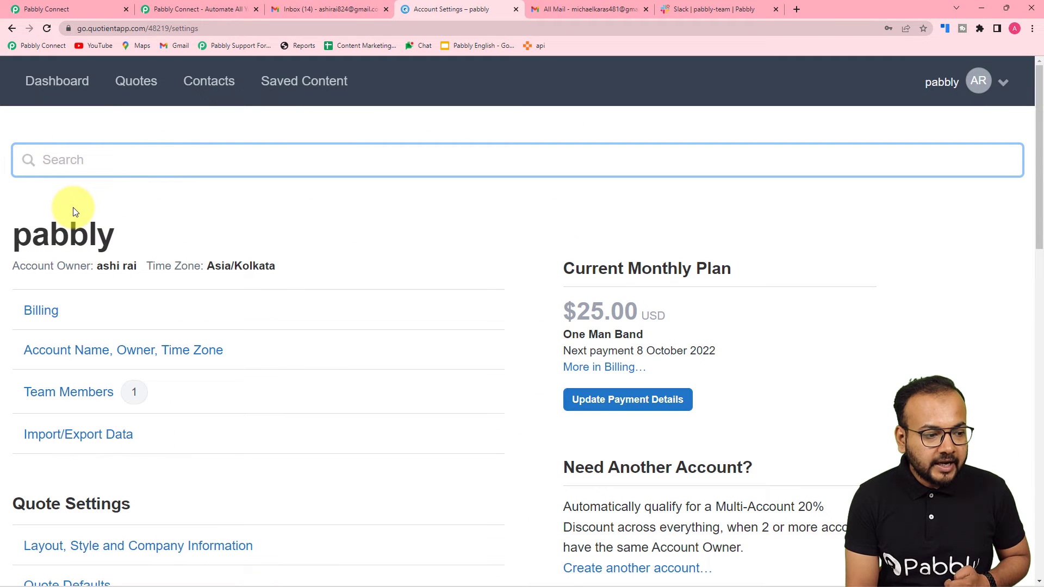
left_click(145, 83)
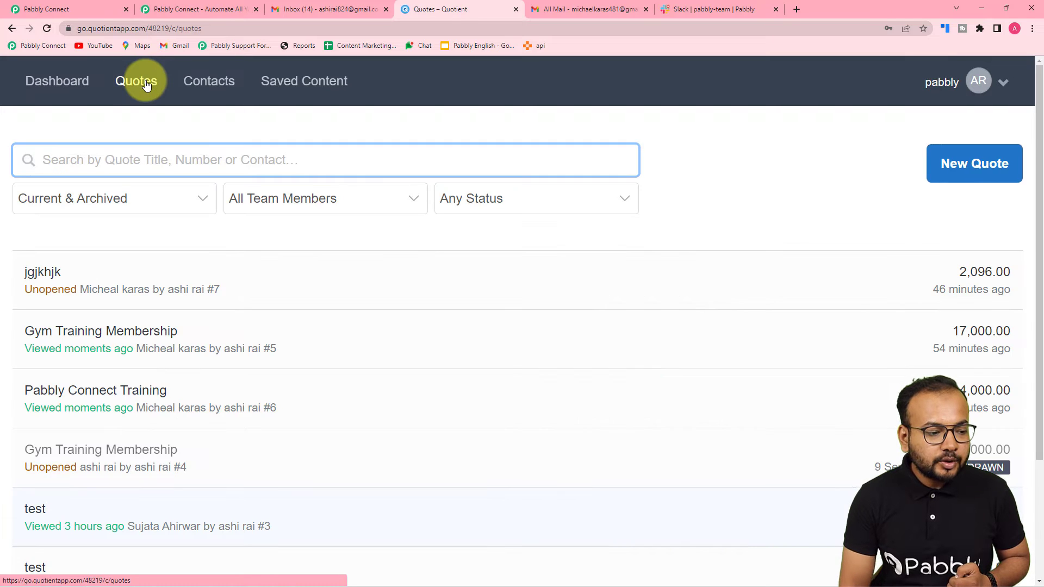
scroll(147, 285, "down", 2)
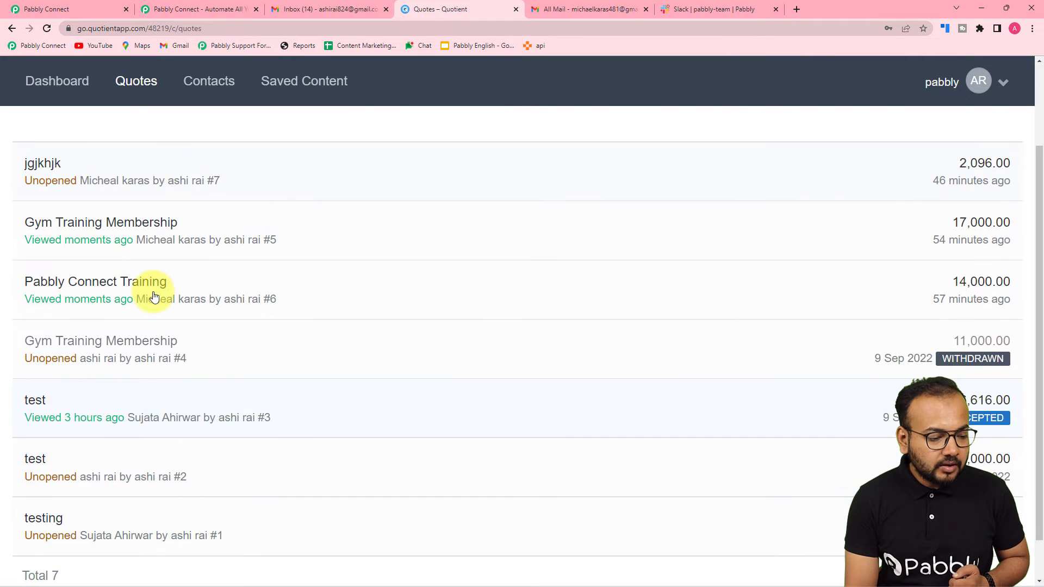
scroll(146, 294, "up", 2)
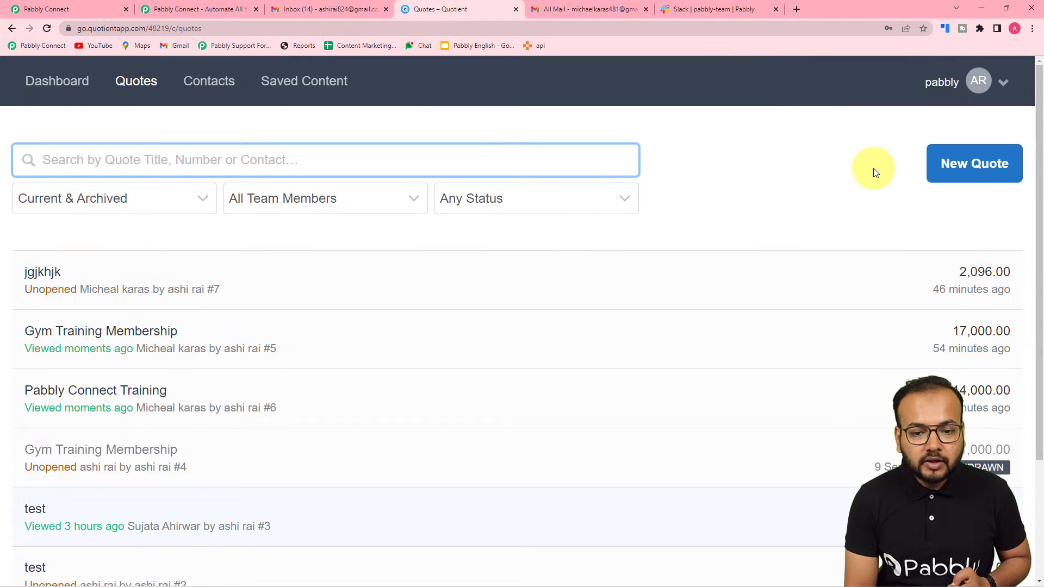
left_click(958, 166)
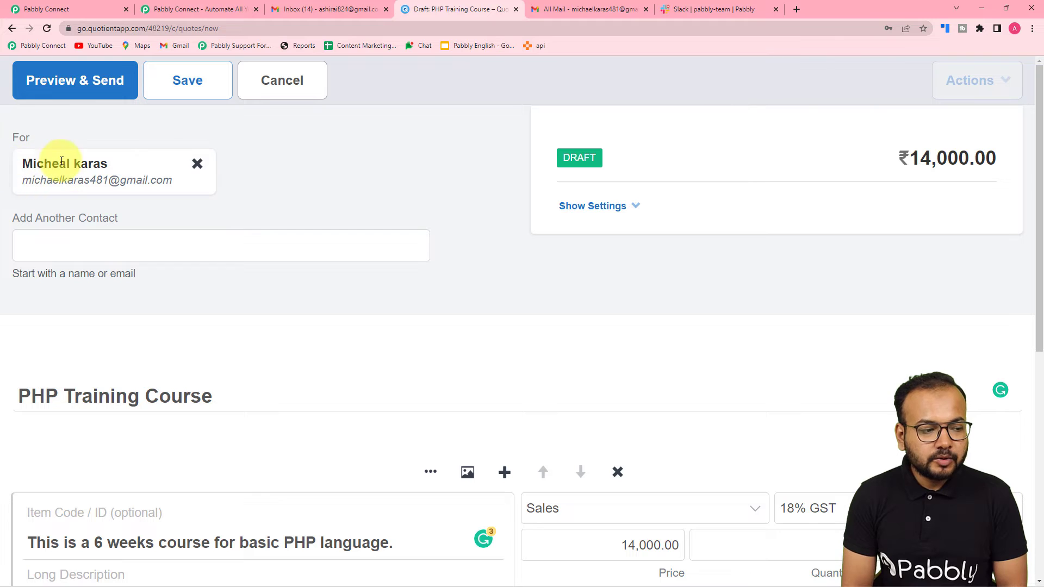
Check the item details of the PHP Training Course quote, then save and preview it
scroll(216, 179, "down", 4)
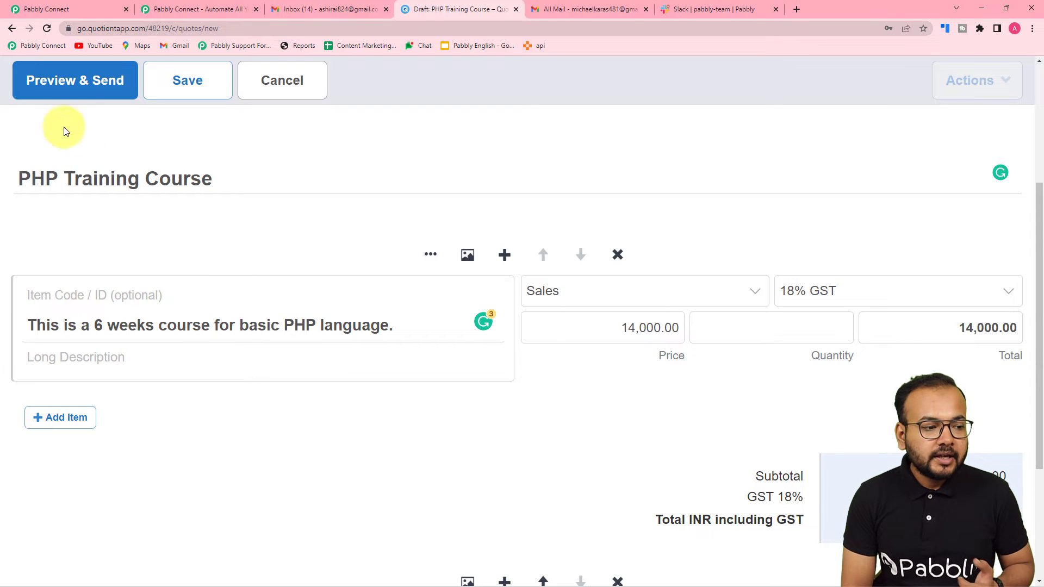
left_click(70, 82)
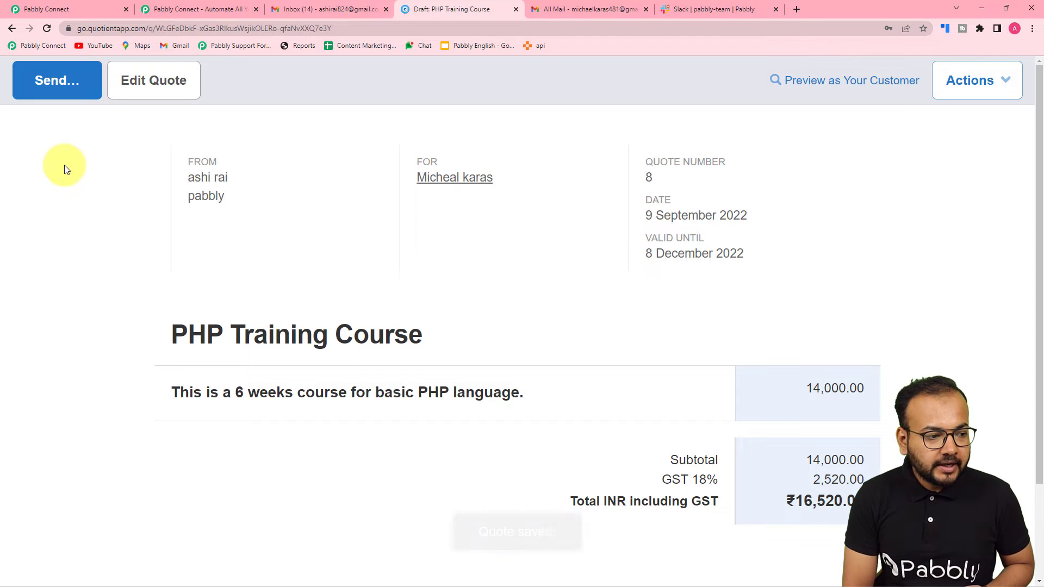
scroll(64, 169, "down", 2)
scroll(64, 164, "up", 2)
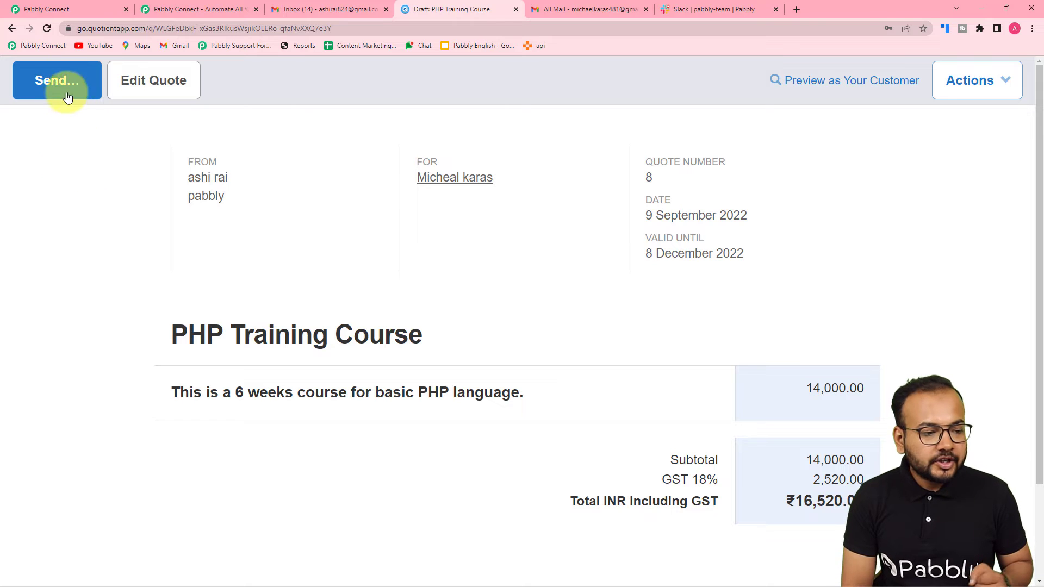
Email the PHP Training Course quote to the customer and switch to the customer's Gmail inbox
left_click(46, 81)
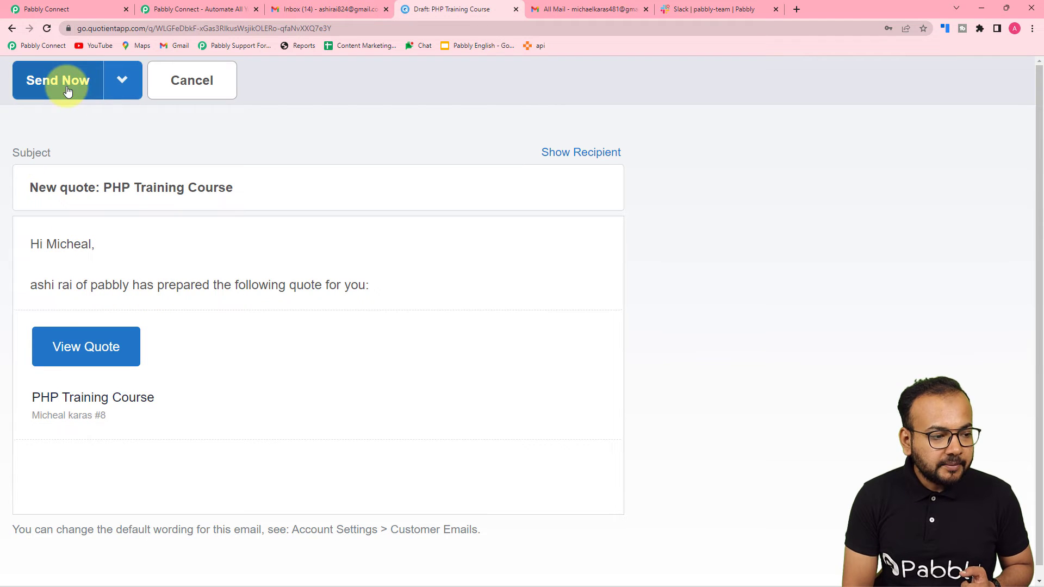
left_click(581, 7)
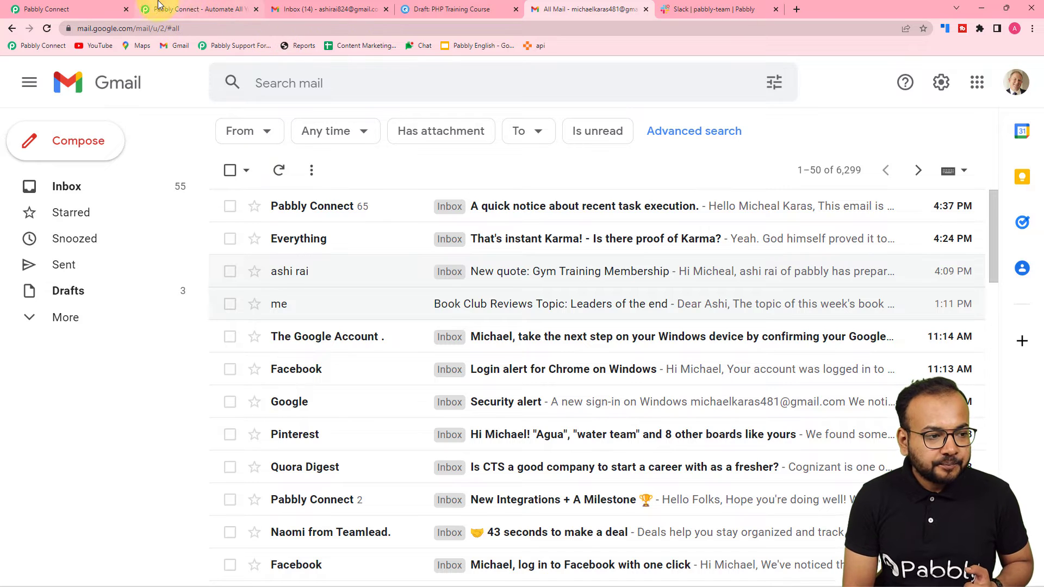
left_click(106, 9)
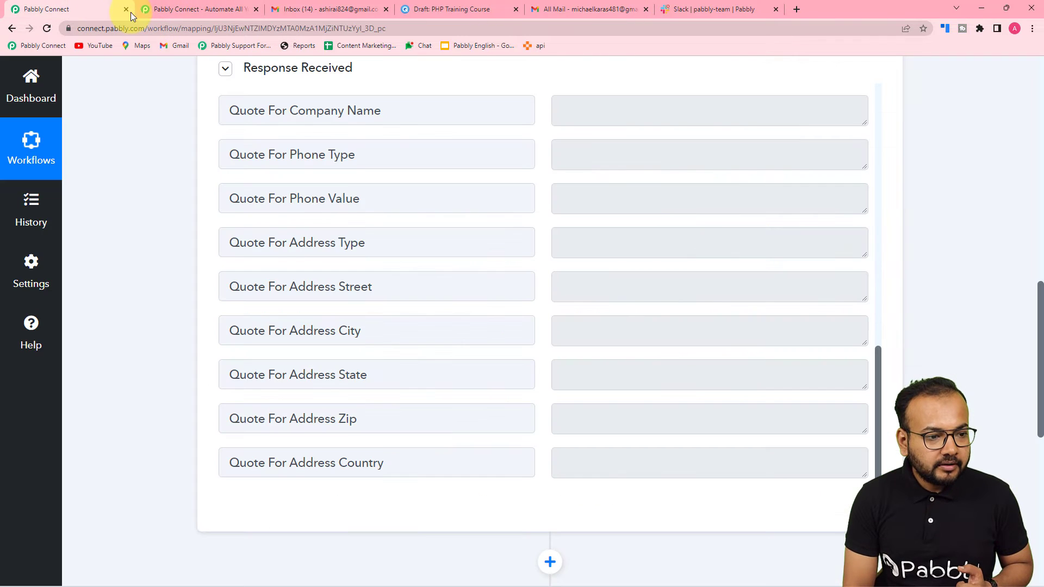
left_click(422, 8)
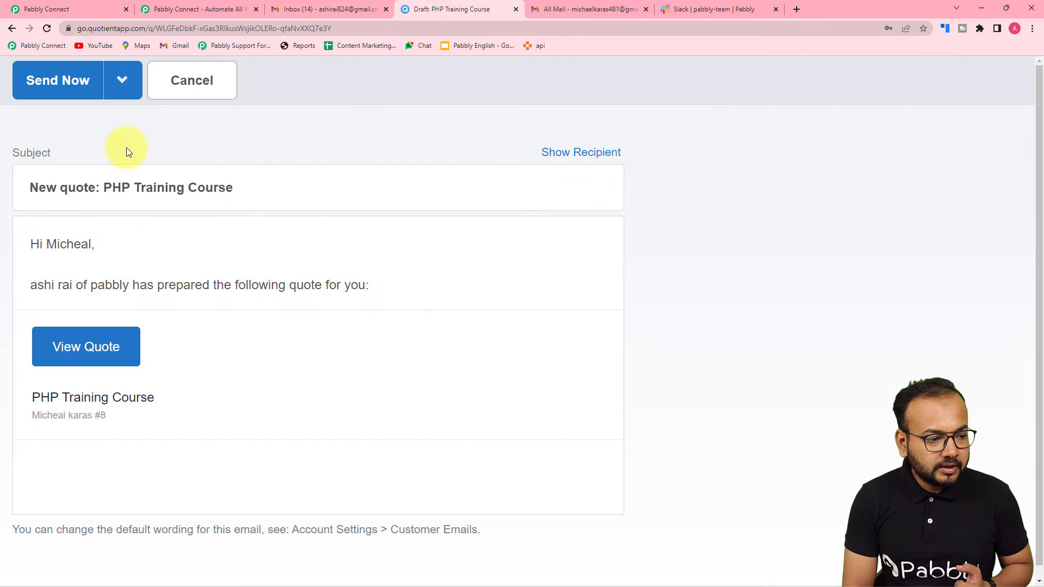
left_click(59, 81)
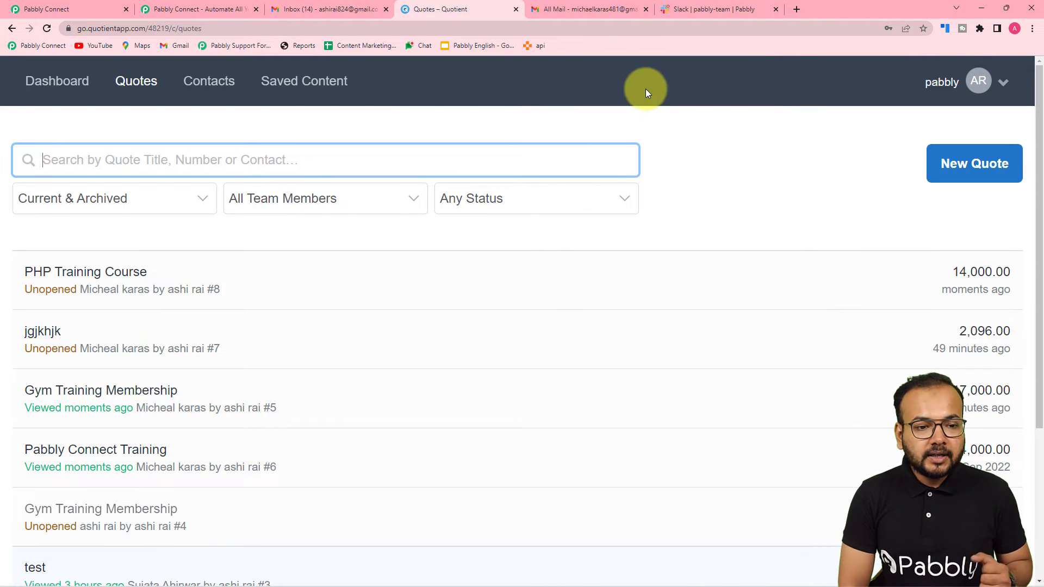
left_click(590, 11)
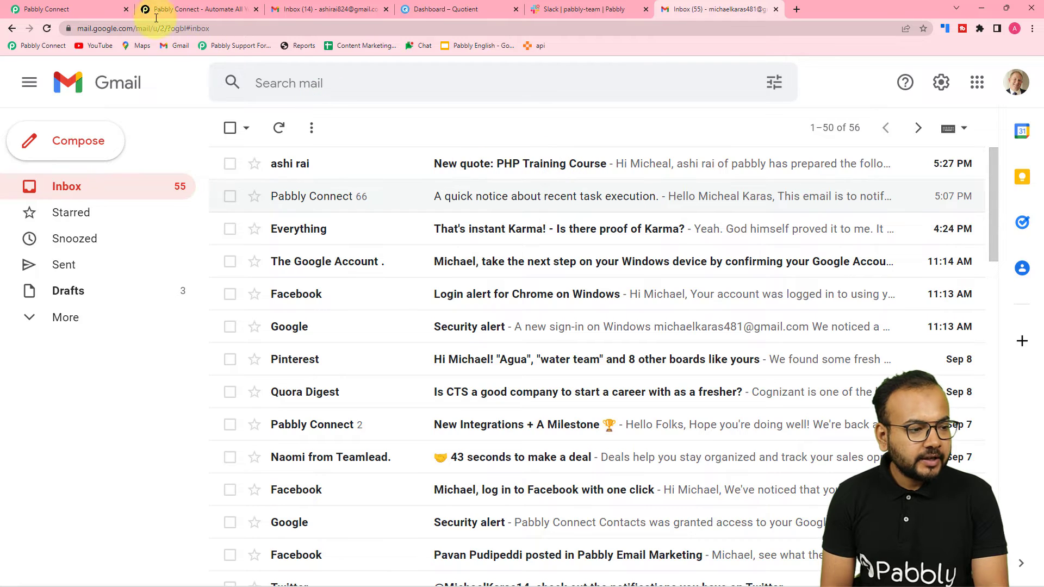
Check the workflow's webhook status, then open the new quote email in the customer's inbox and view its quote in an incognito window
left_click(74, 6)
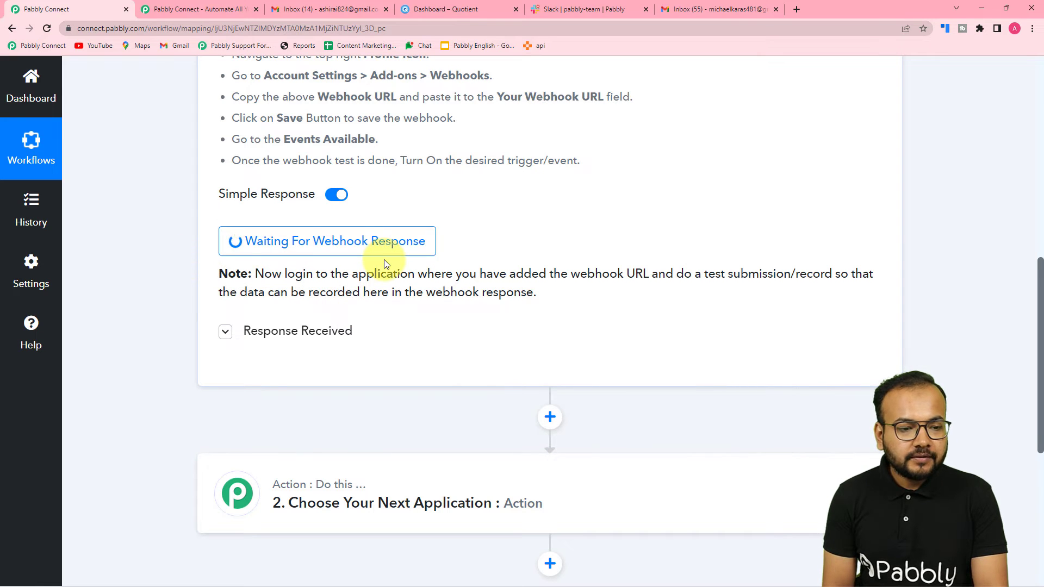
left_click(702, 10)
left_click(471, 165)
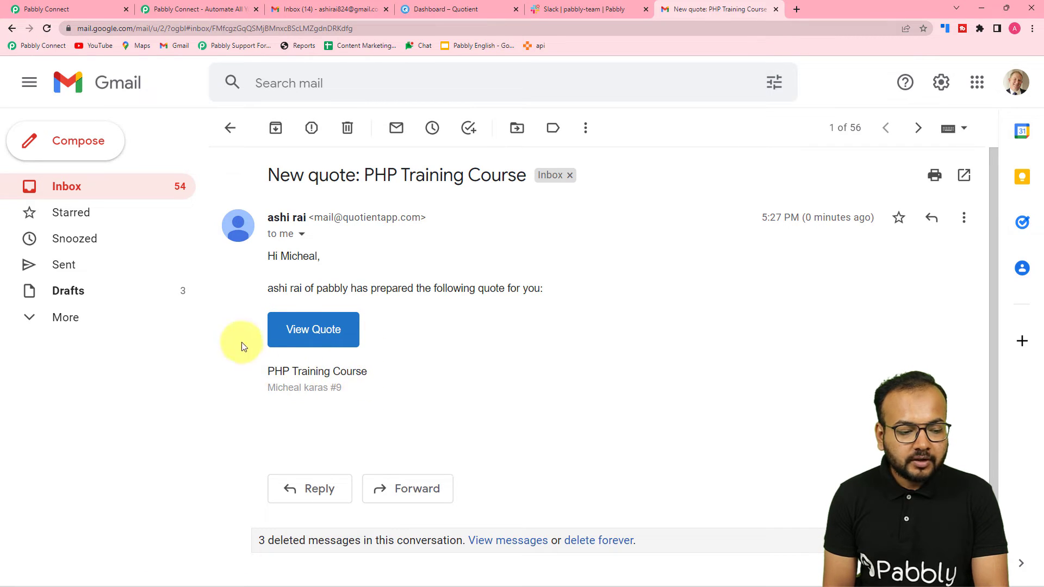
right_click(297, 335)
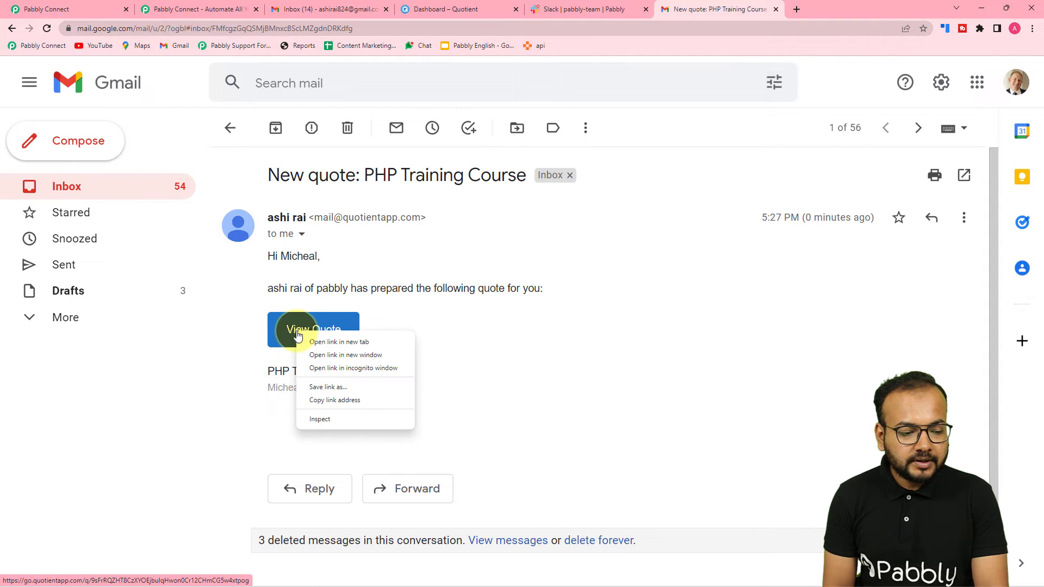
left_click(303, 368)
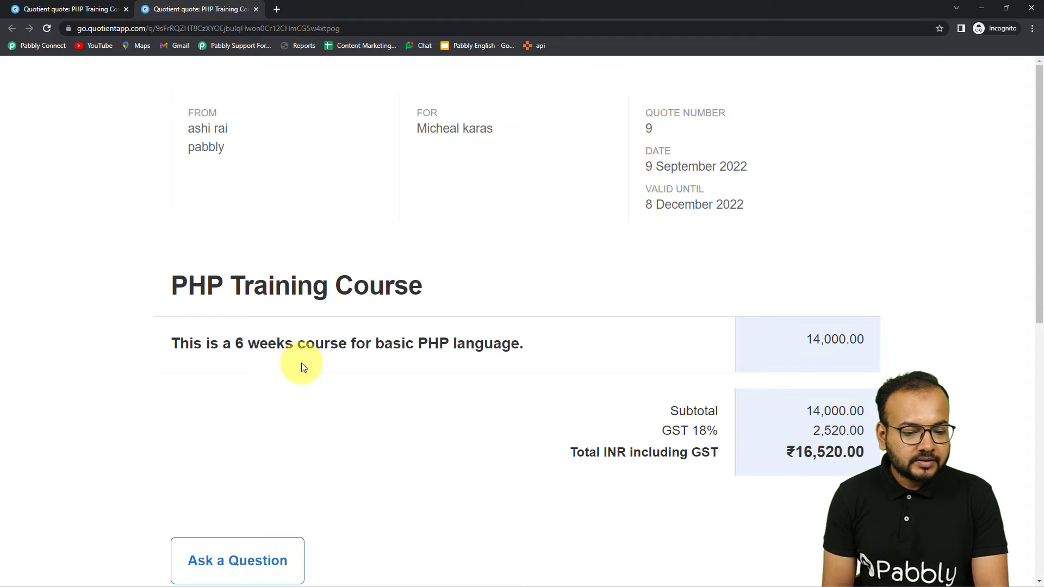
Review the customer's view of the PHP Training Course quote down to its acceptance form, then minimize the incognito window
scroll(303, 367, "down", 2)
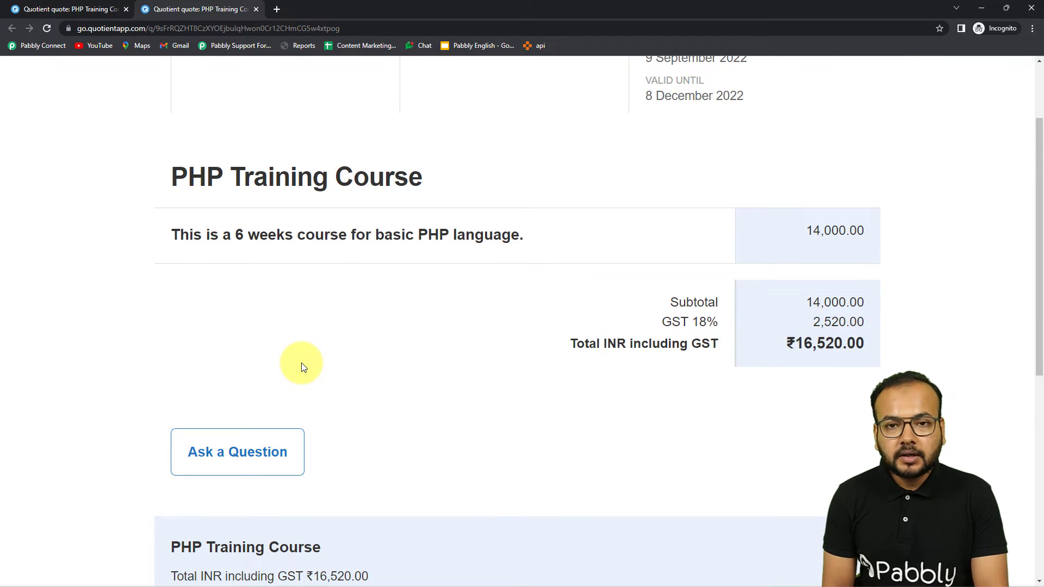
scroll(301, 364, "up", 2)
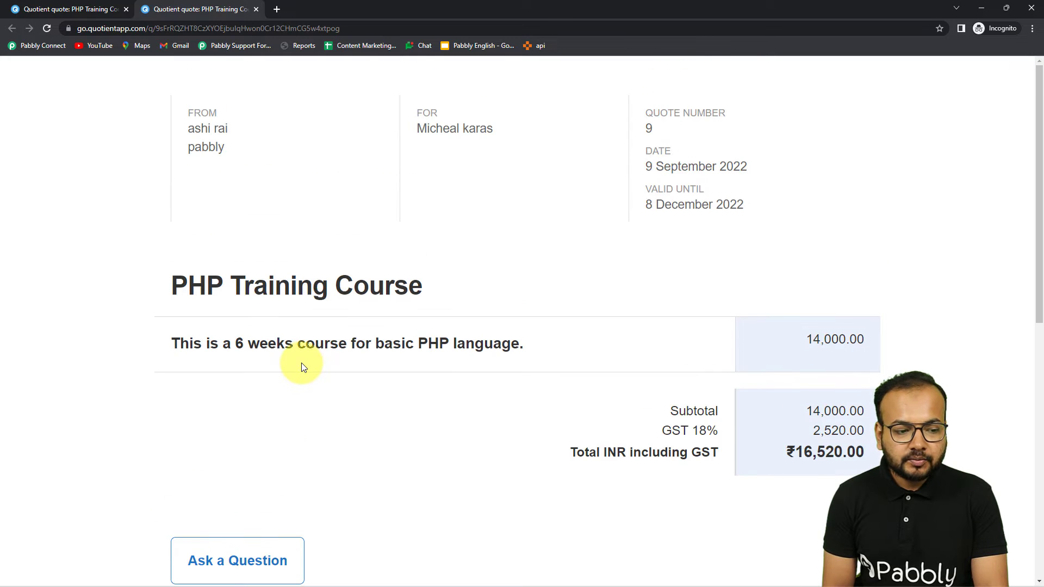
scroll(303, 368, "down", 5)
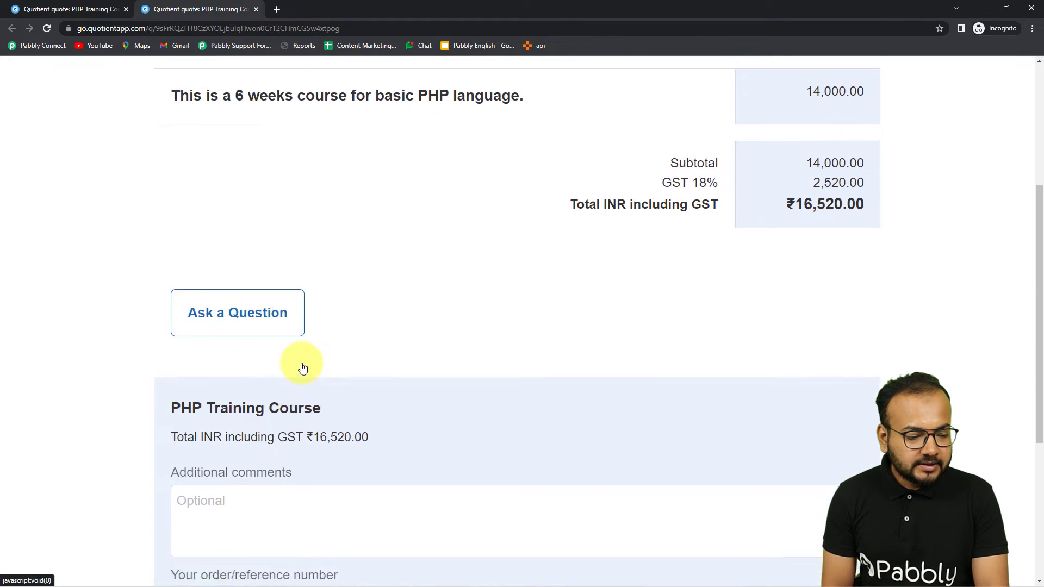
scroll(303, 368, "down", 3)
scroll(303, 368, "up", 7)
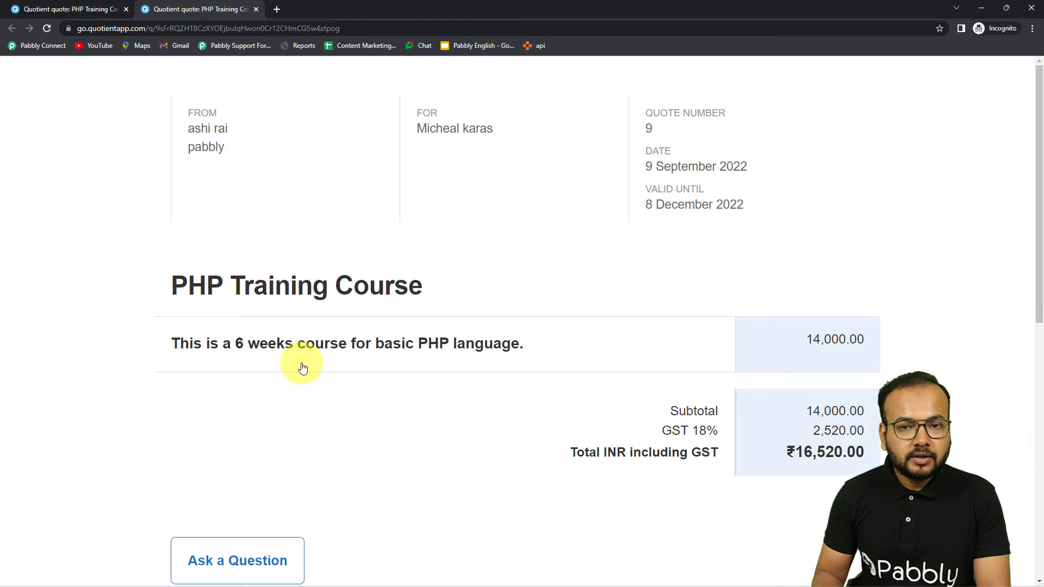
scroll(303, 368, "down", 7)
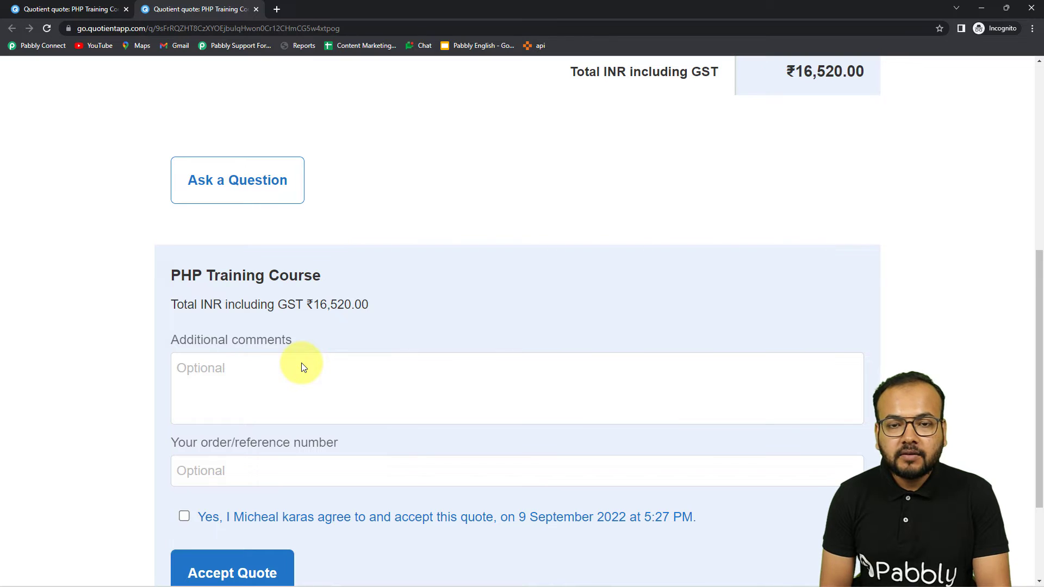
scroll(401, 325, "up", 7)
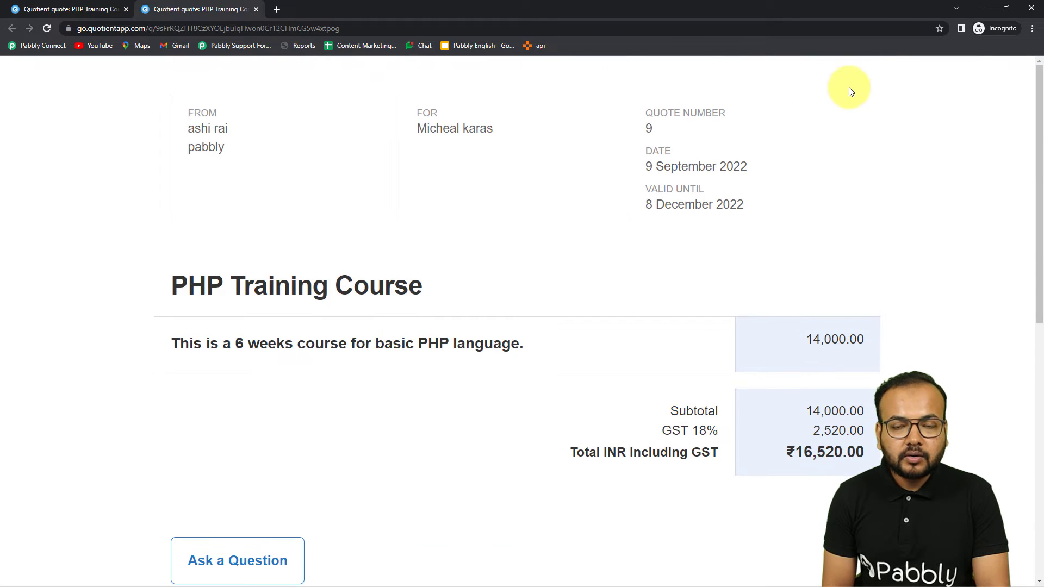
left_click(985, 7)
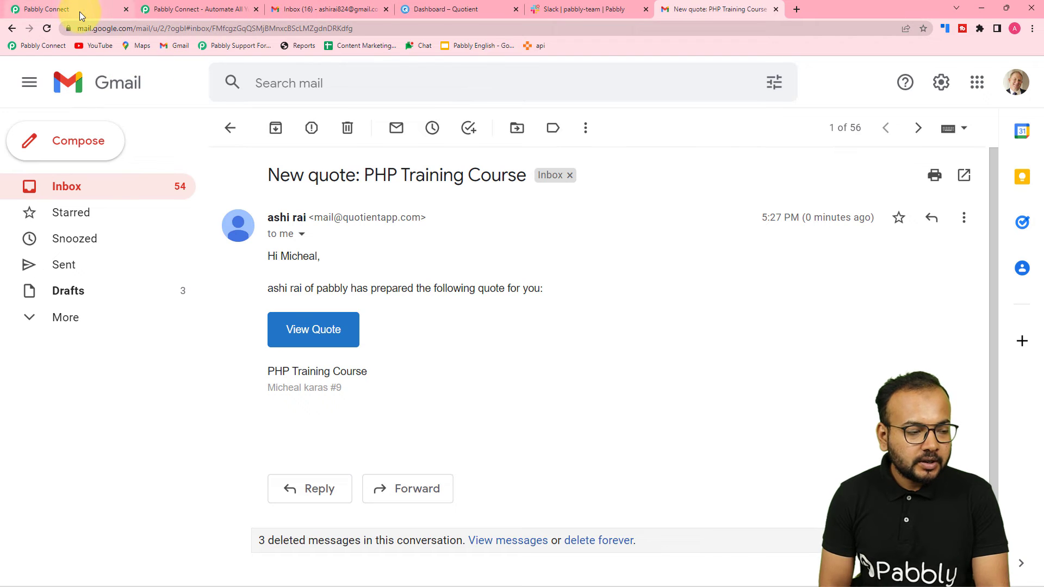
Return to the Pabbly Connect workflow and examine the quote and viewer details in the received webhook response
left_click(79, 11)
scroll(140, 181, "down", 8)
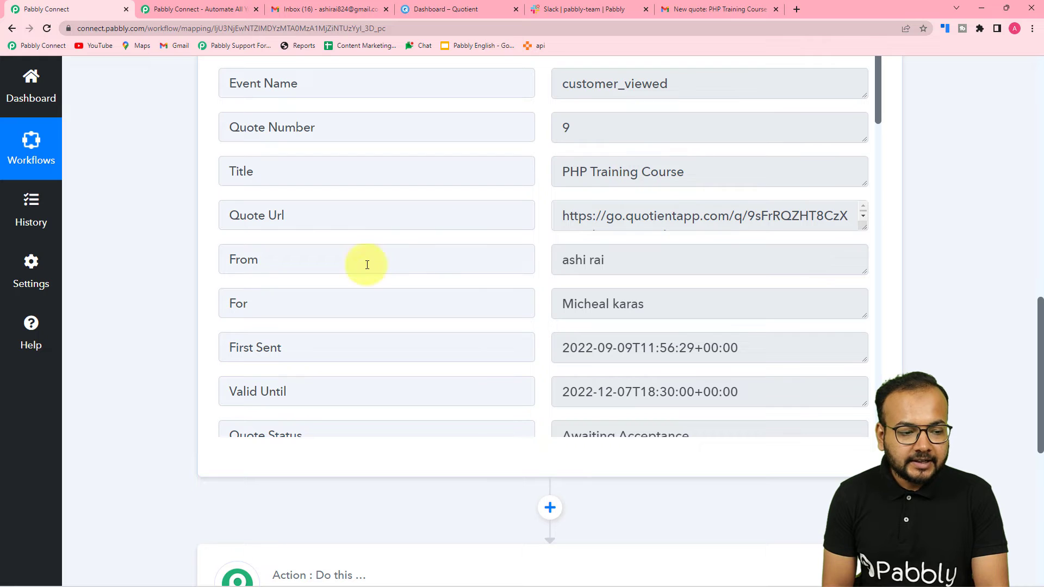
scroll(331, 284, "down", 1)
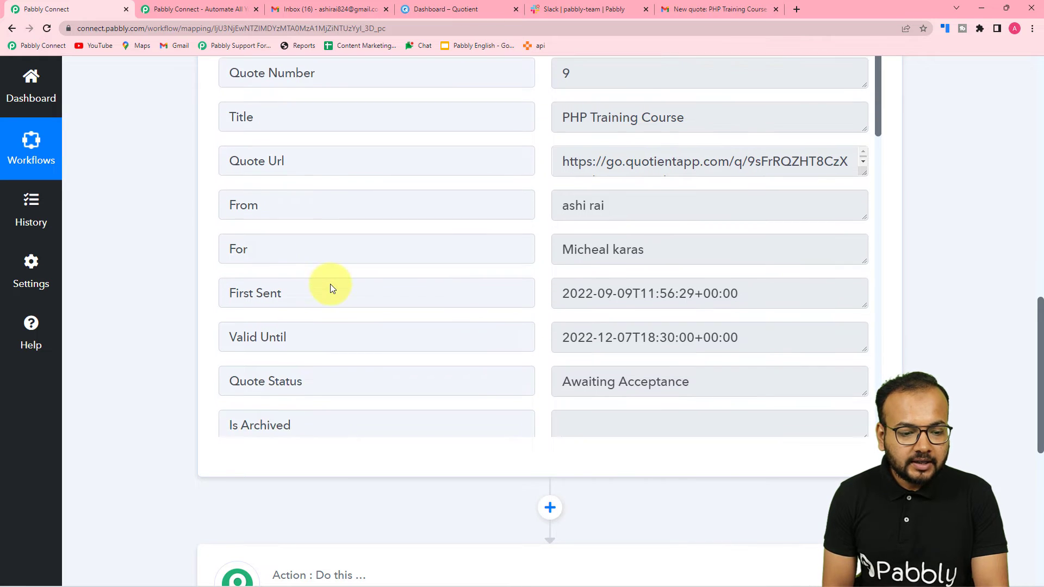
scroll(331, 284, "down", 1)
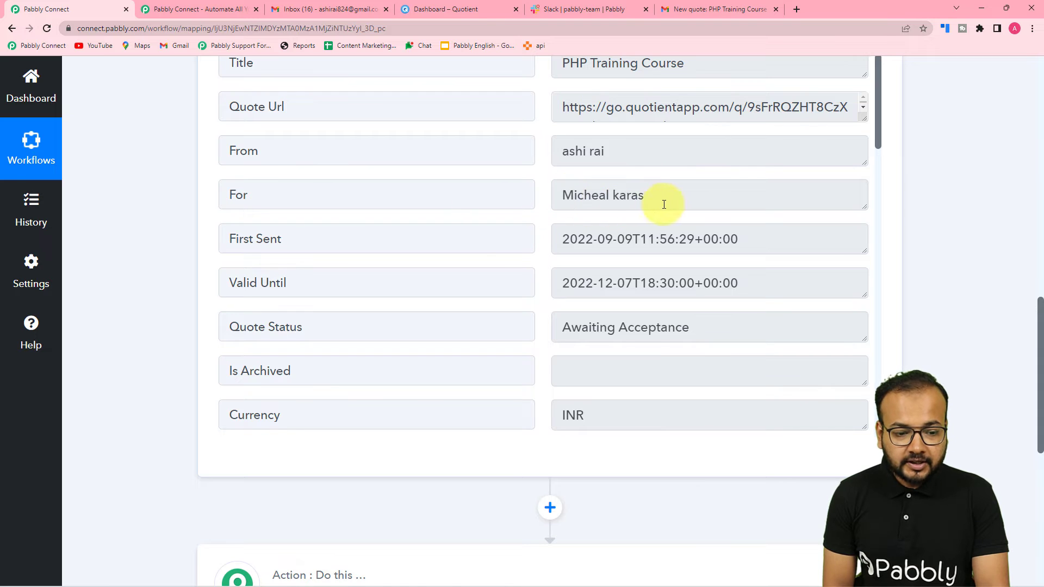
scroll(462, 233, "down", 3)
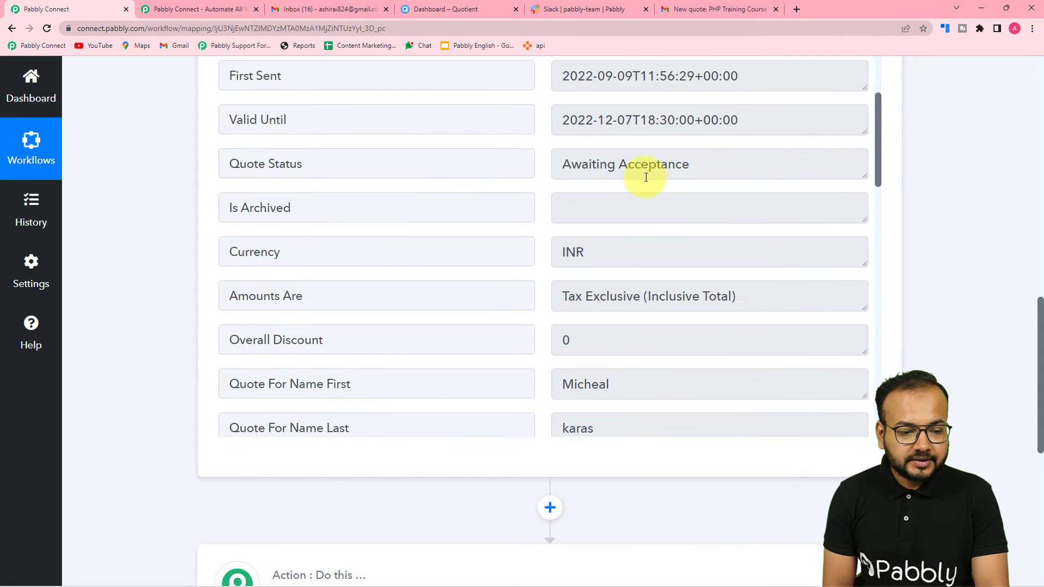
scroll(345, 233, "down", 10)
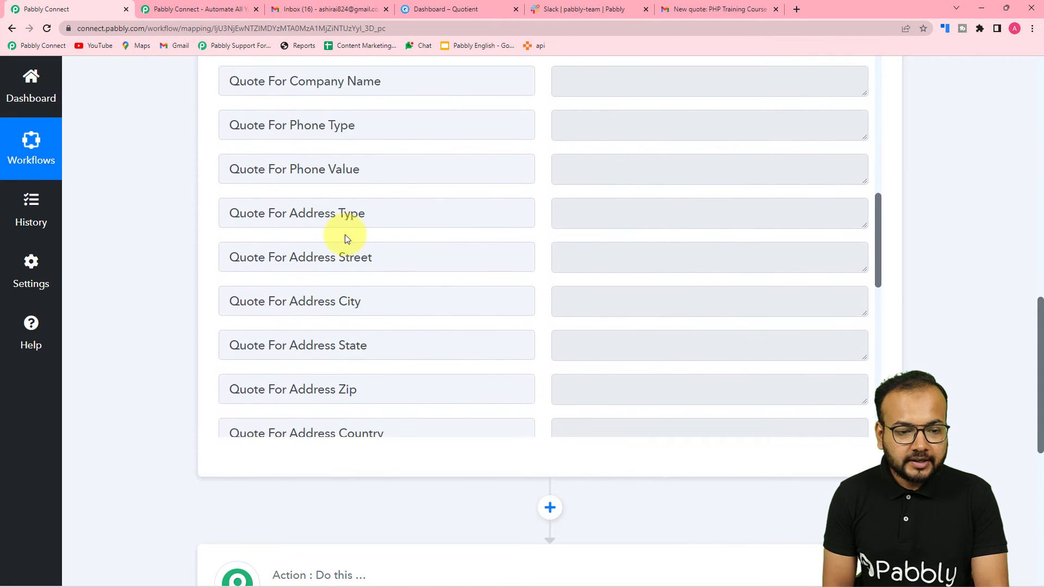
scroll(345, 239, "down", 7)
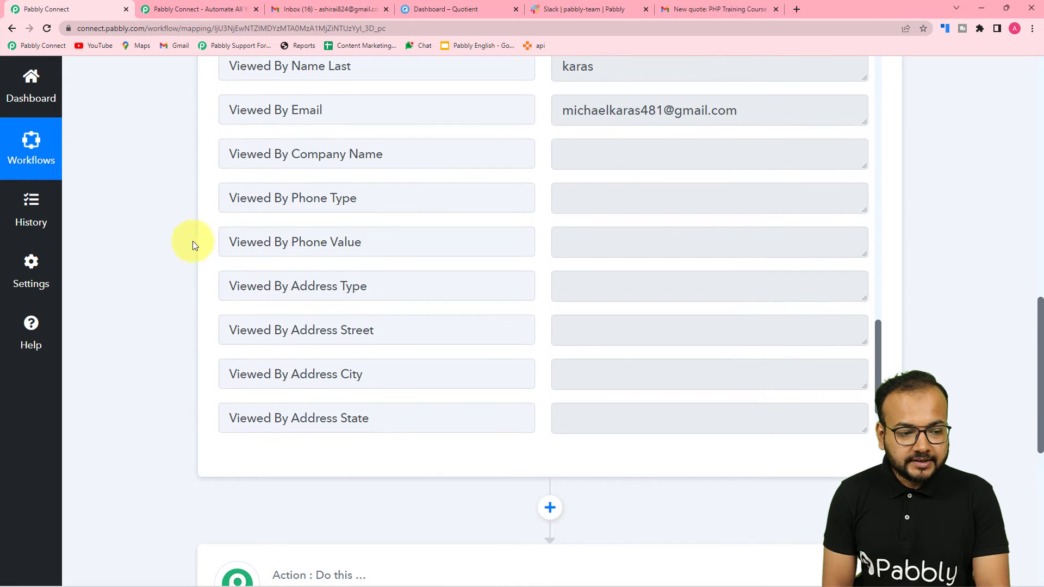
scroll(187, 243, "down", 3)
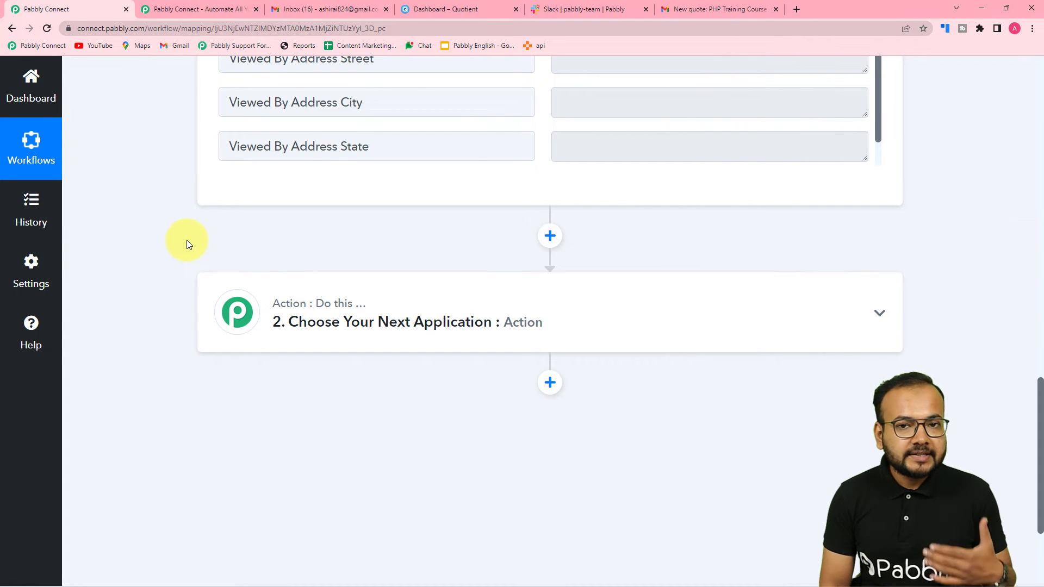
Choose Slack as the workflow's action application and Send Channel Message as its action event
scroll(190, 241, "down", 1)
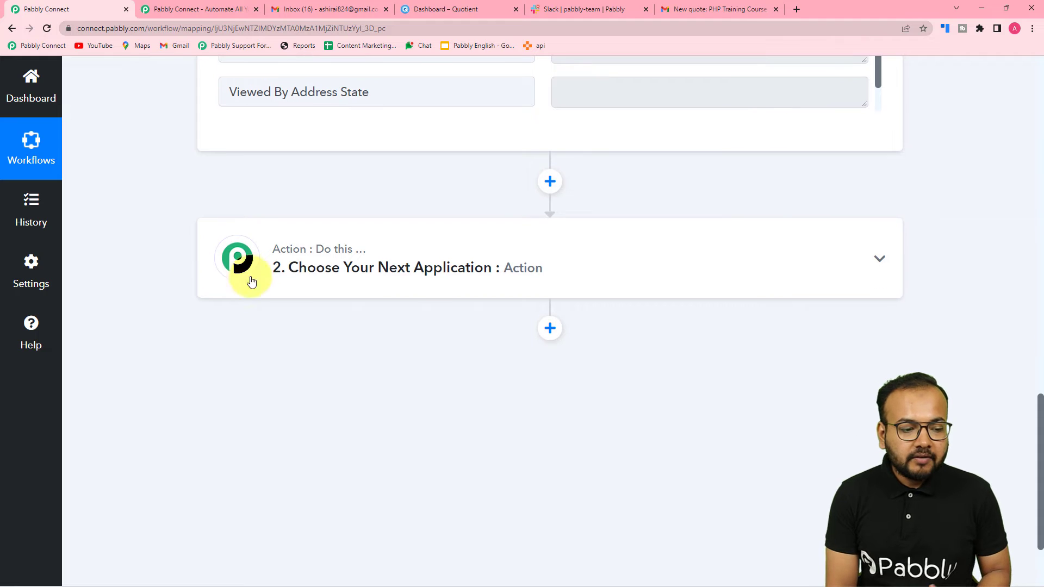
left_click(322, 272)
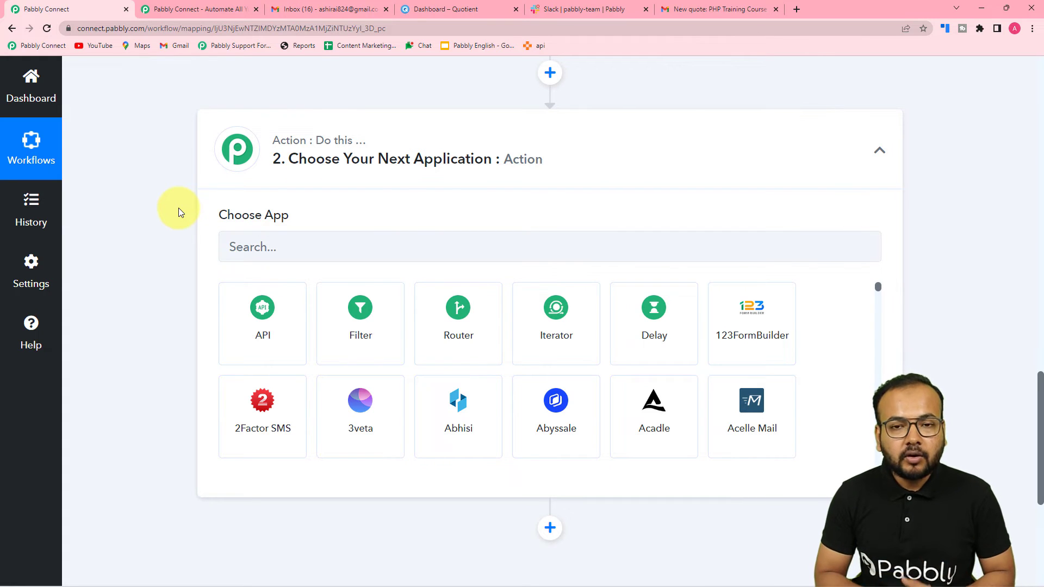
left_click(281, 249)
type("slack")
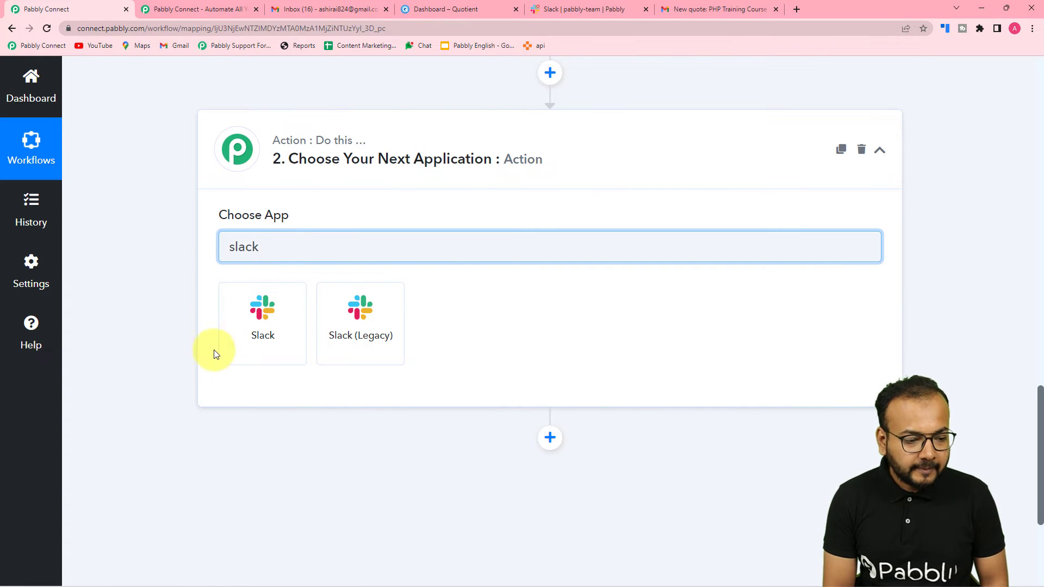
left_click(245, 337)
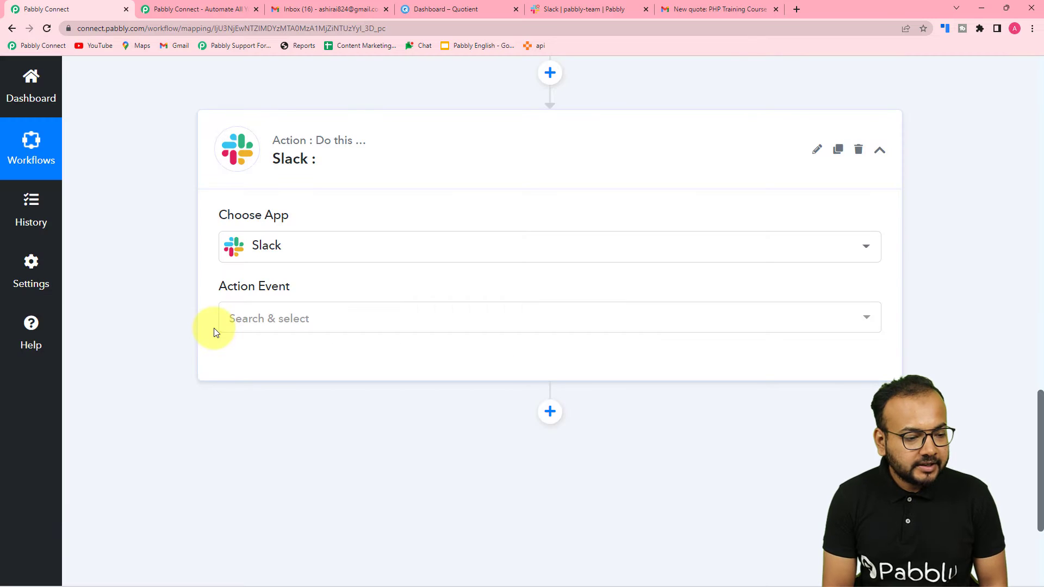
scroll(272, 305, "down", 2)
left_click(275, 217)
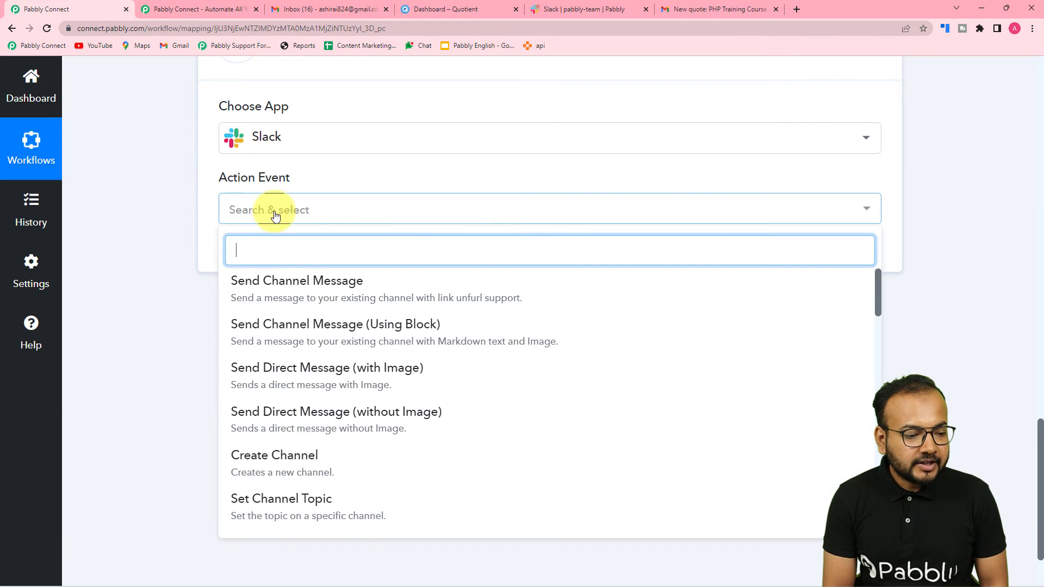
left_click(330, 283)
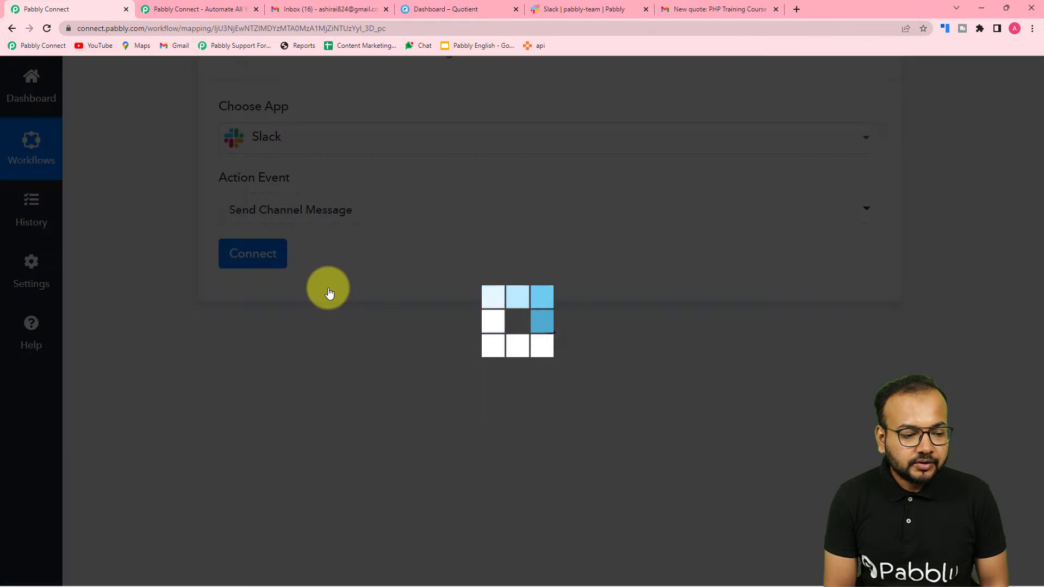
Start adding a new Slack connection for the action and open its token type prompt
left_click(255, 253)
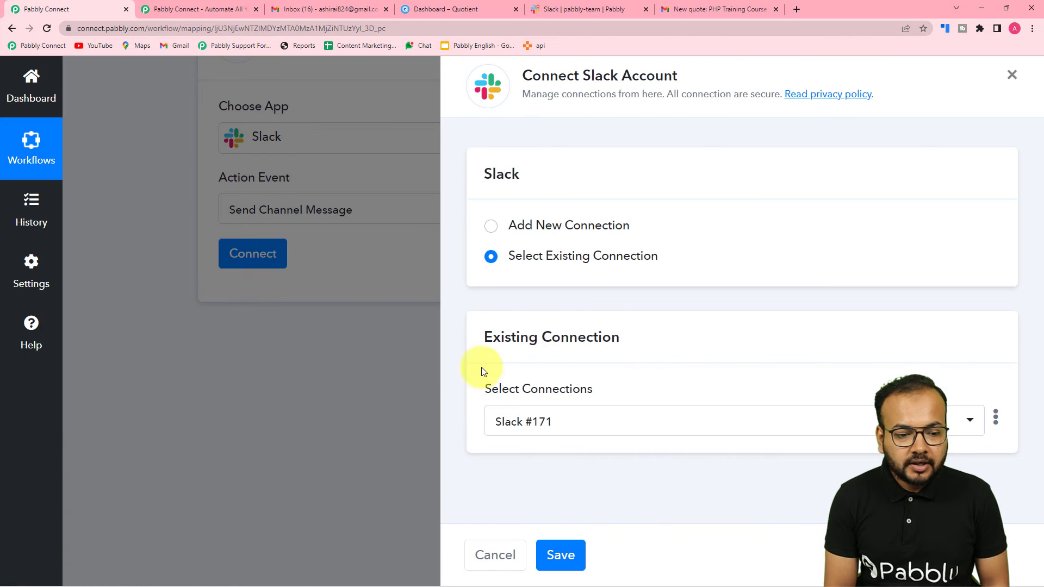
left_click(491, 225)
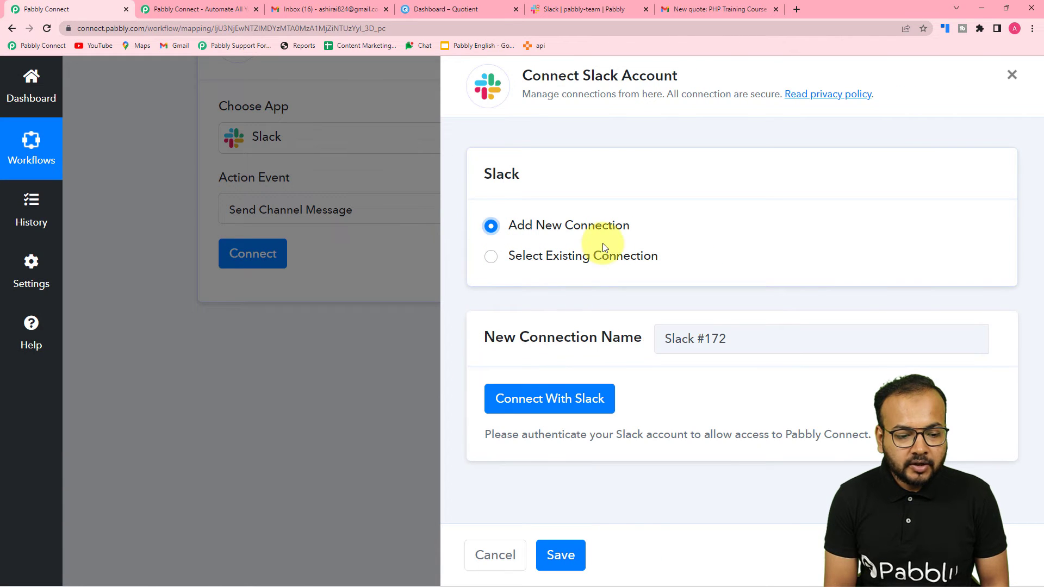
left_click(527, 398)
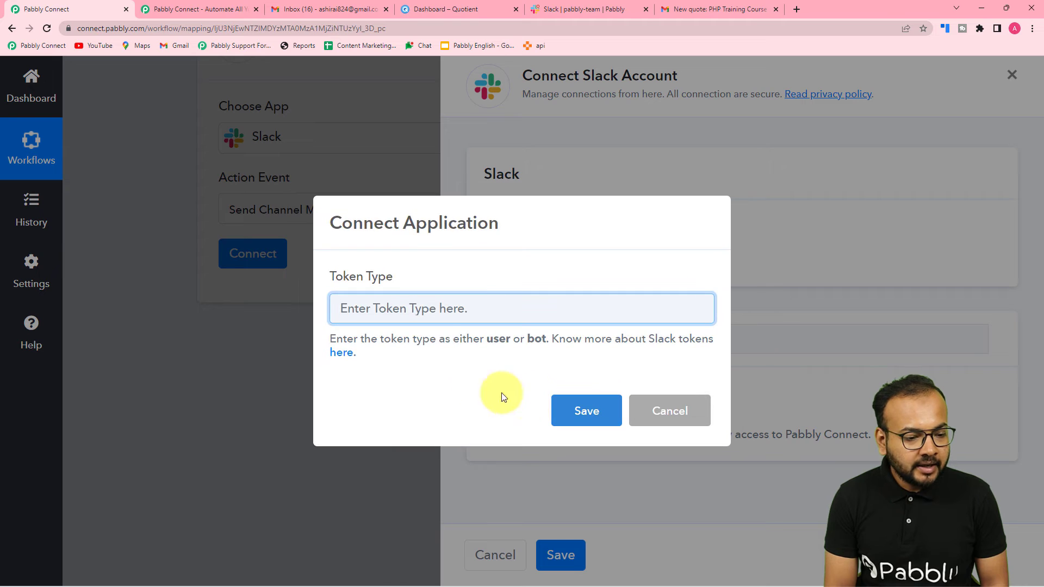
left_click(364, 308)
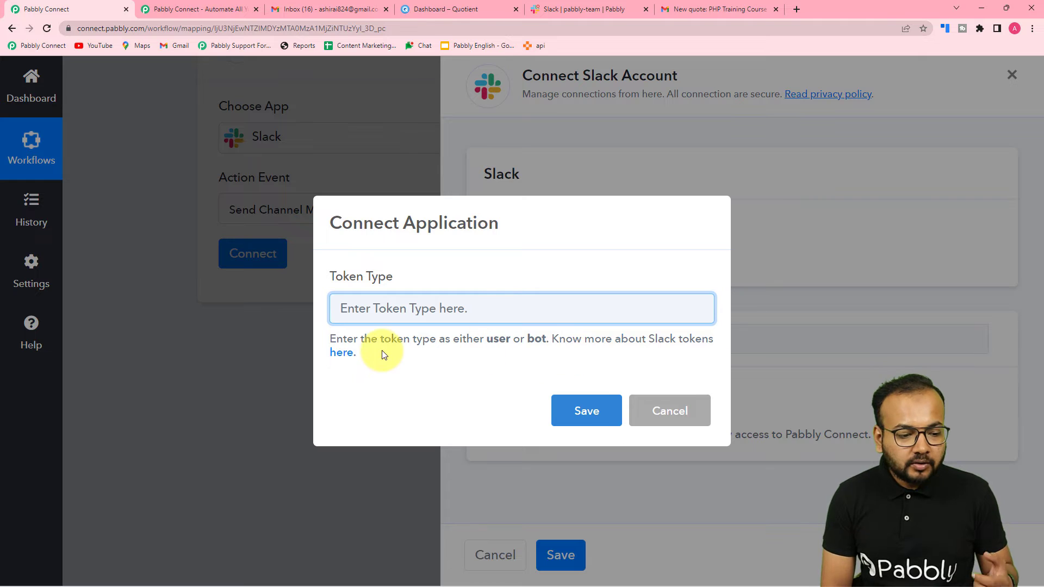
Open the Slack token help article and examine the permissions available for the user and bot token types
left_click(338, 354)
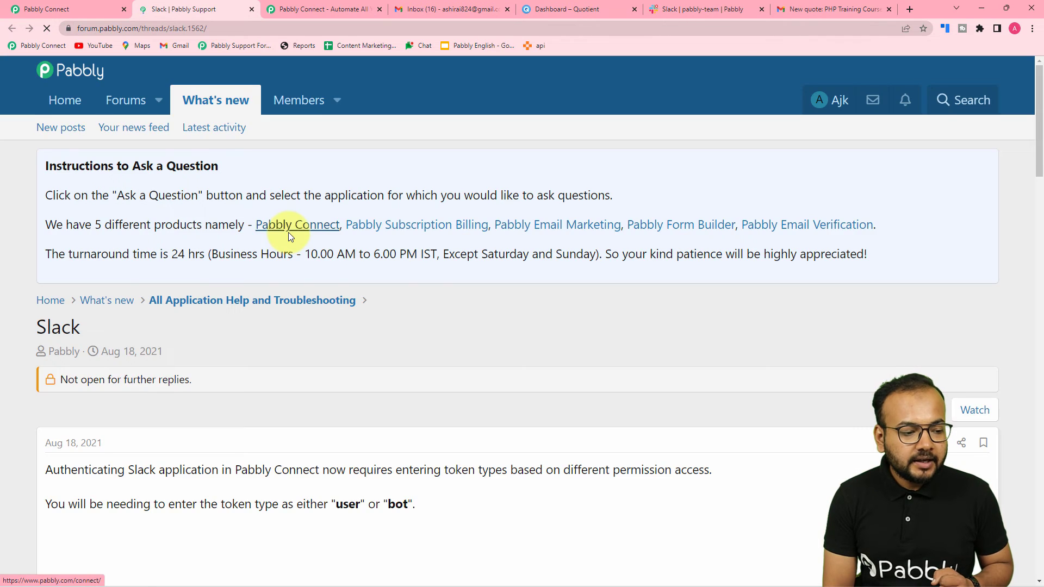
scroll(288, 232, "down", 5)
scroll(288, 233, "down", 6)
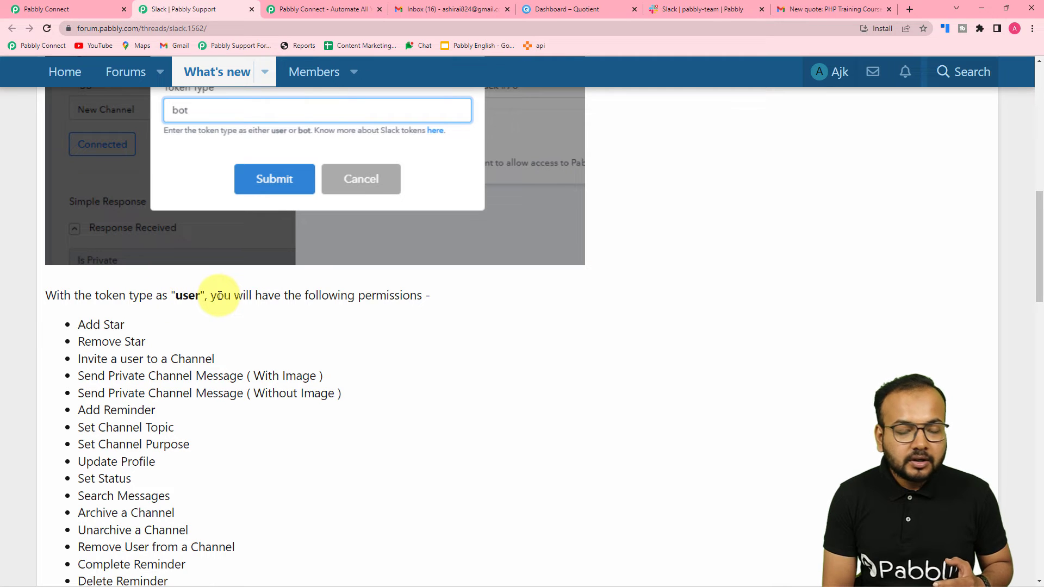
scroll(220, 297, "down", 2)
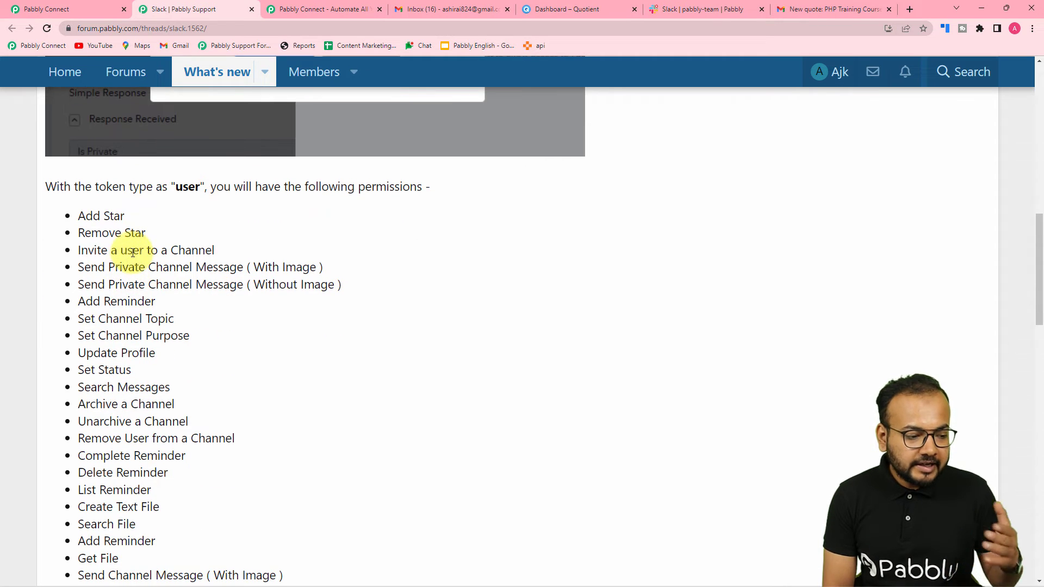
scroll(133, 302, "down", 8)
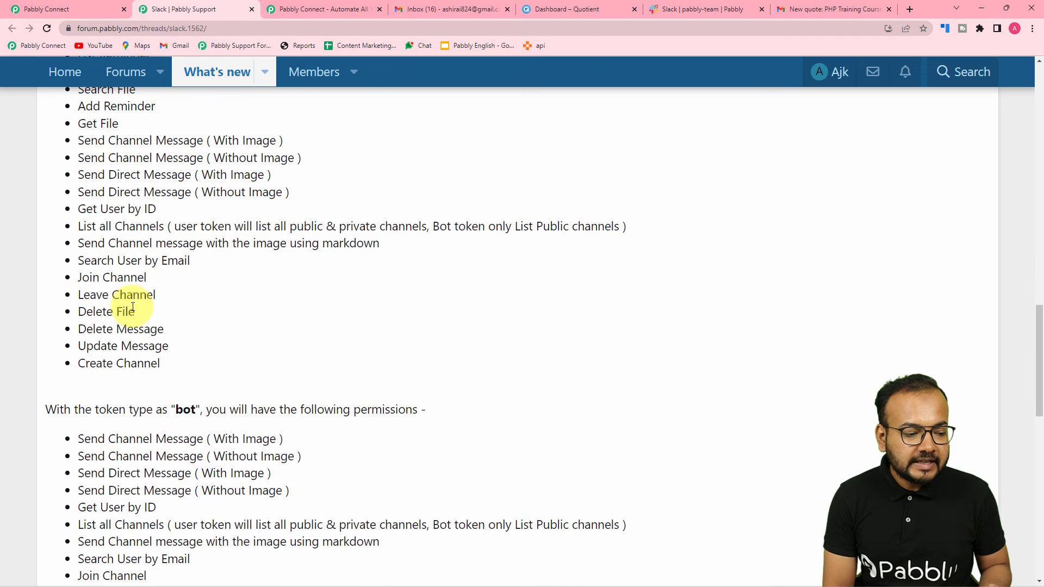
scroll(132, 309, "down", 3)
scroll(158, 305, "down", 2)
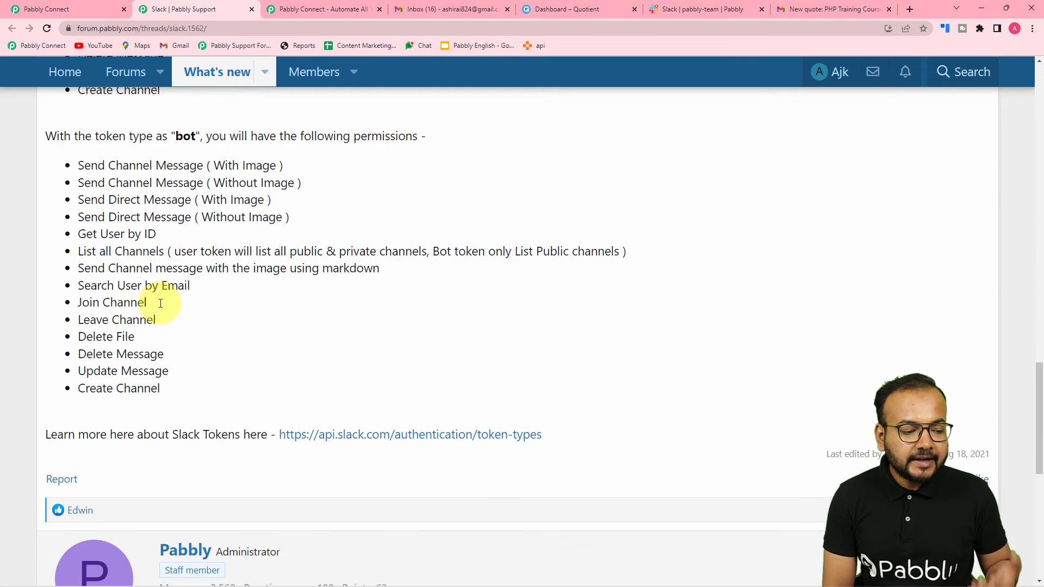
scroll(158, 303, "down", 2)
Back in the Pabbly Connect workflow, set the Slack token type to user and allow Pabbly Connect access to the Pabbly workspace
left_click(38, 8)
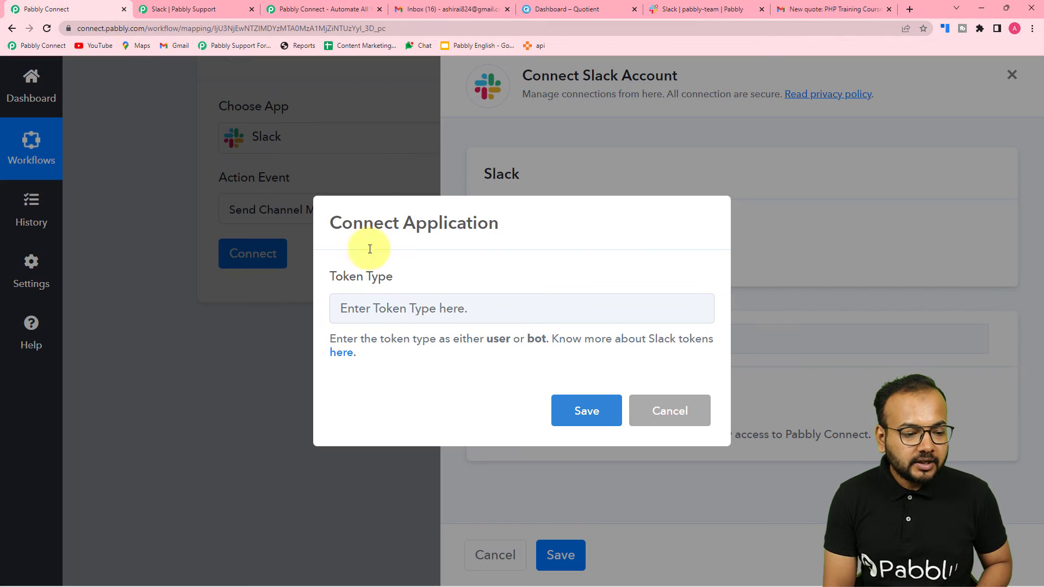
left_click(382, 314)
type("user")
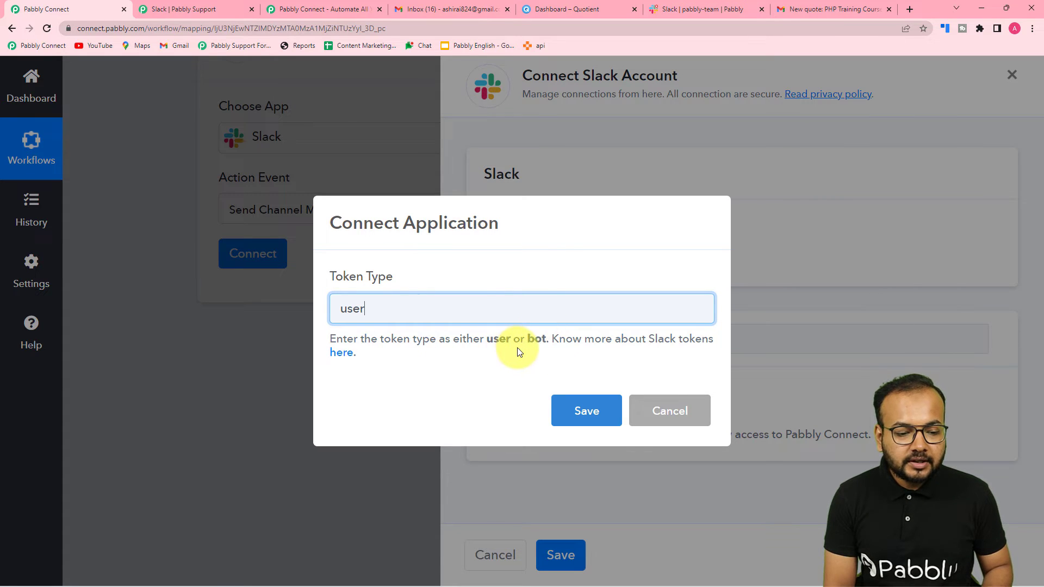
left_click(571, 415)
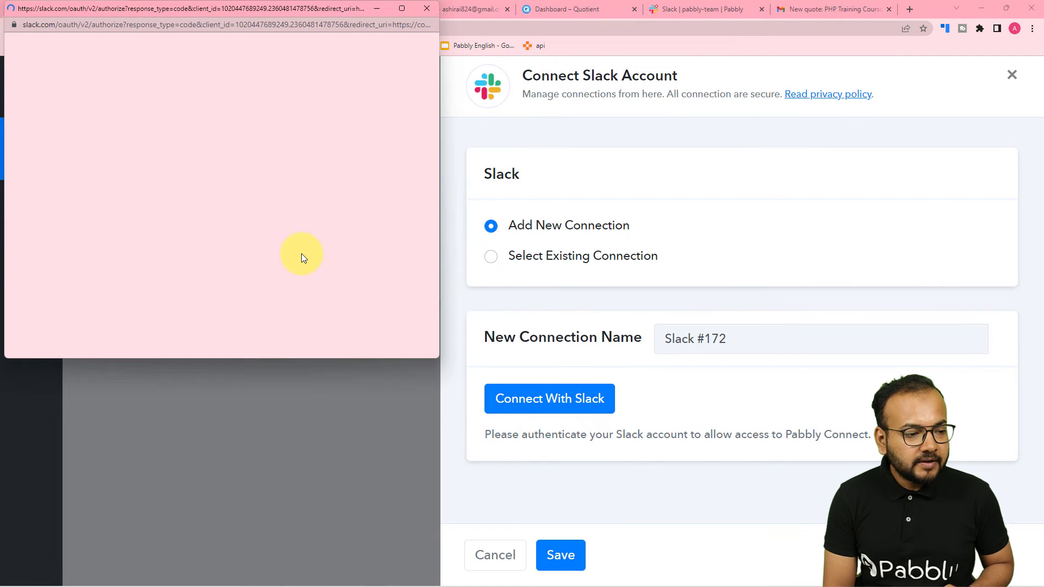
scroll(310, 228, "down", 3)
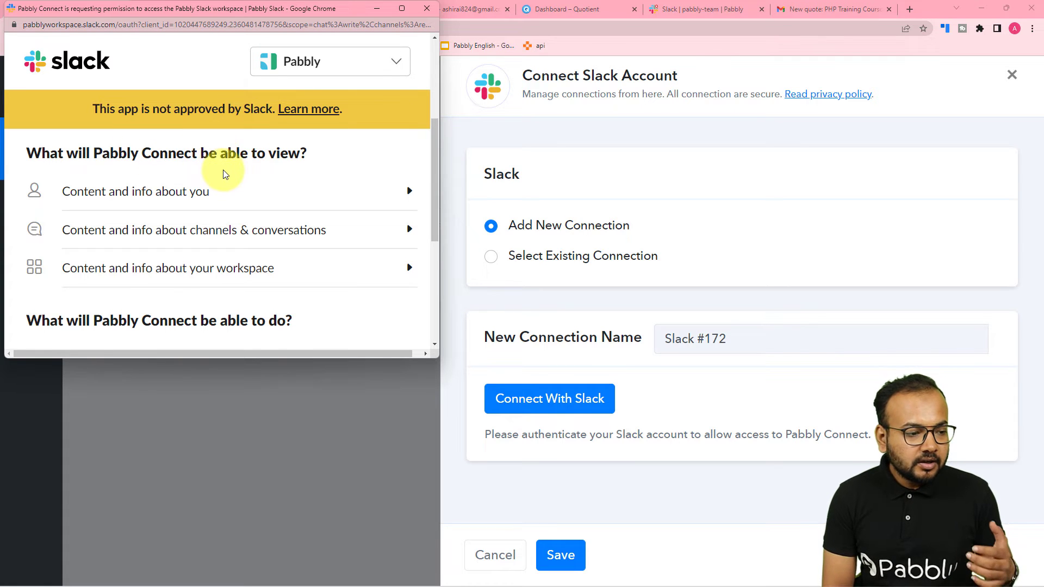
scroll(225, 174, "down", 5)
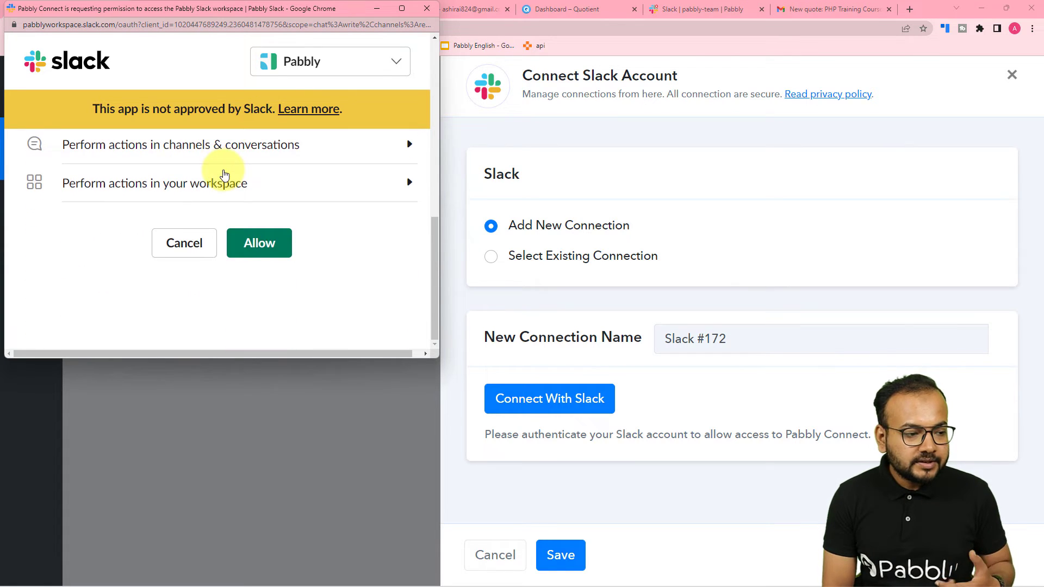
left_click(261, 242)
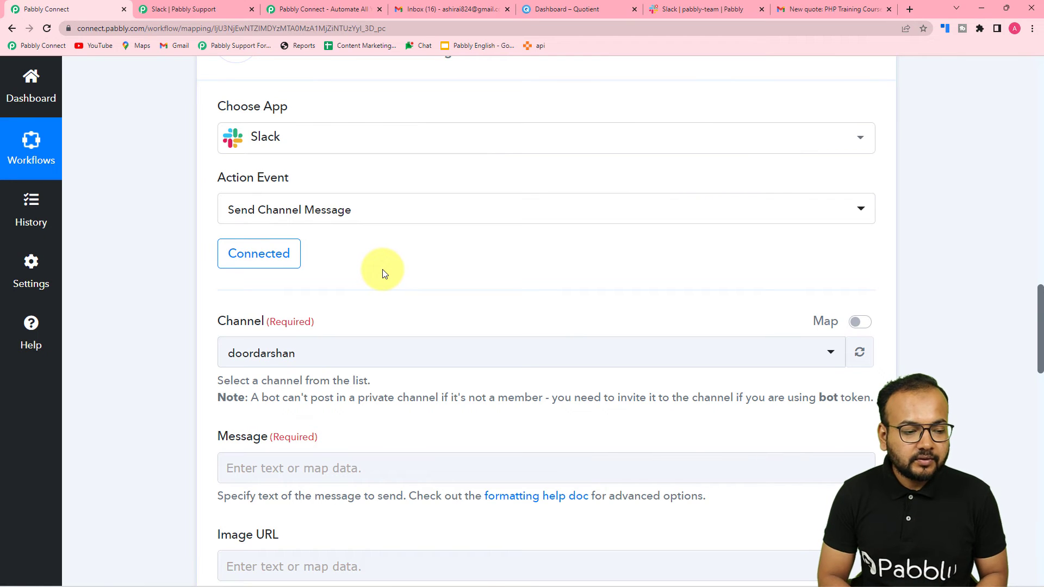
Check the target channel in Slack and set the action's channel to pabbly-team in the Pabbly Connect workflow
scroll(382, 273, "down", 3)
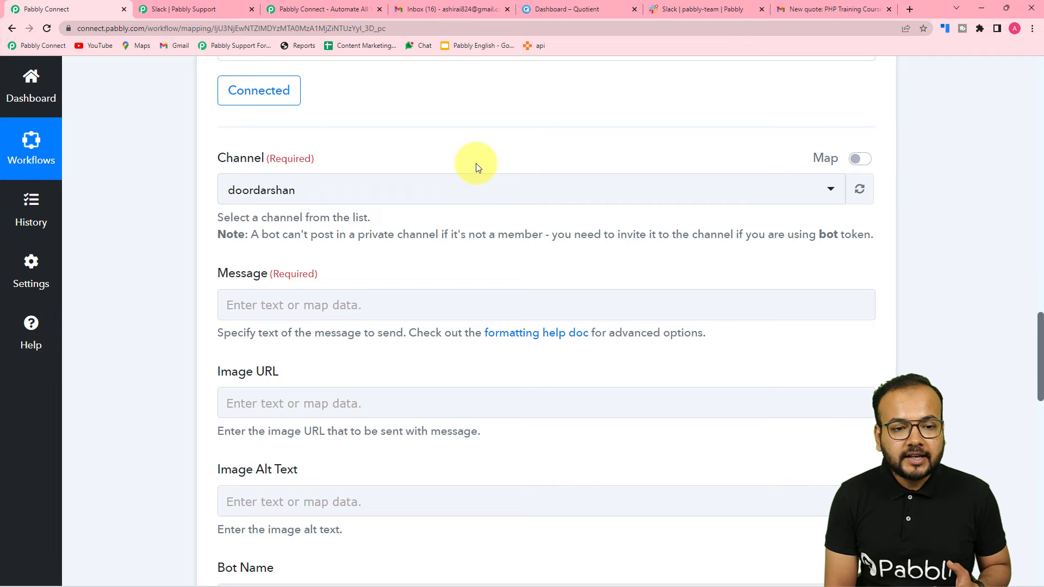
left_click(707, 9)
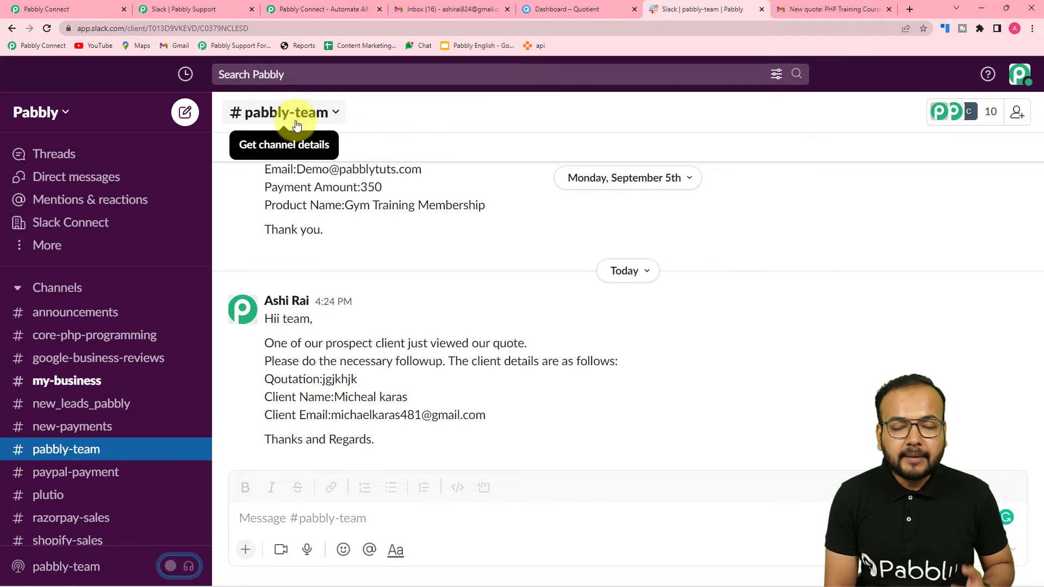
left_click(87, 7)
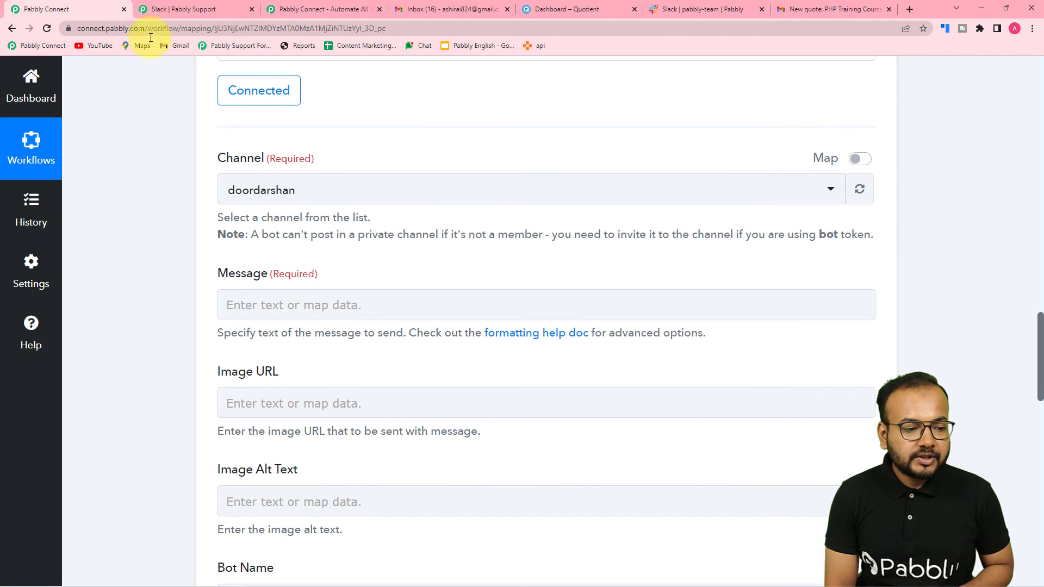
left_click(301, 193)
scroll(311, 371, "down", 4)
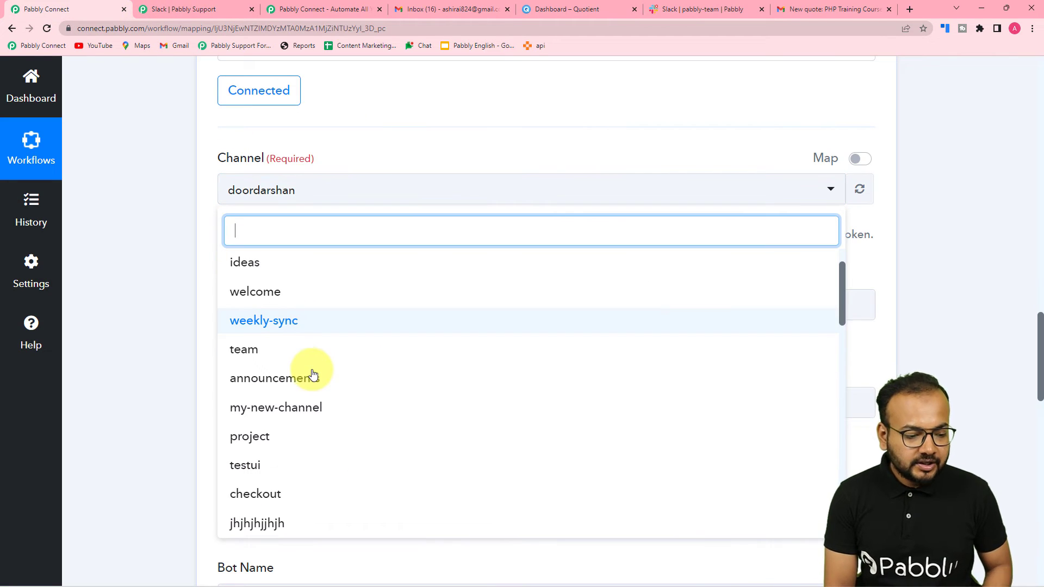
type("pab")
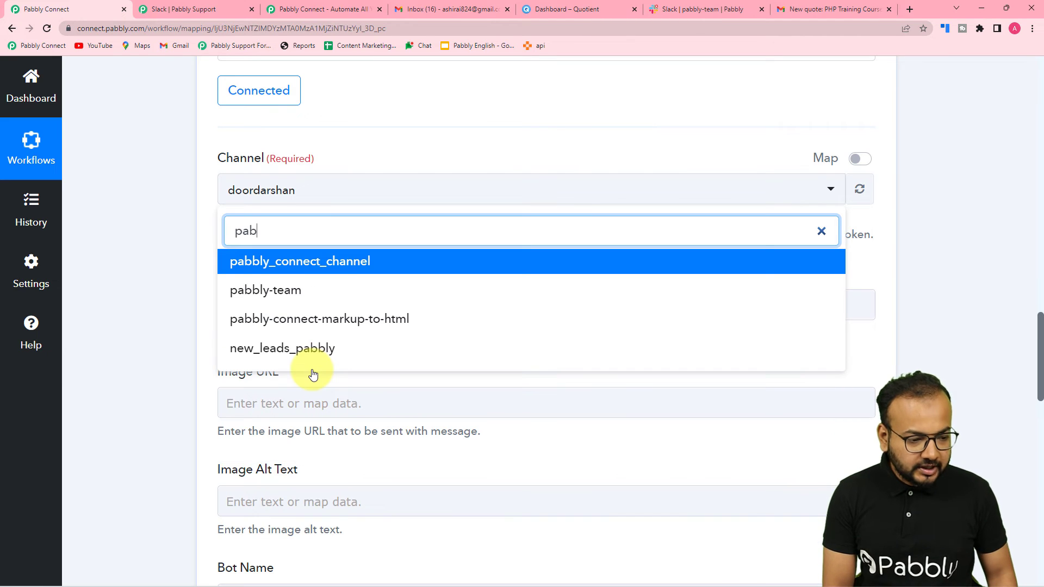
left_click(292, 290)
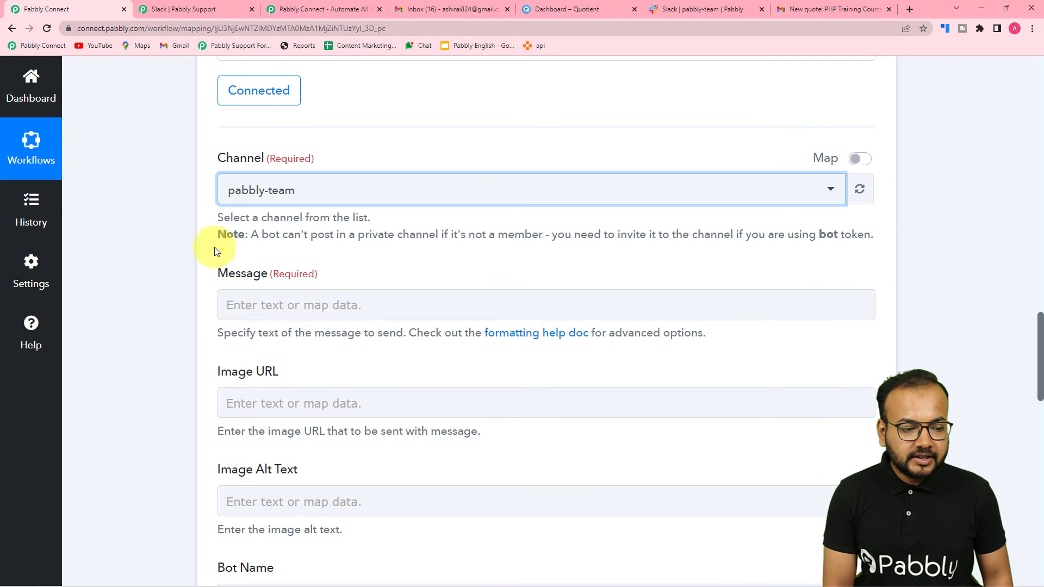
Write a message from "Hello team," to "Thanks and Regards." saying a prospect viewed the quotation, with blank Qoutation, Clients name and Client Email lines
scroll(265, 237, "down", 2)
left_click(390, 197)
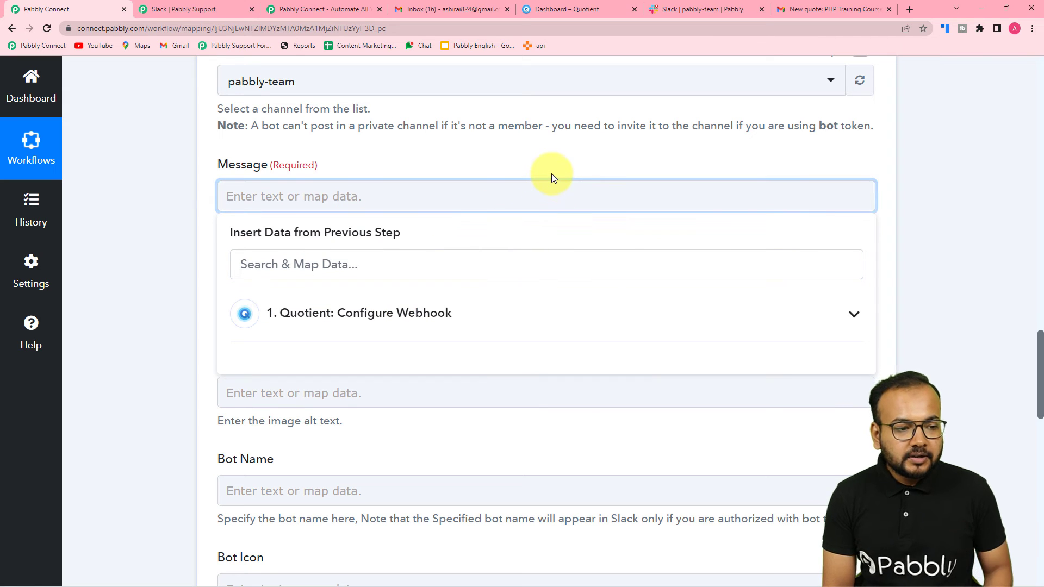
type("Hello team,  One of our prospect has just viewed our quotation. Please do the necessary follow up. The client details are as follows: Qoutation: Clients name: Client Email:  Thanks and Regards.")
left_click(152, 304)
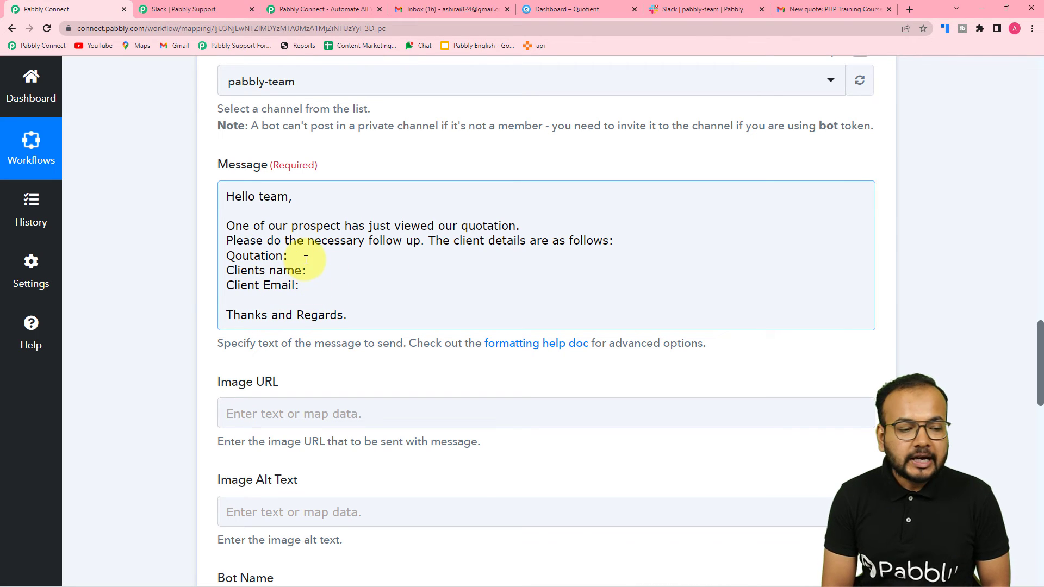
Examine the quote title, client name and email fields in the Quotient webhook's received response
scroll(148, 250, "up", 15)
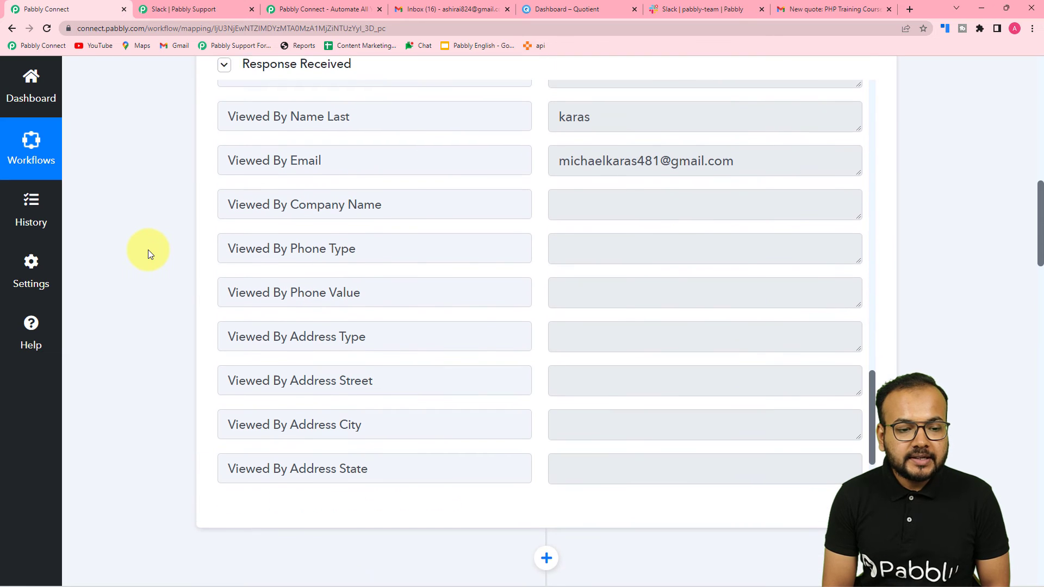
scroll(327, 254, "up", 12)
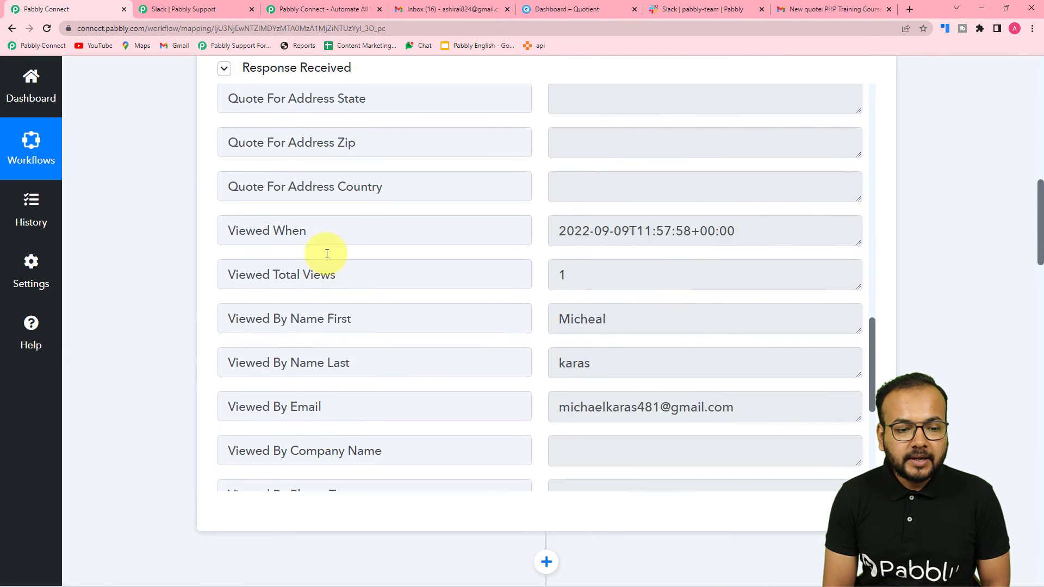
scroll(327, 254, "up", 4)
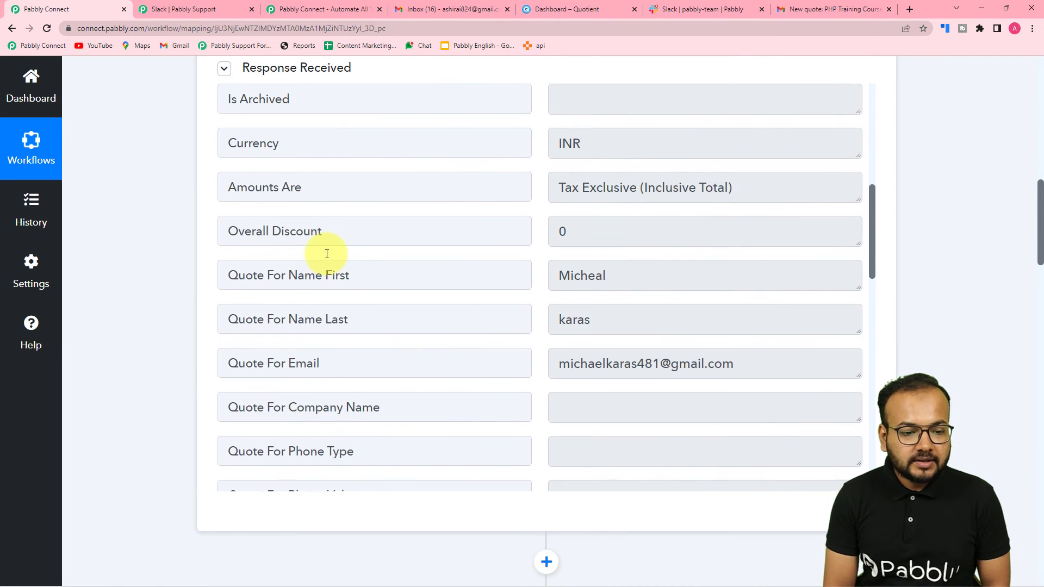
scroll(325, 254, "up", 6)
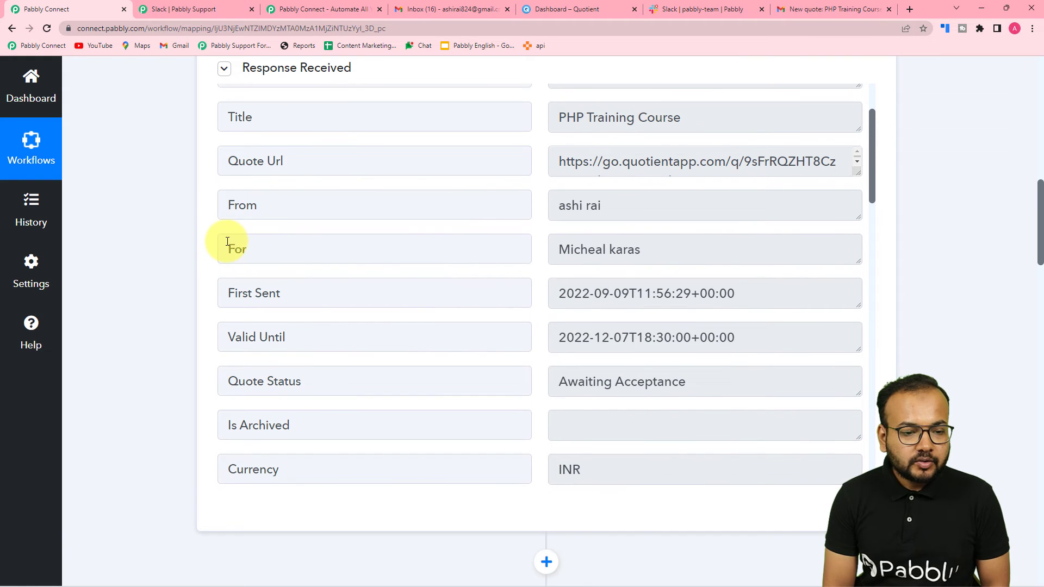
scroll(261, 239, "up", 3)
scroll(260, 239, "up", 1)
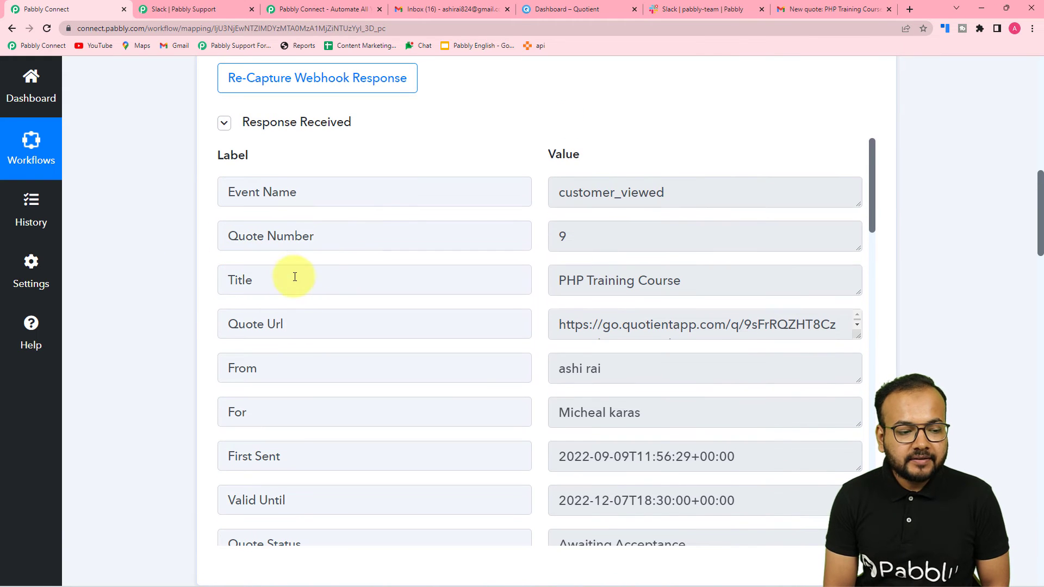
scroll(189, 334, "down", 15)
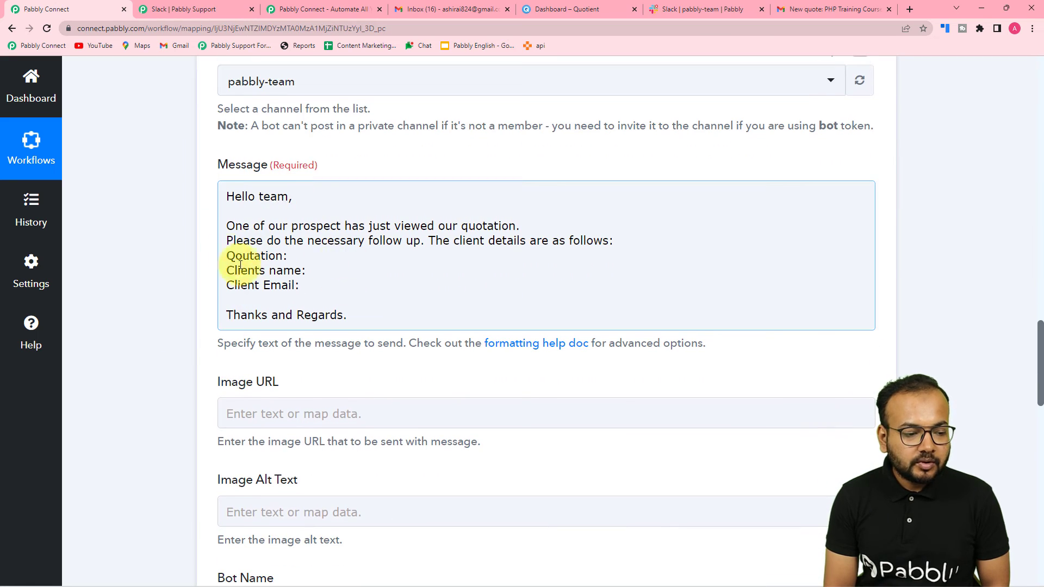
Map the Title field from the Quotient webhook data after the message's "Qoutation:" label
left_click(290, 260)
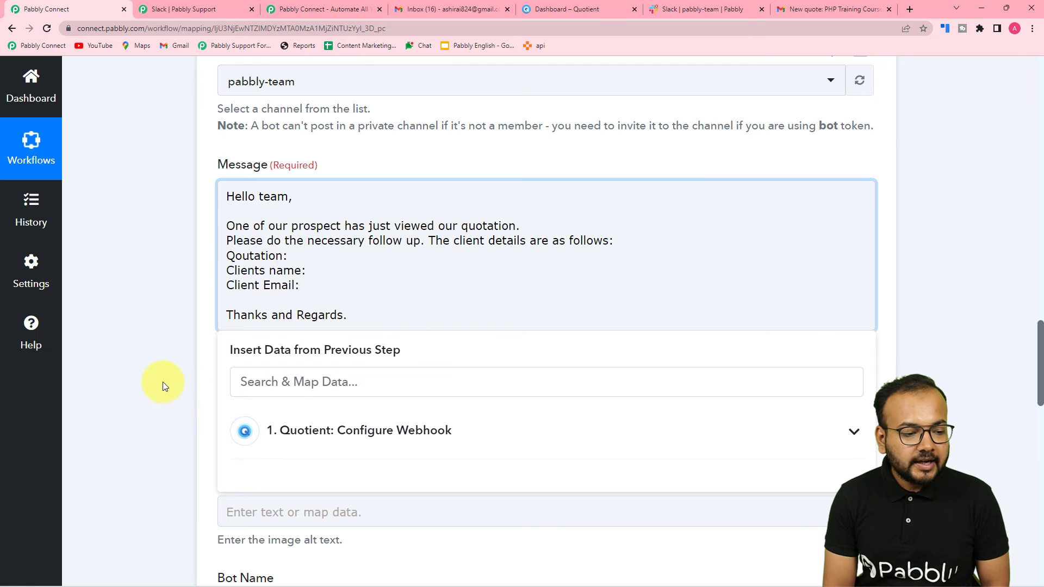
scroll(162, 382, "down", 4)
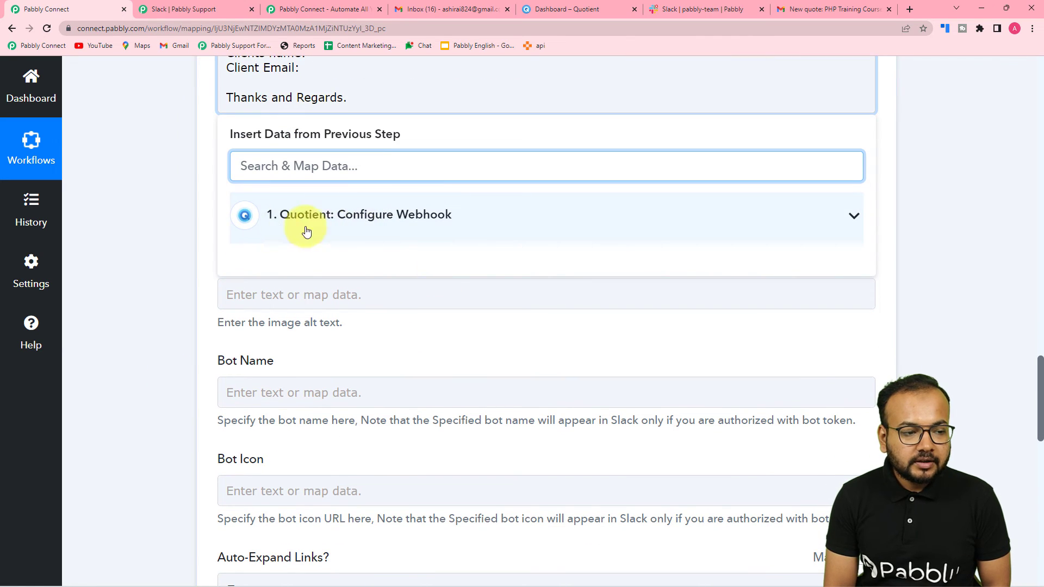
left_click(310, 233)
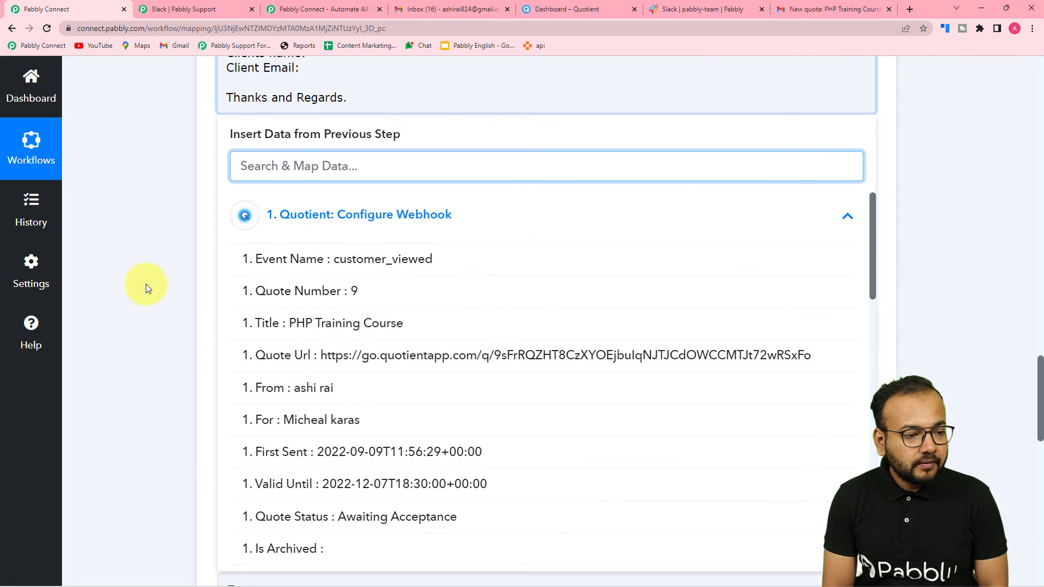
scroll(145, 284, "up", 2)
scroll(146, 284, "down", 1)
scroll(146, 288, "down", 1)
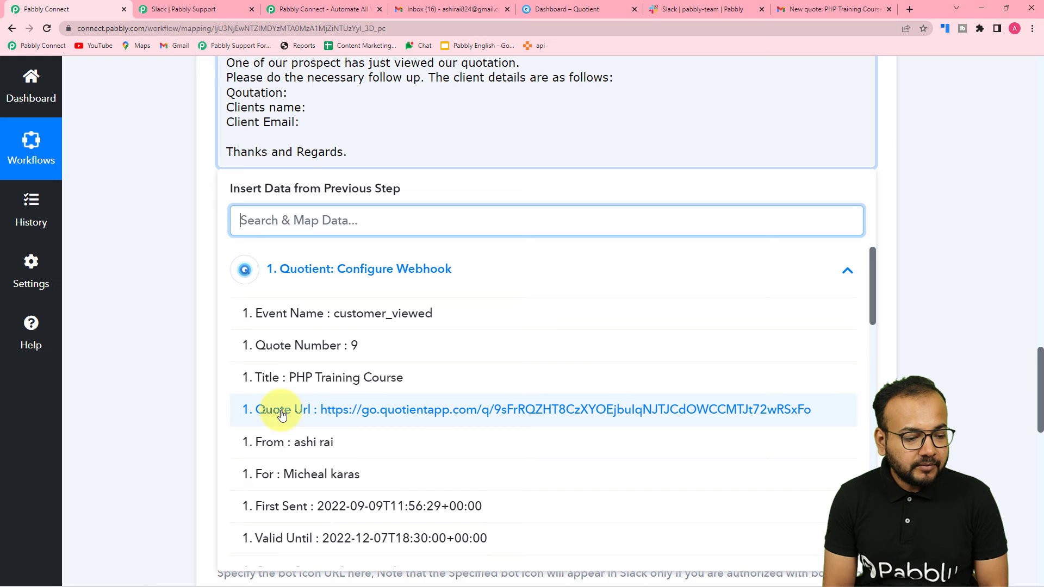
left_click(262, 384)
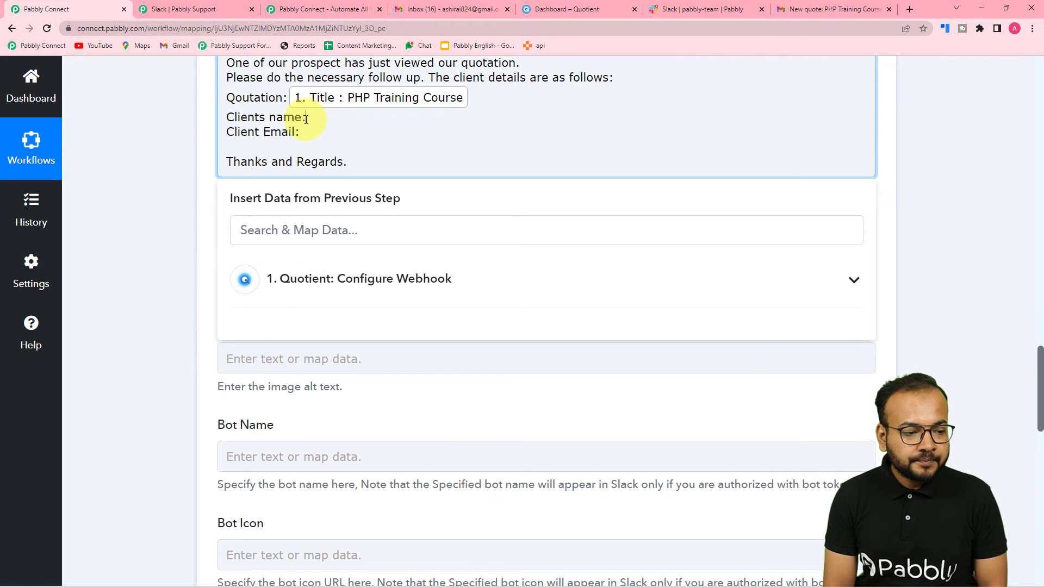
Map Quote For Name First and Quote For Name Last, separated by a space, after the message's "Clients name:" label
left_click(306, 119)
left_click(272, 278)
scroll(409, 497, "down", 4)
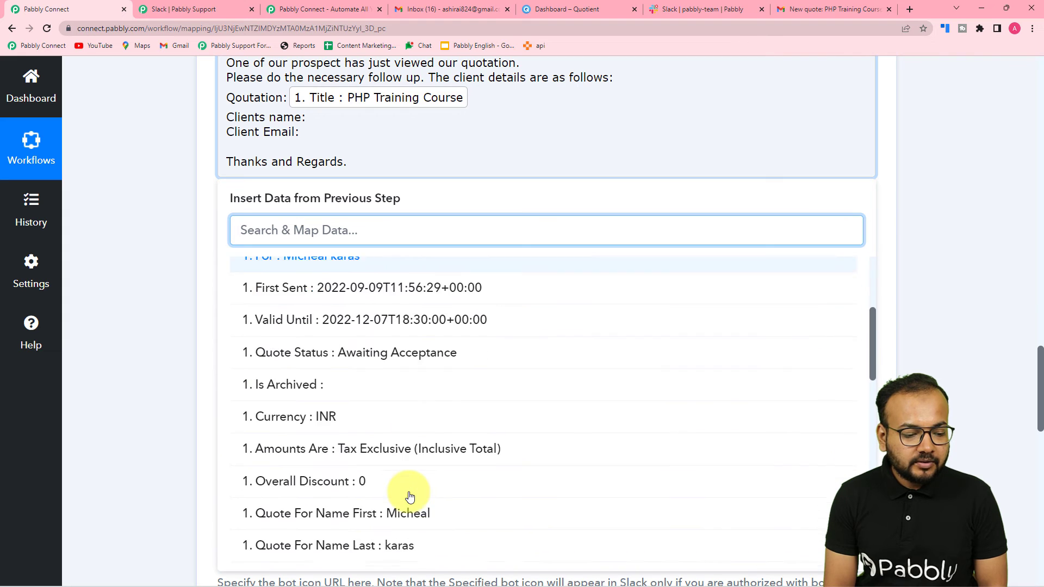
scroll(410, 498, "down", 1)
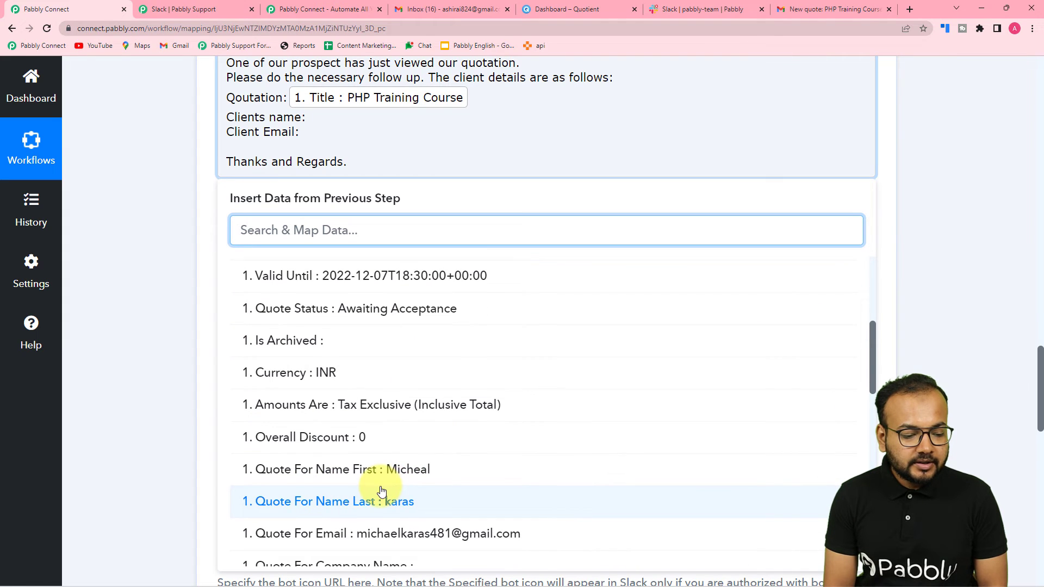
scroll(381, 487, "down", 3)
scroll(383, 462, "up", 2)
left_click(391, 415)
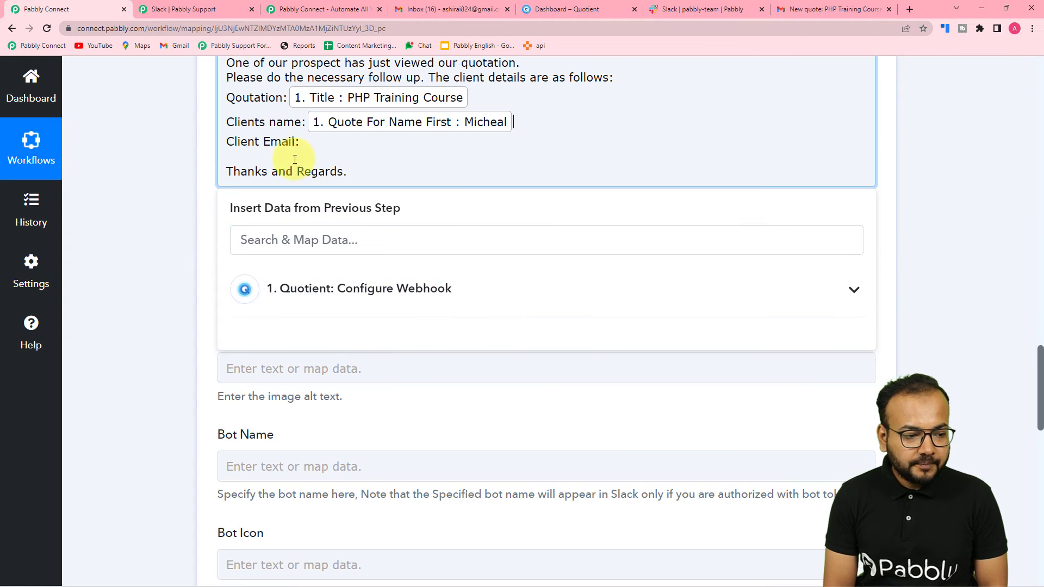
left_click(410, 286)
scroll(373, 478, "down", 6)
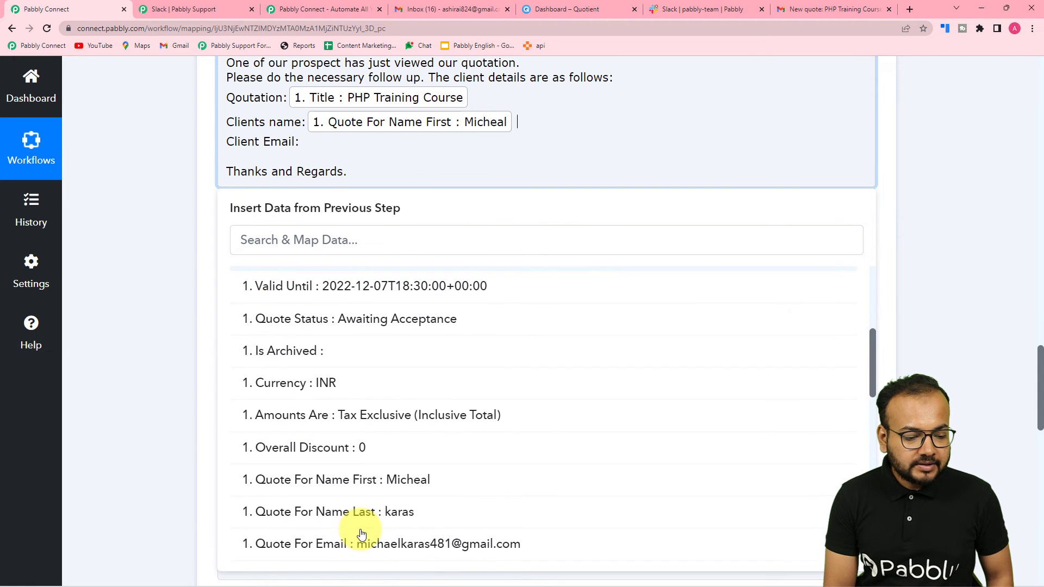
scroll(346, 484, "down", 1)
left_click(345, 461)
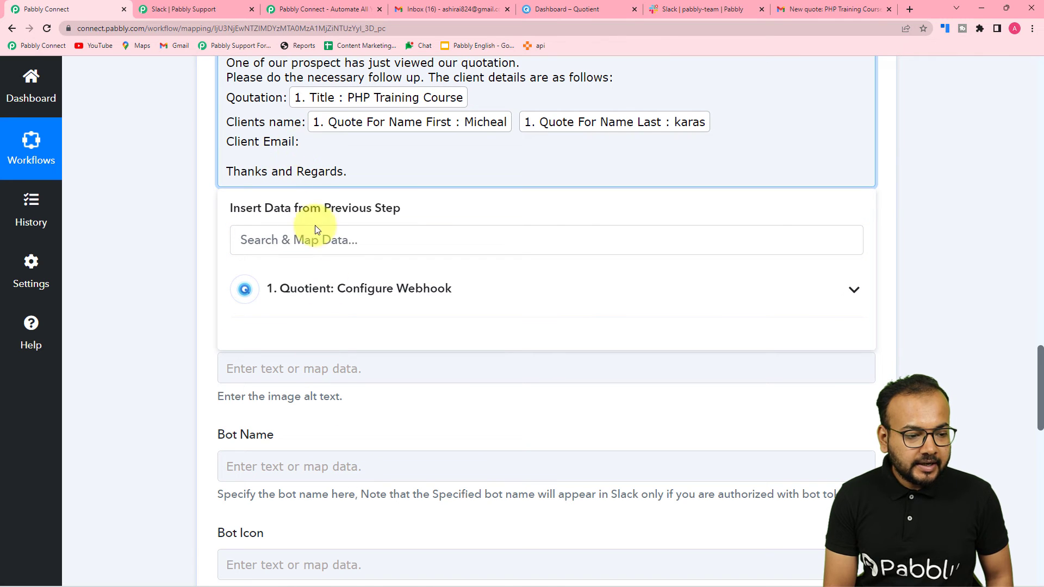
Map Quote For Email after the message's "Client Email:" label and review the completed message
left_click(338, 293)
scroll(357, 461, "down", 6)
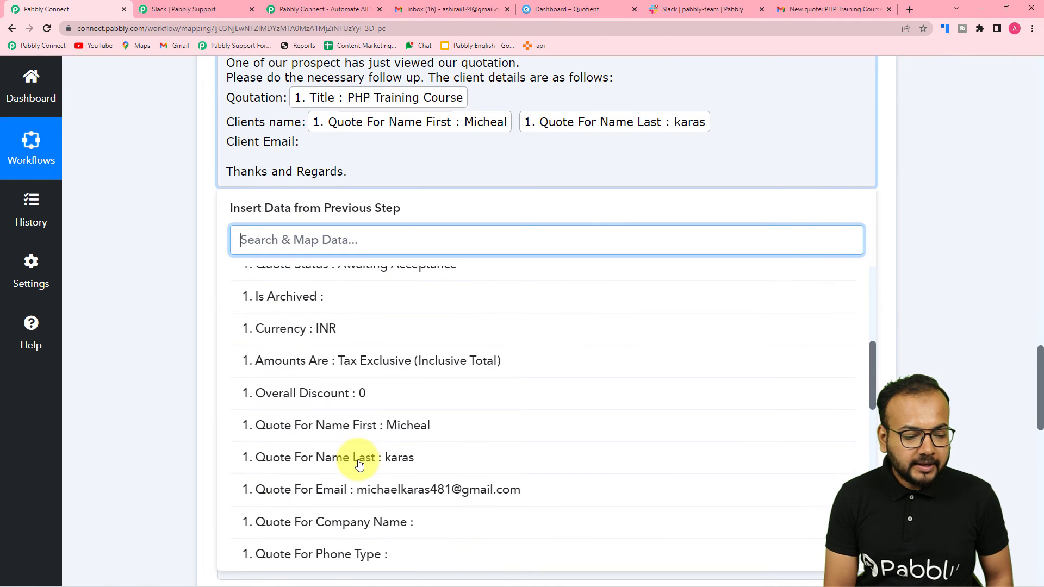
left_click(327, 491)
left_click(154, 308)
scroll(154, 308, "up", 2)
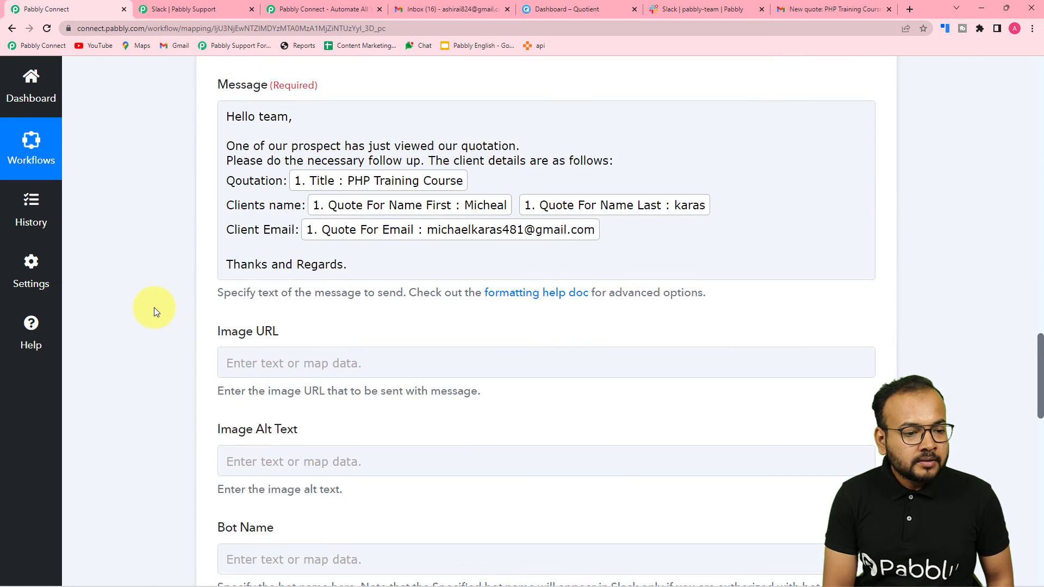
scroll(154, 308, "down", 3)
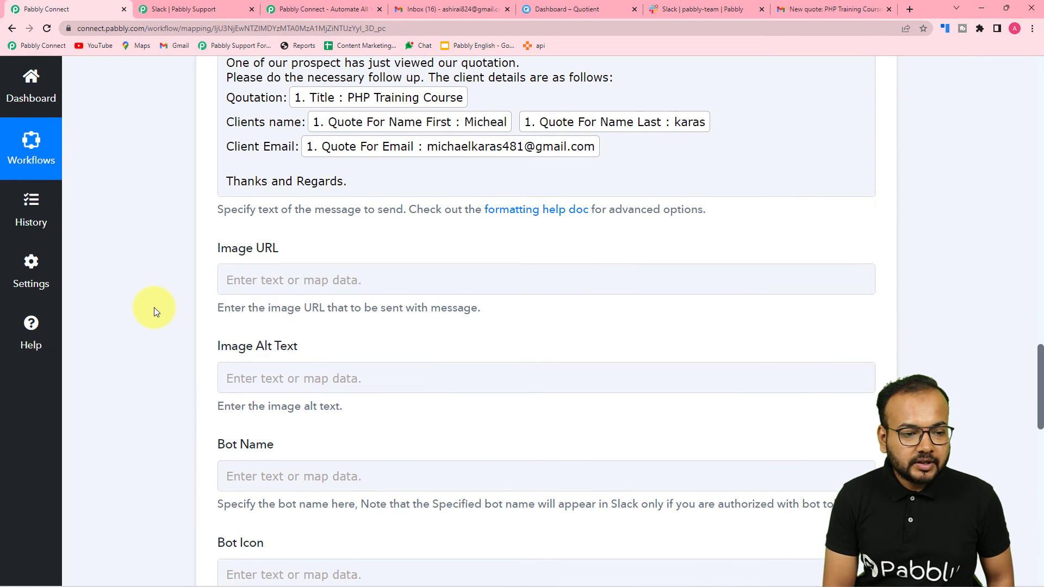
scroll(174, 230, "up", 2)
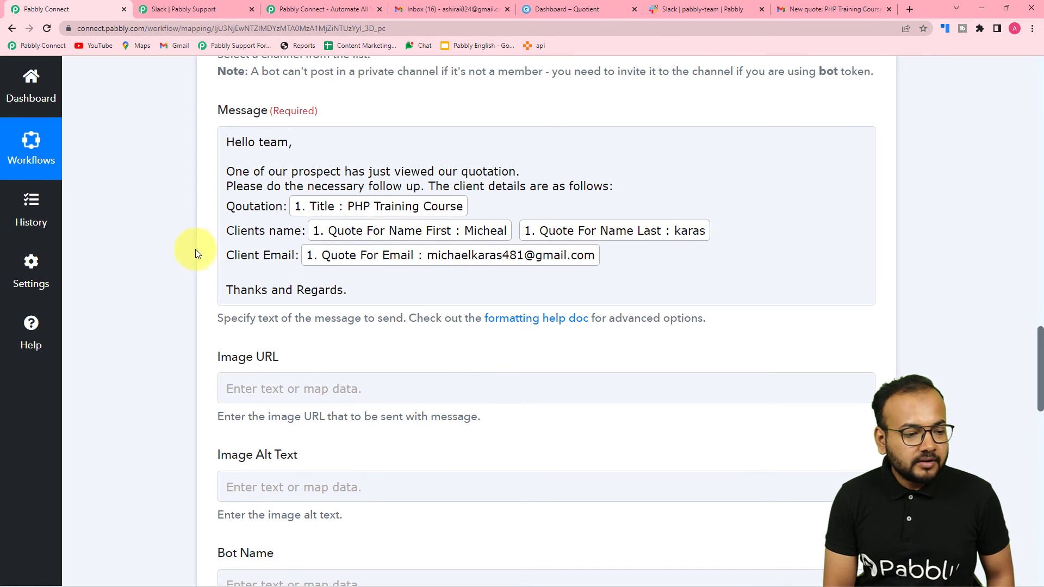
scroll(195, 251, "up", 3)
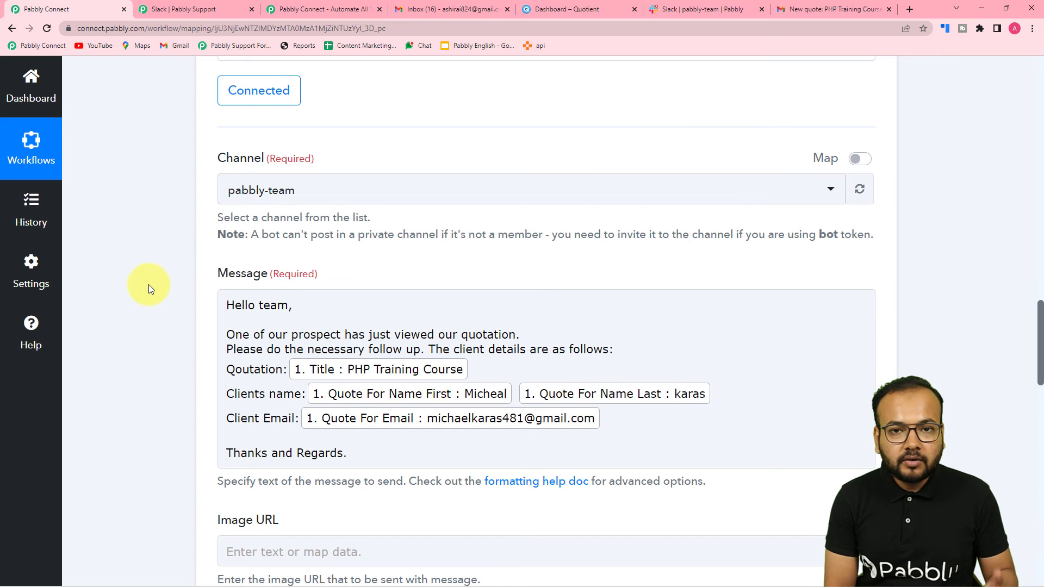
Save the Slack action, send a test request to the pabbly-team channel, and review the received response
scroll(148, 285, "down", 7)
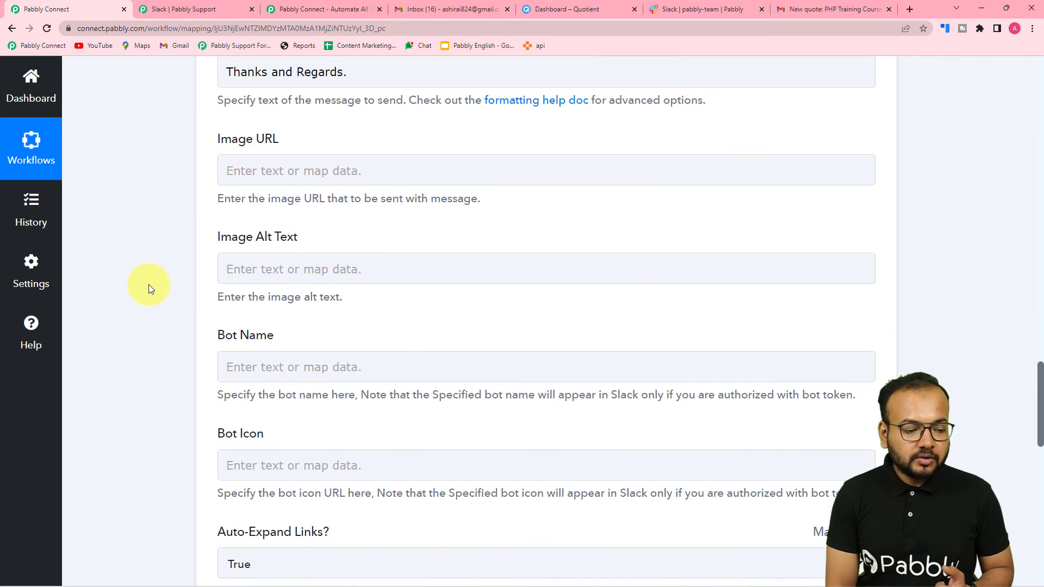
scroll(148, 285, "down", 10)
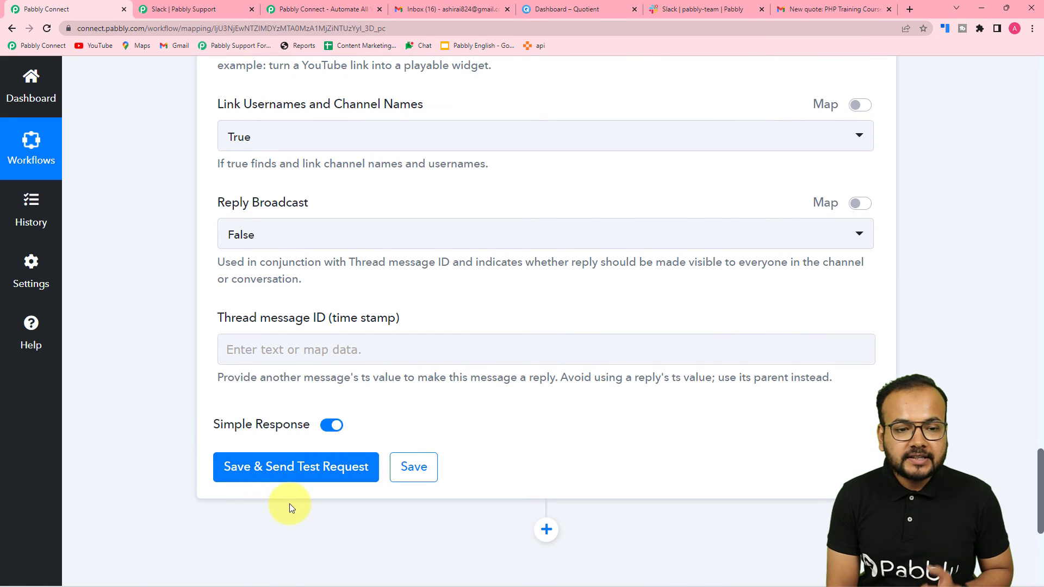
left_click(683, 11)
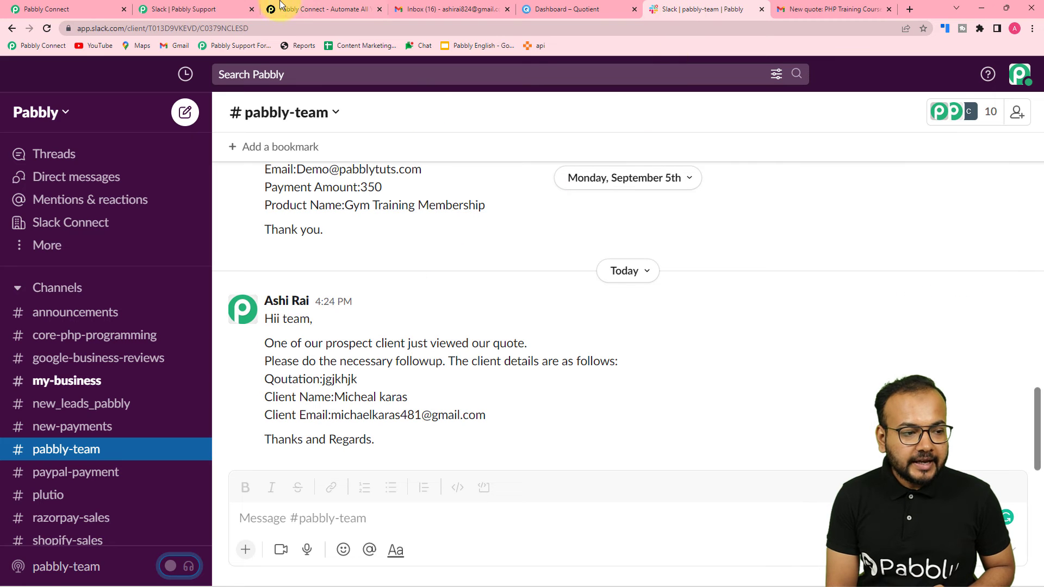
left_click(59, 7)
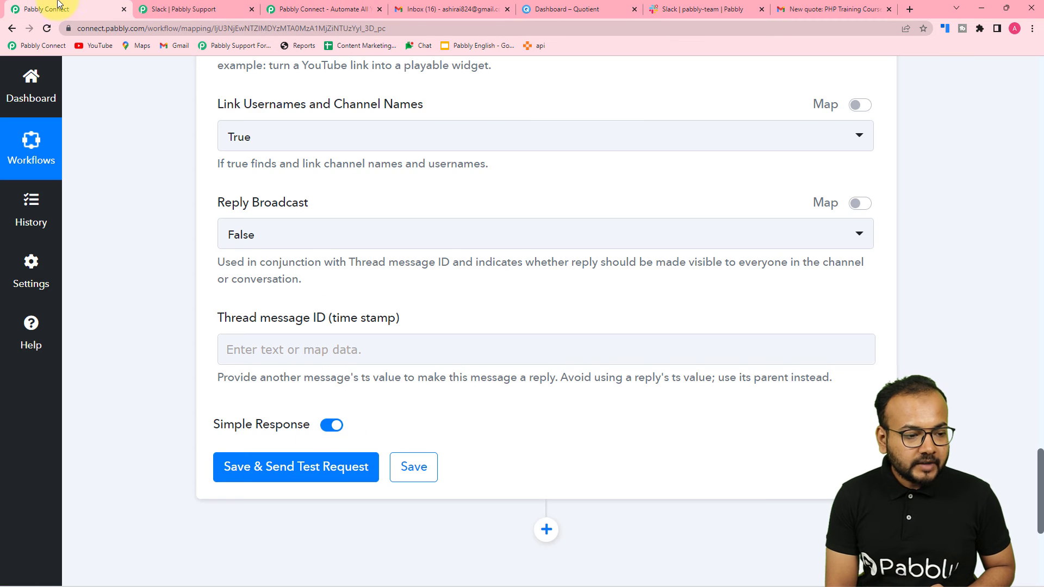
scroll(150, 340, "down", 3)
left_click(234, 303)
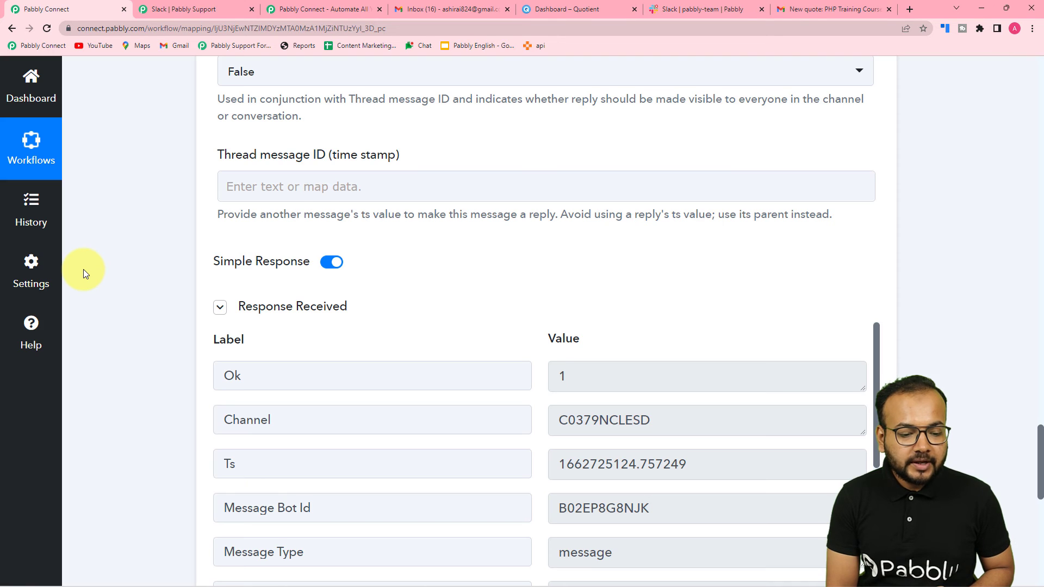
scroll(83, 270, "down", 6)
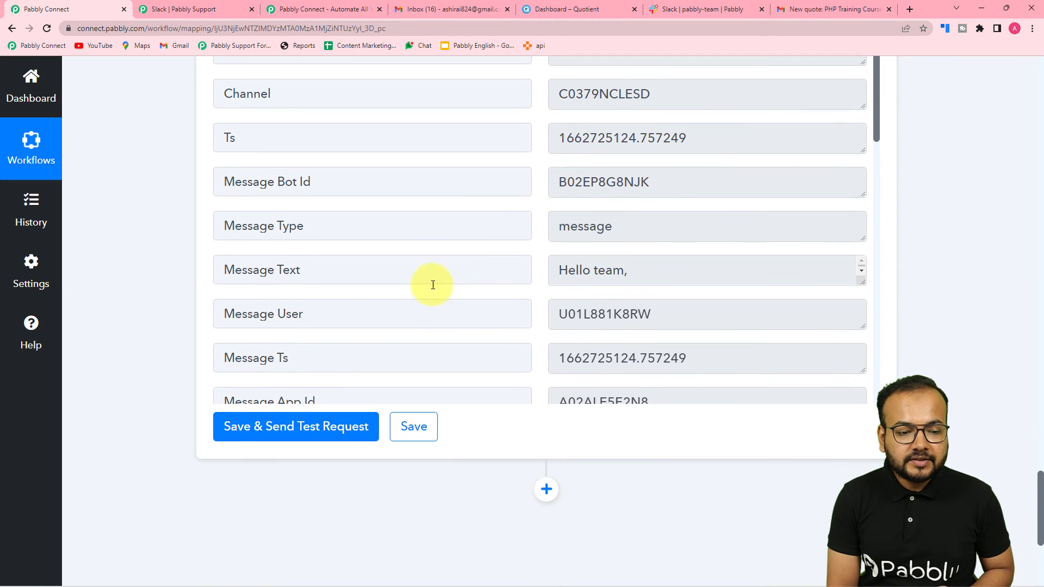
Compare the test message posted in Slack's pabbly-team channel with the mapped message in the Pabbly Connect workflow
left_click(706, 4)
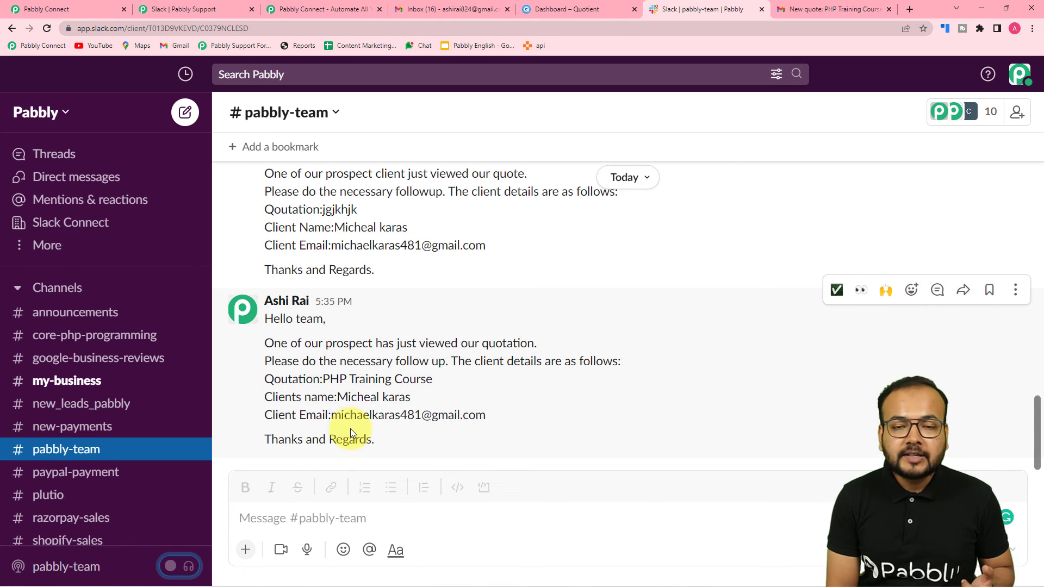
left_click(49, 8)
scroll(179, 242, "up", 10)
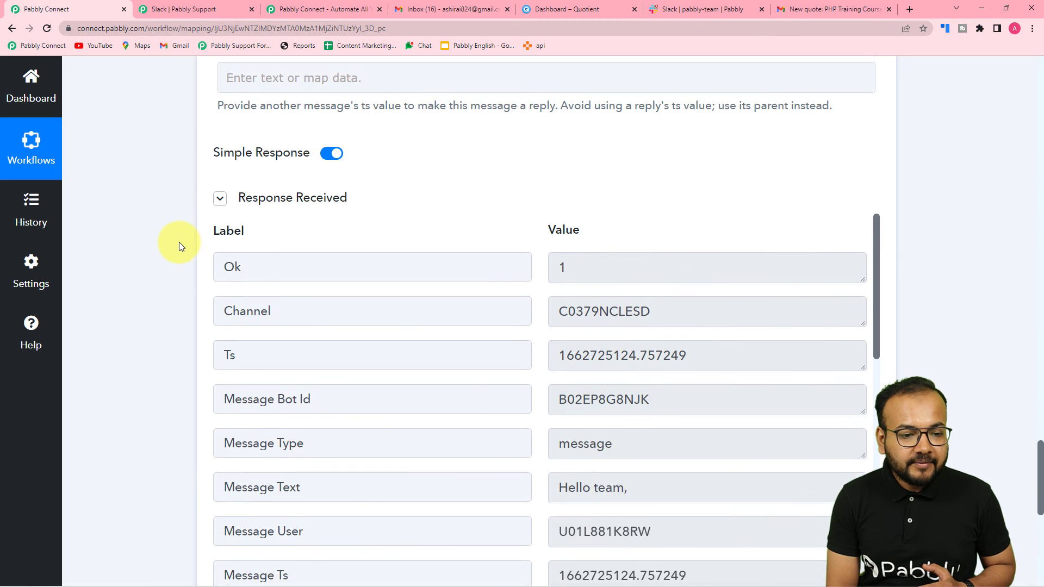
scroll(179, 243, "up", 12)
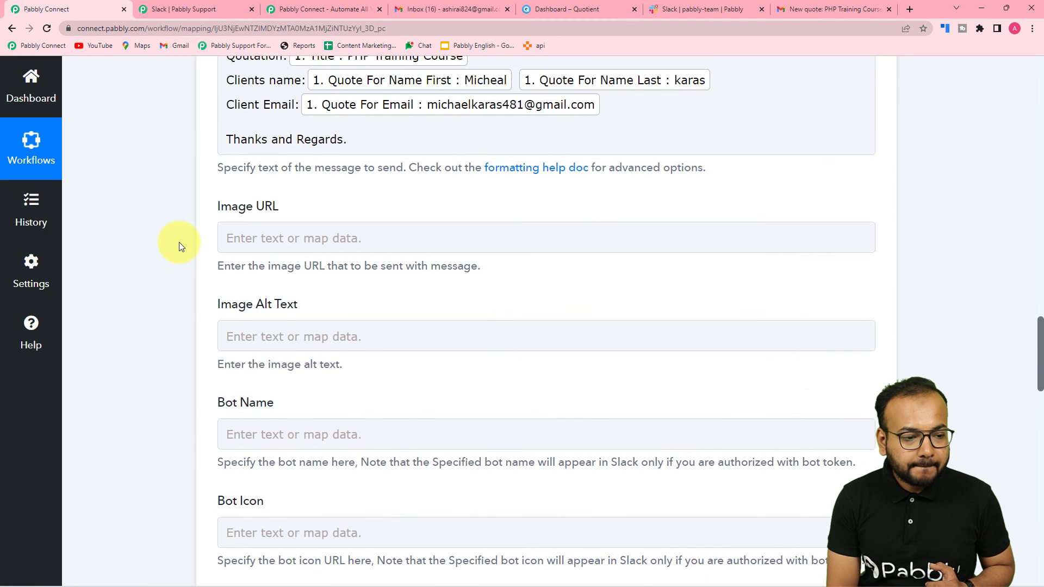
scroll(181, 246, "up", 2)
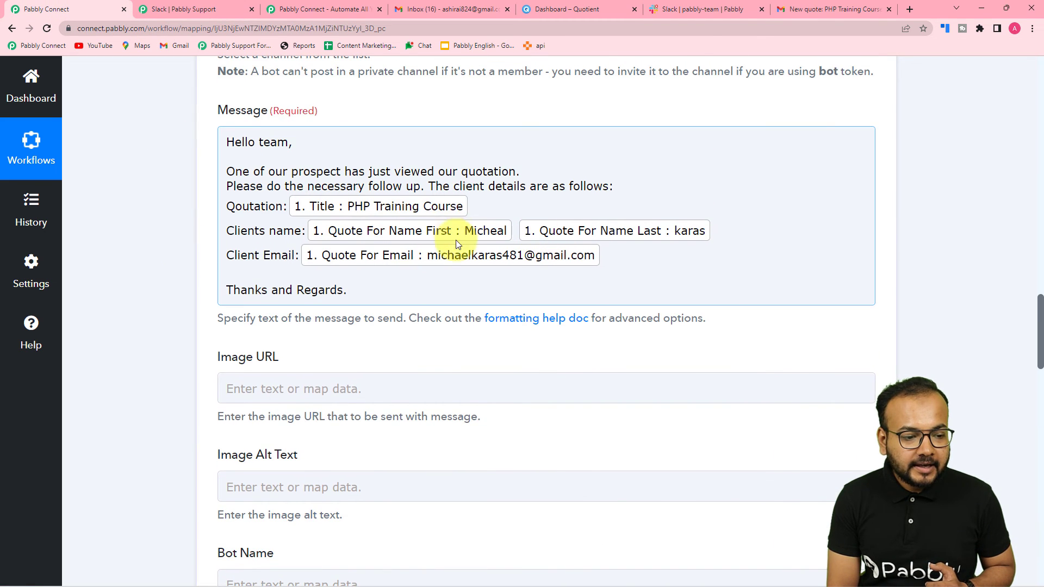
left_click(700, 11)
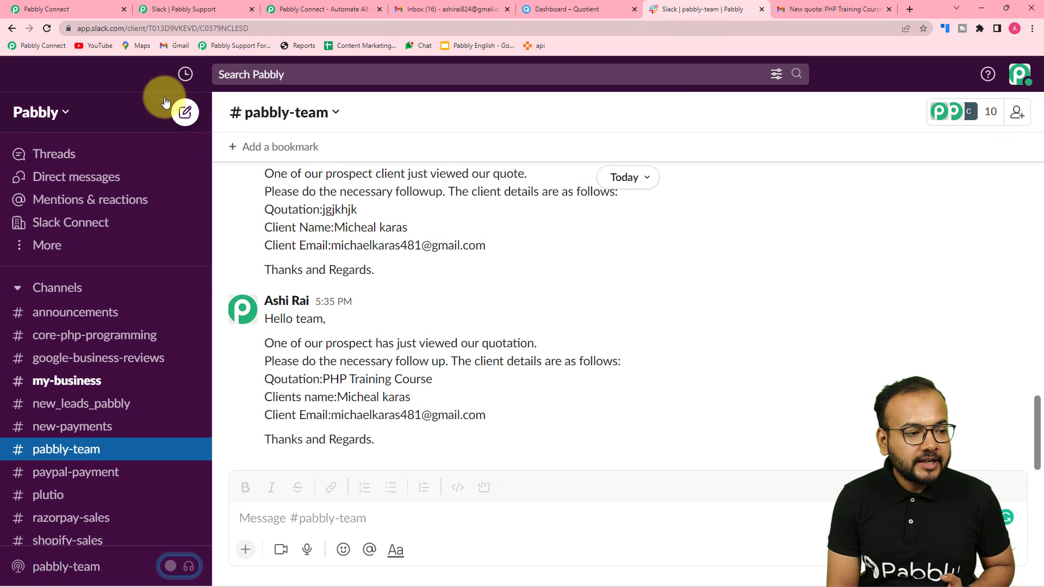
left_click(77, 9)
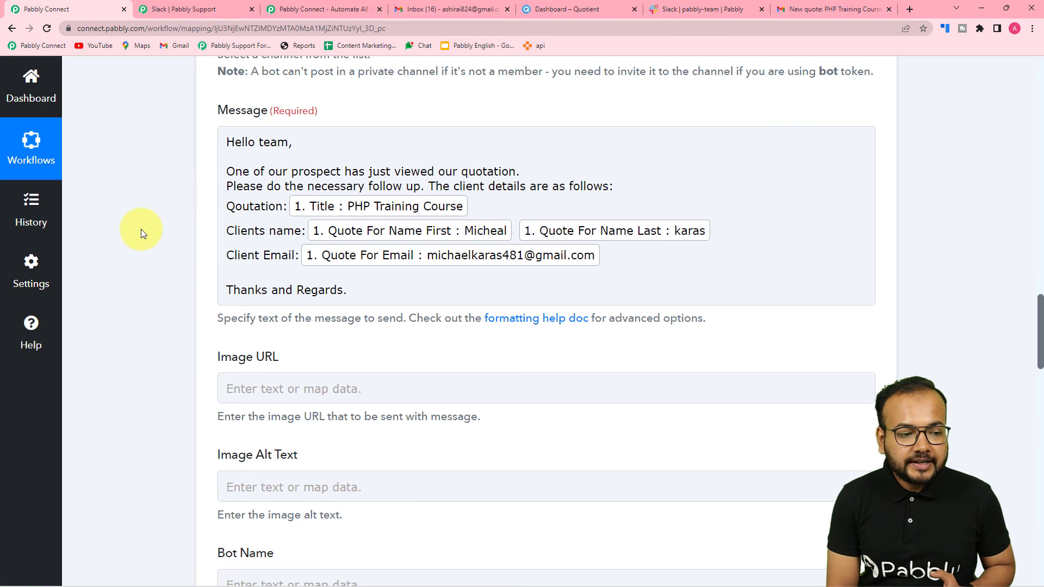
Collapse the Slack action and the Quotient trigger in the workflow, and recheck the test message in Slack's pabbly-team channel
scroll(141, 229, "up", 10)
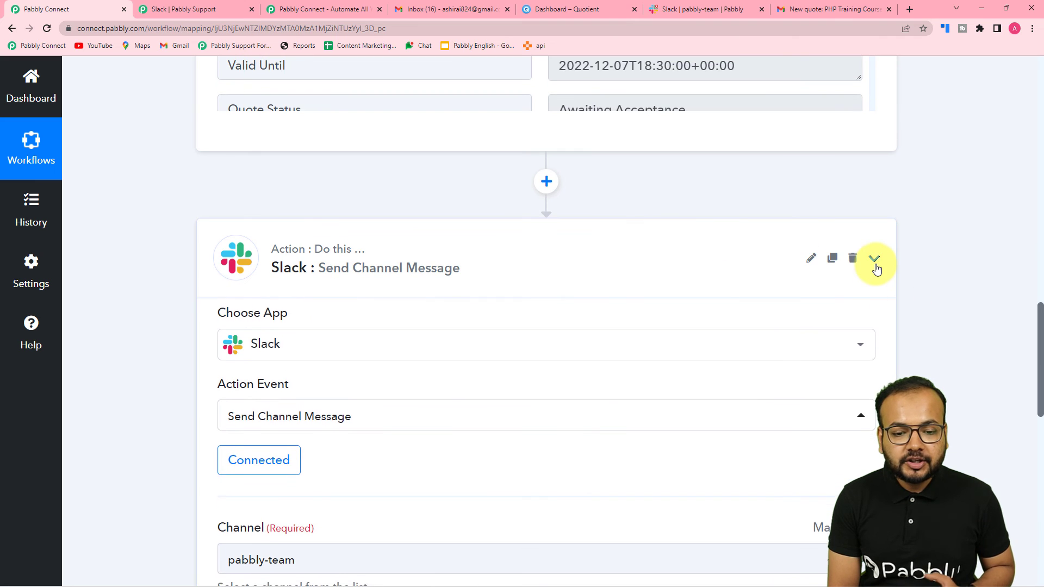
left_click(874, 260)
scroll(896, 303, "up", 15)
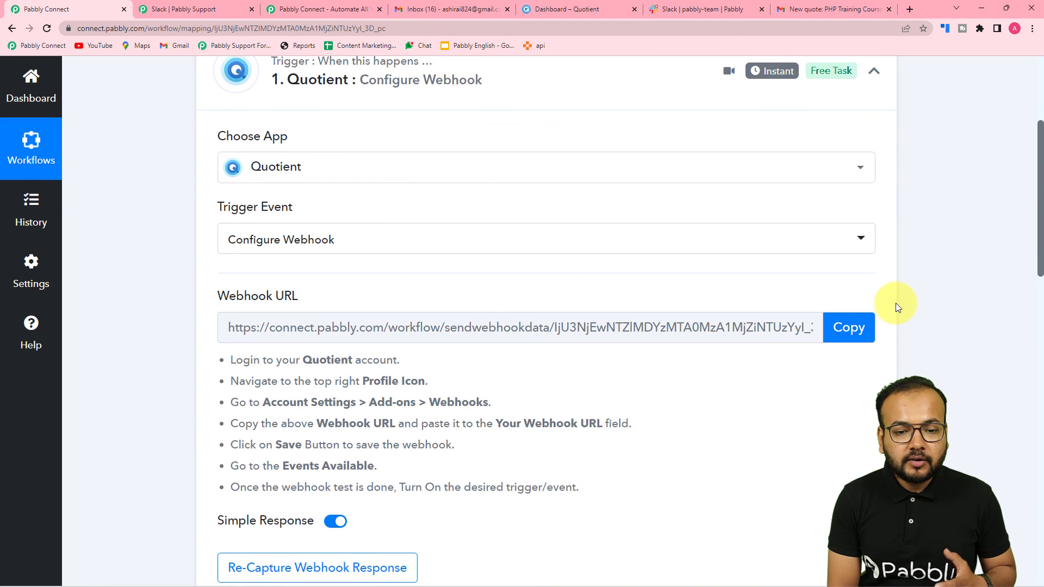
scroll(896, 302, "up", 4)
left_click(873, 288)
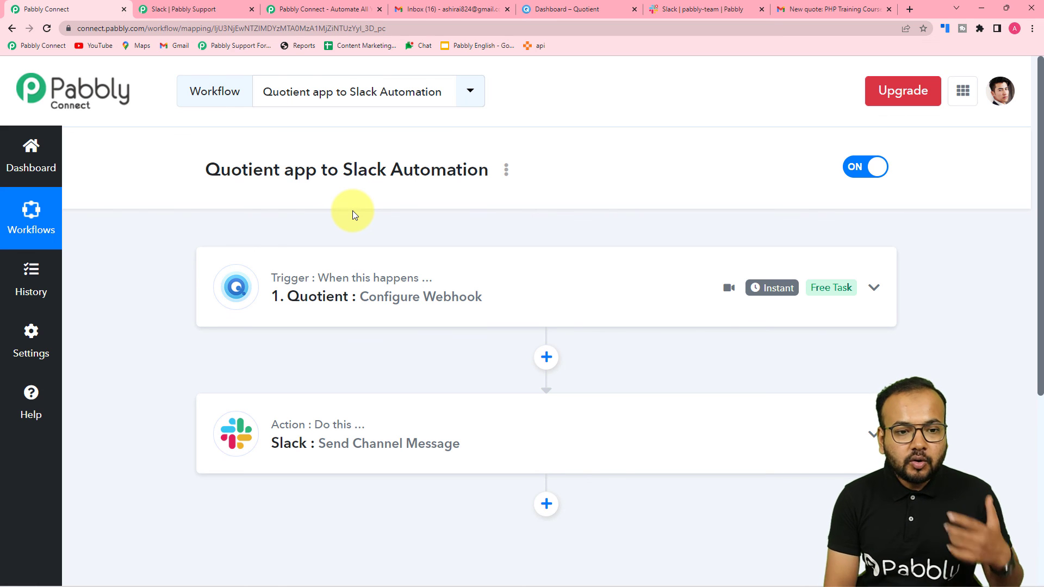
left_click(707, 10)
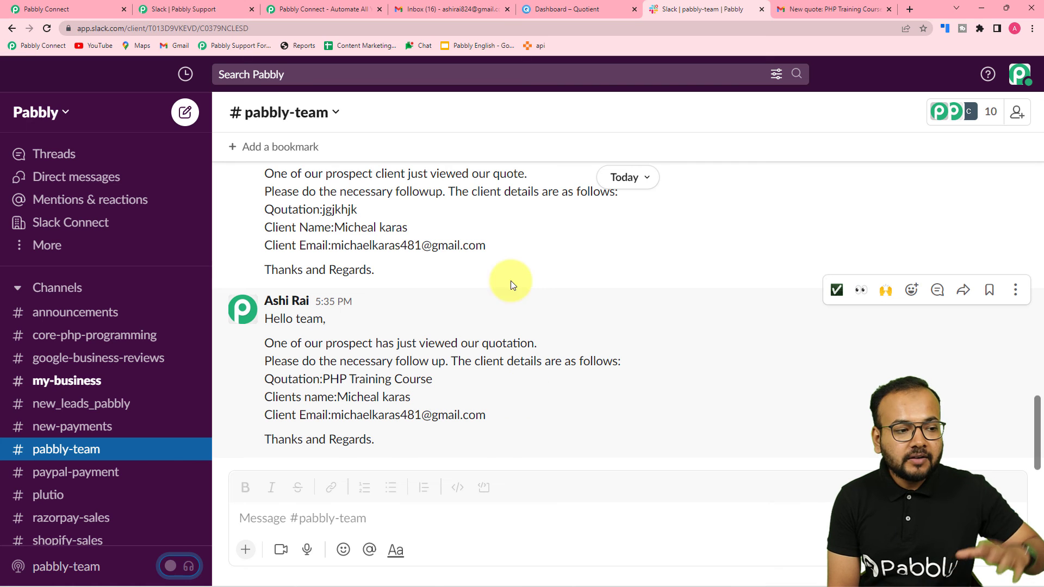
left_click(112, 9)
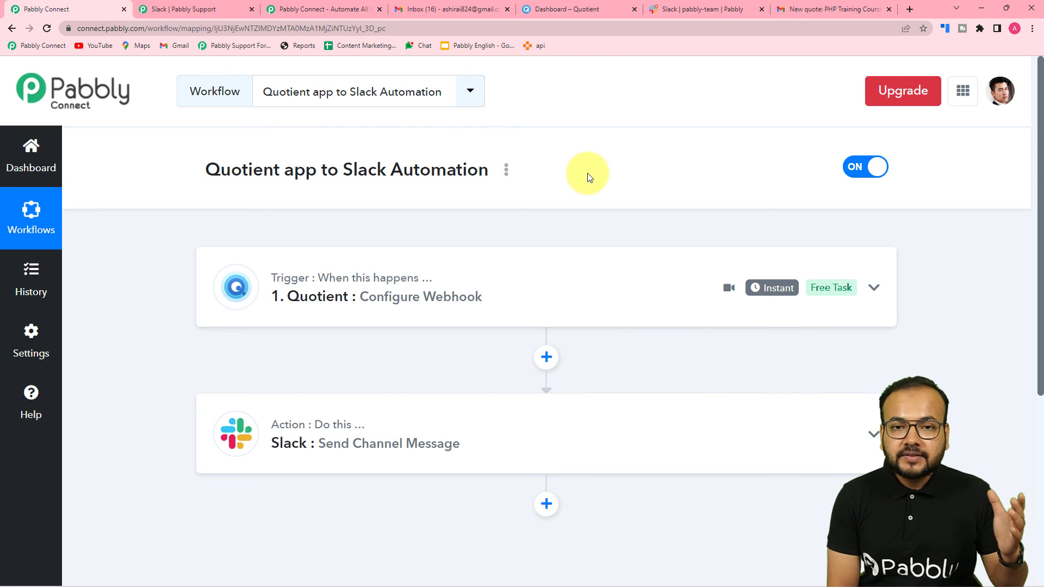